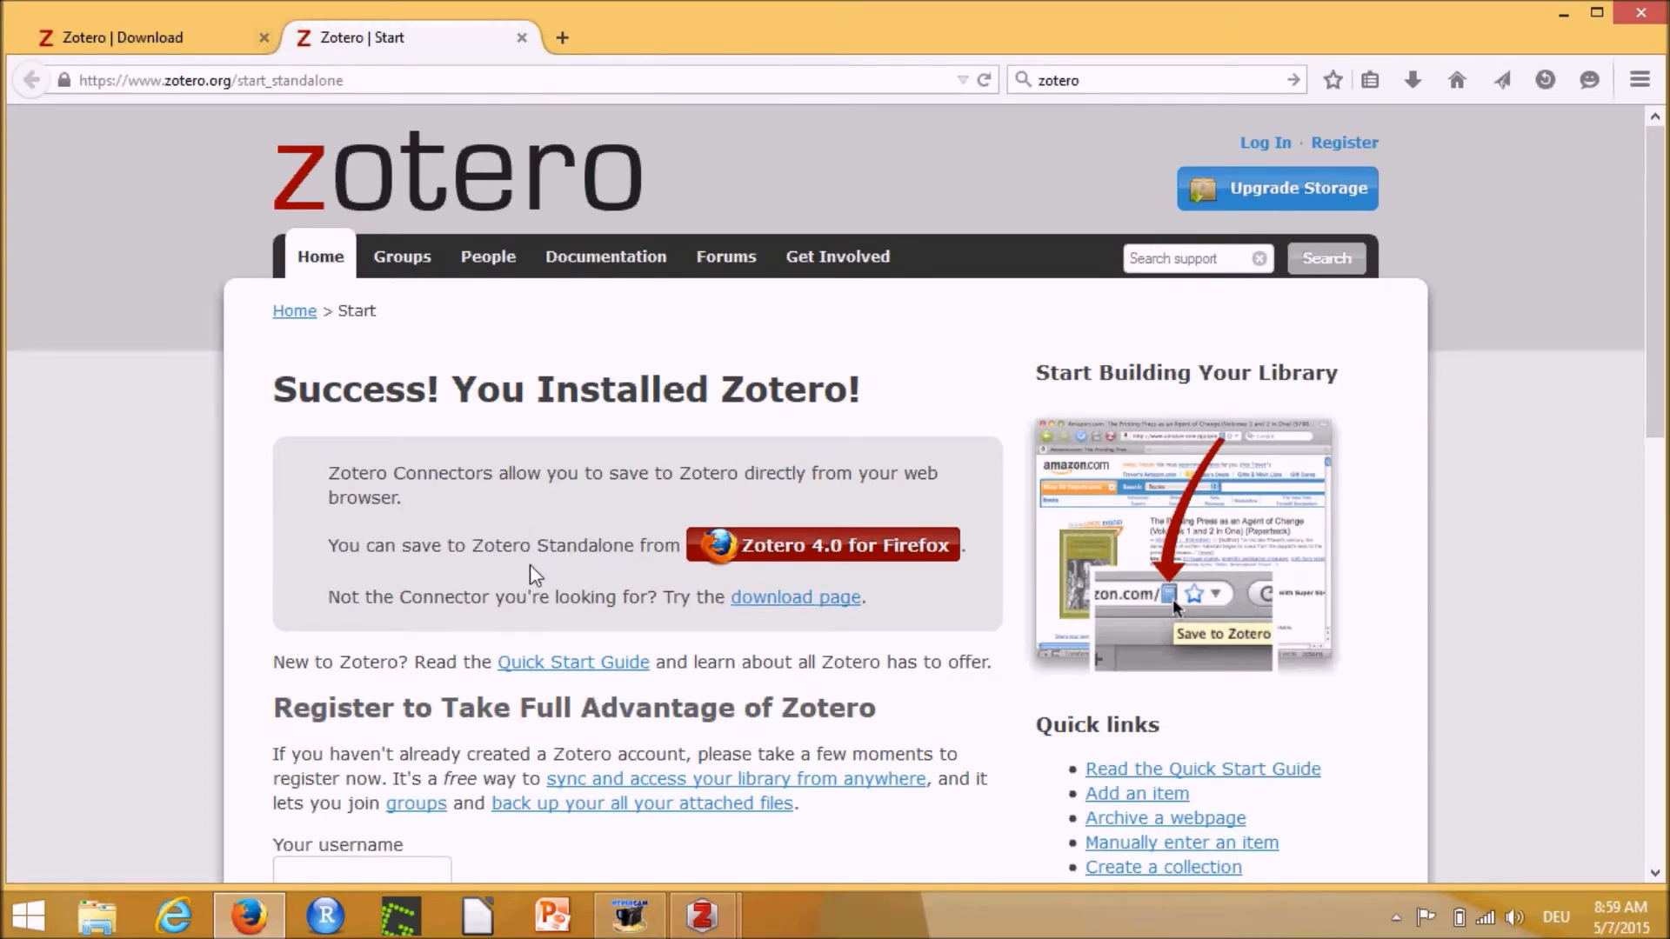
# Step: Switch to the Zotero OpenOffice/LibreOffice integration installer and advance past its introduction to the required components
pyautogui.click(715, 922)
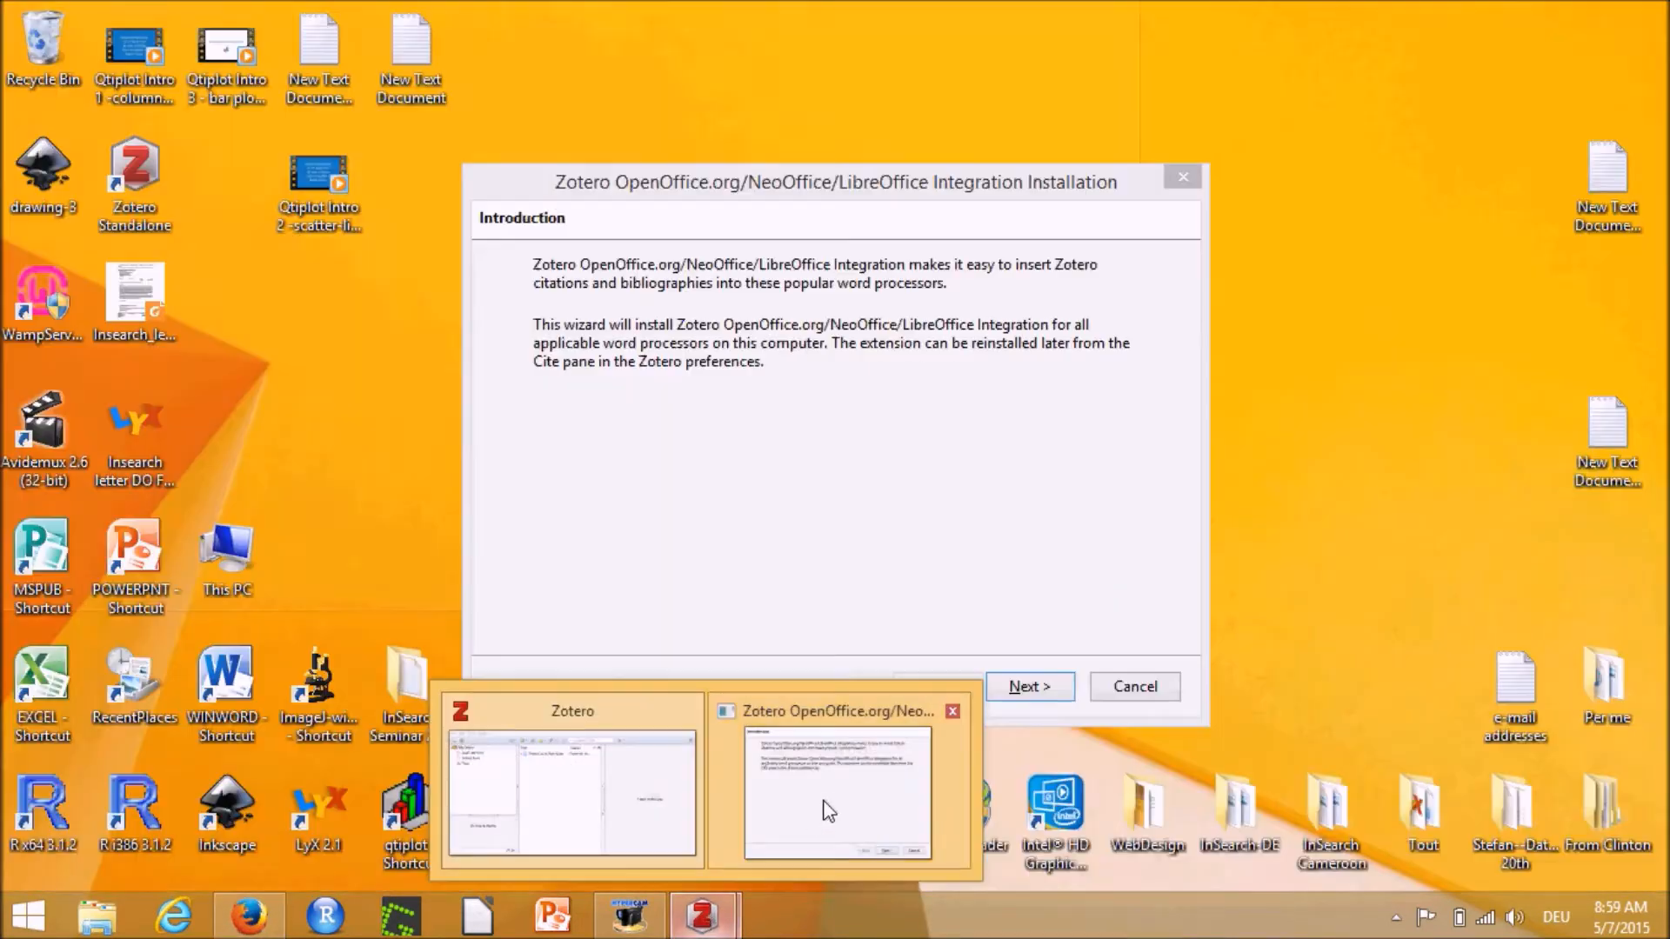
pyautogui.click(828, 812)
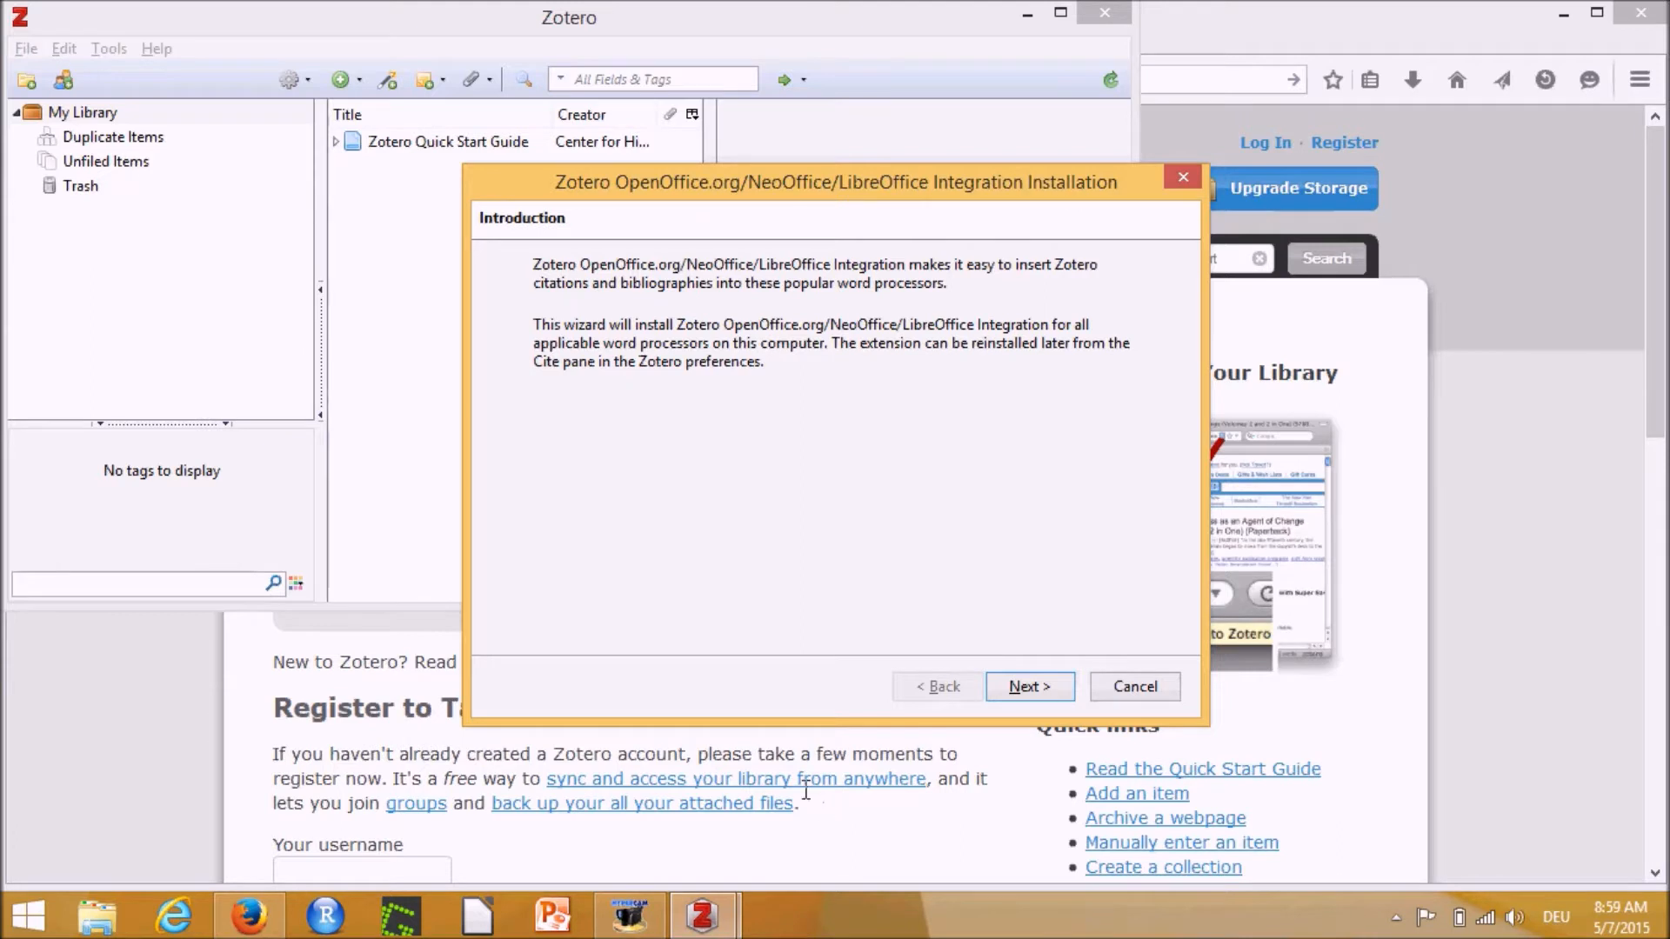
pyautogui.click(1028, 685)
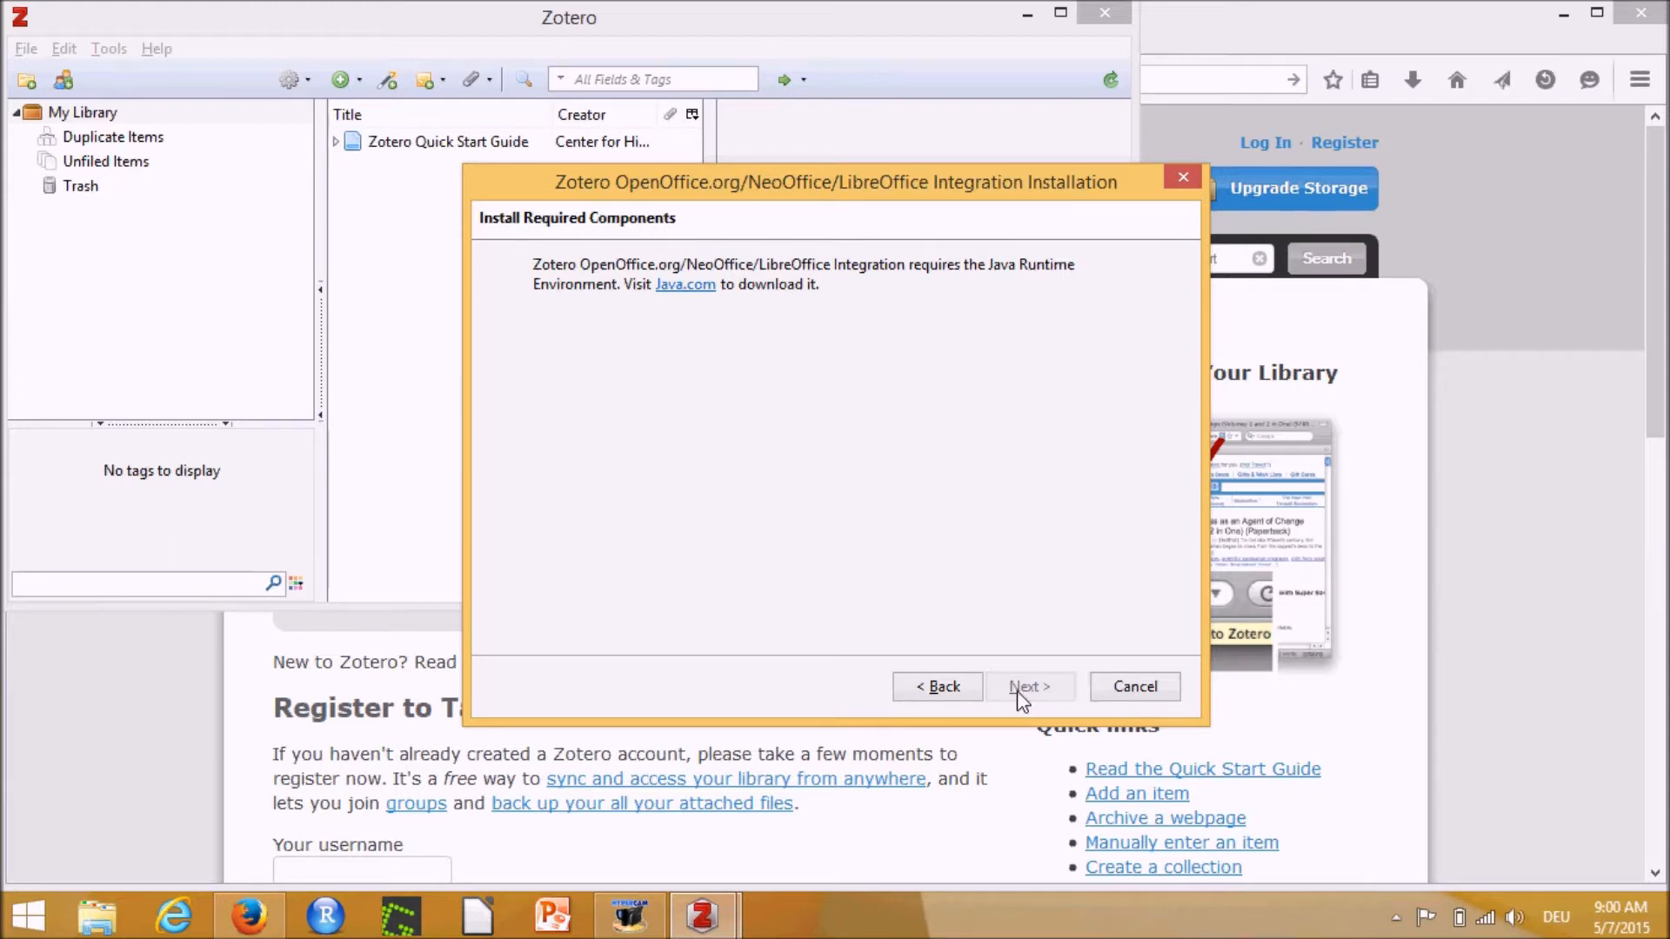
pyautogui.moveTo(790, 177); pyautogui.dragTo(1150, 305)
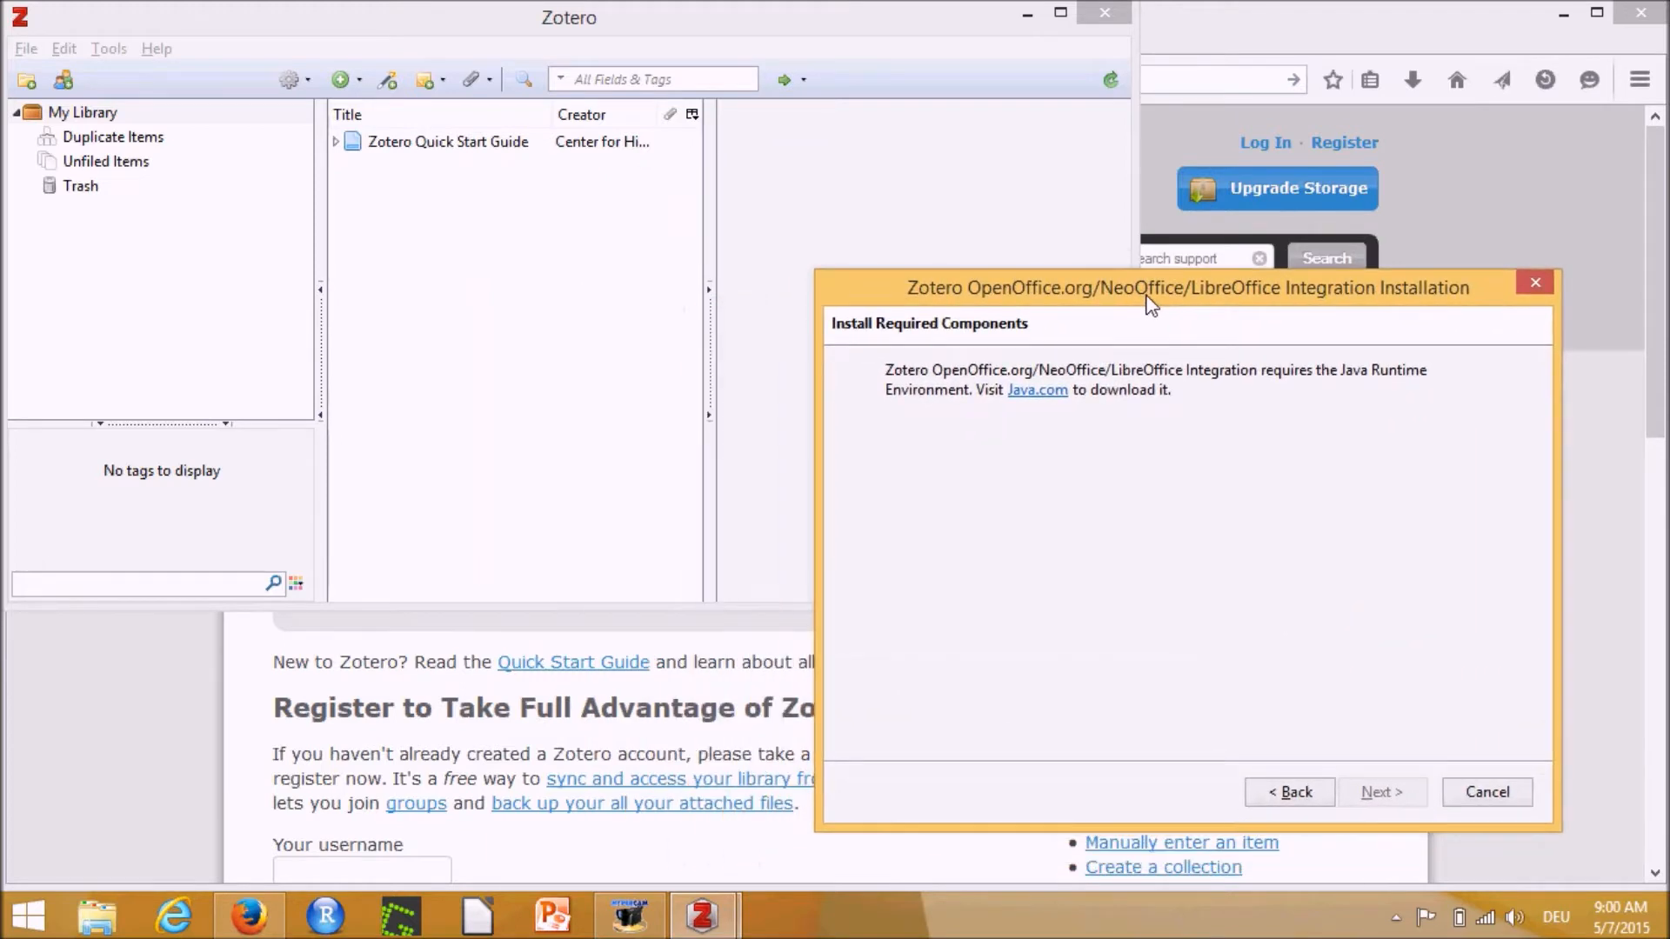
pyautogui.moveTo(1139, 295); pyautogui.dragTo(641, 175)
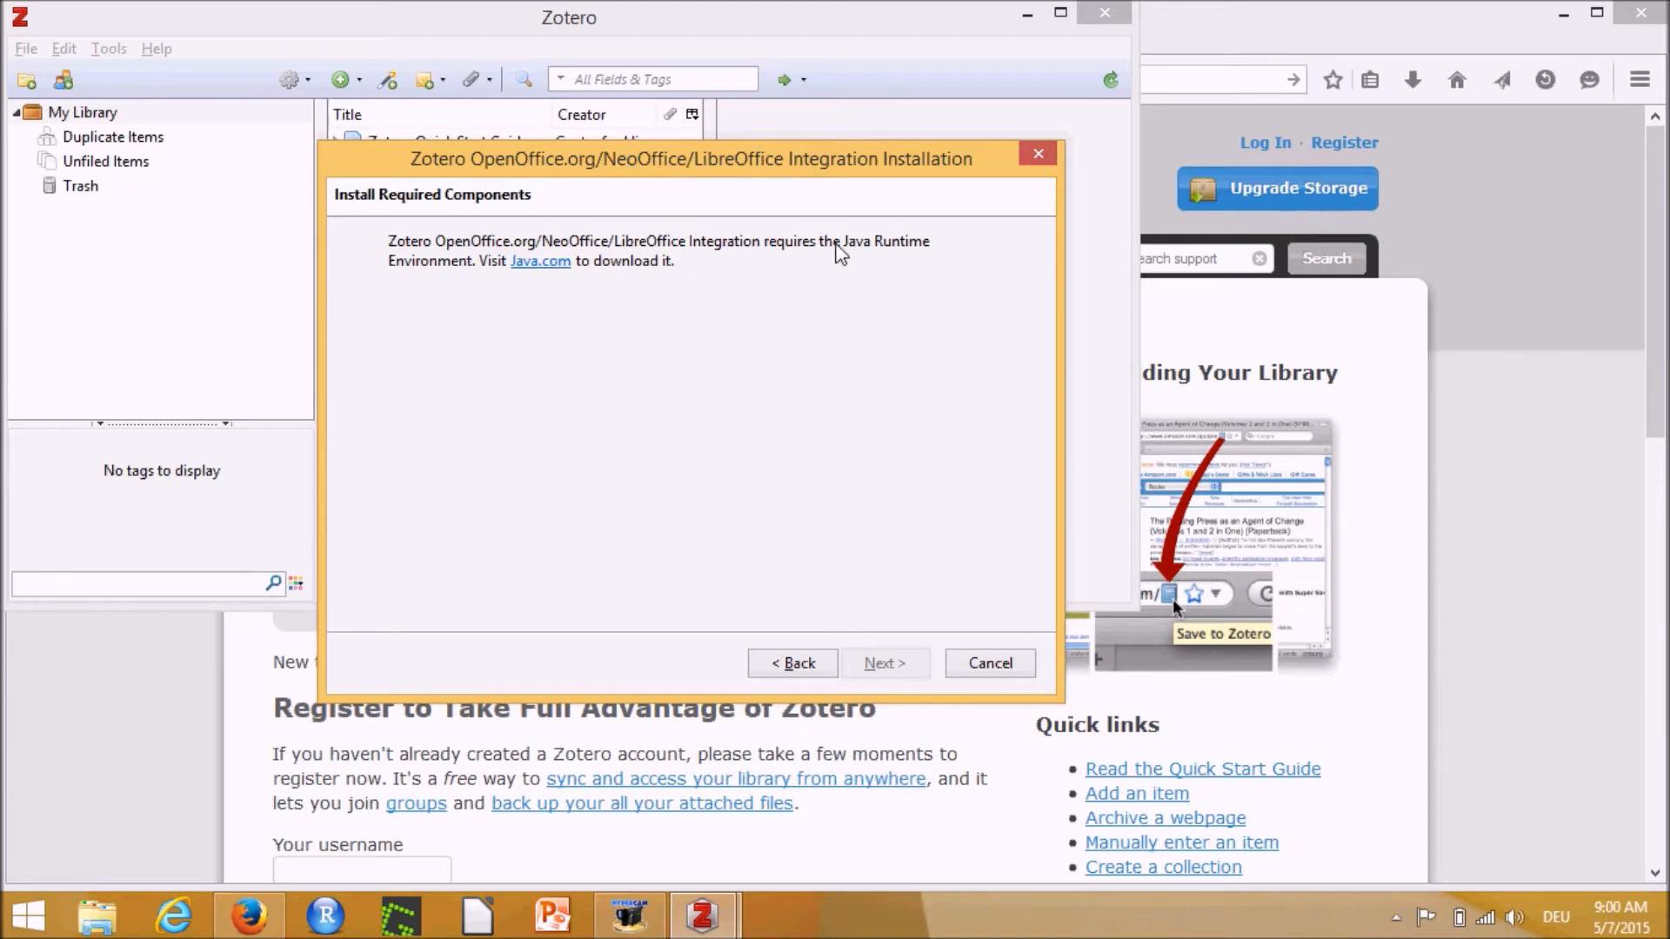
# Step: Follow the installer's Java.com link, download Java for Windows Version 8 Update 45 and launch the downloaded installer
pyautogui.click(539, 262)
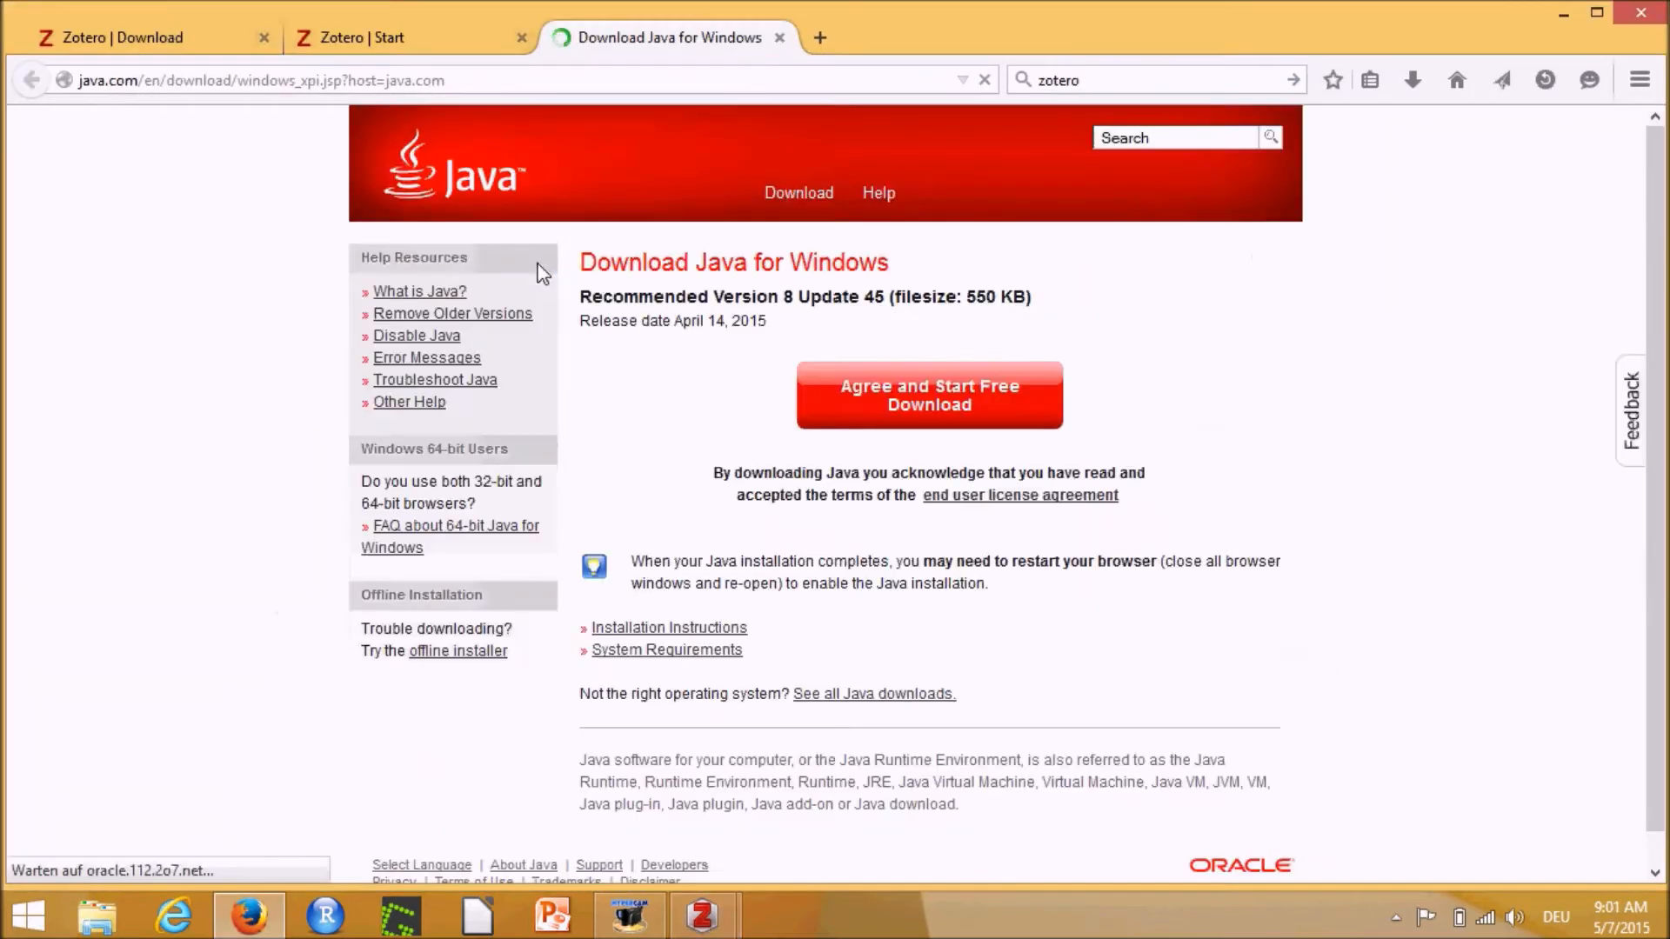
pyautogui.click(907, 417)
pyautogui.click(1068, 492)
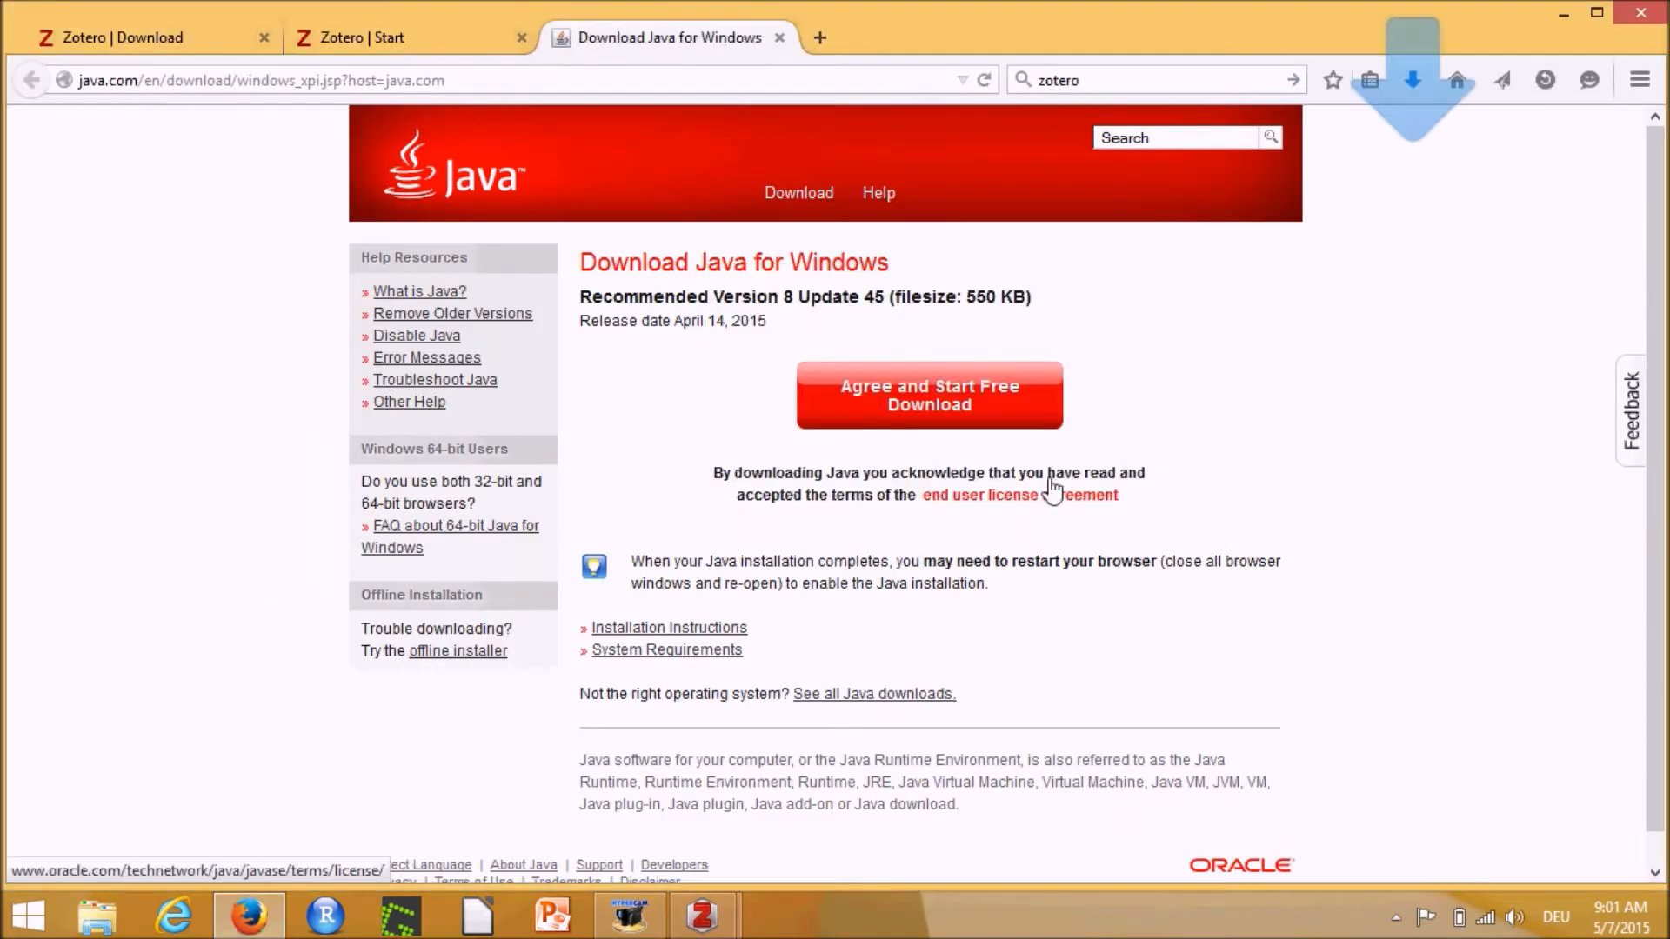
pyautogui.click(1410, 80)
pyautogui.click(1000, 170)
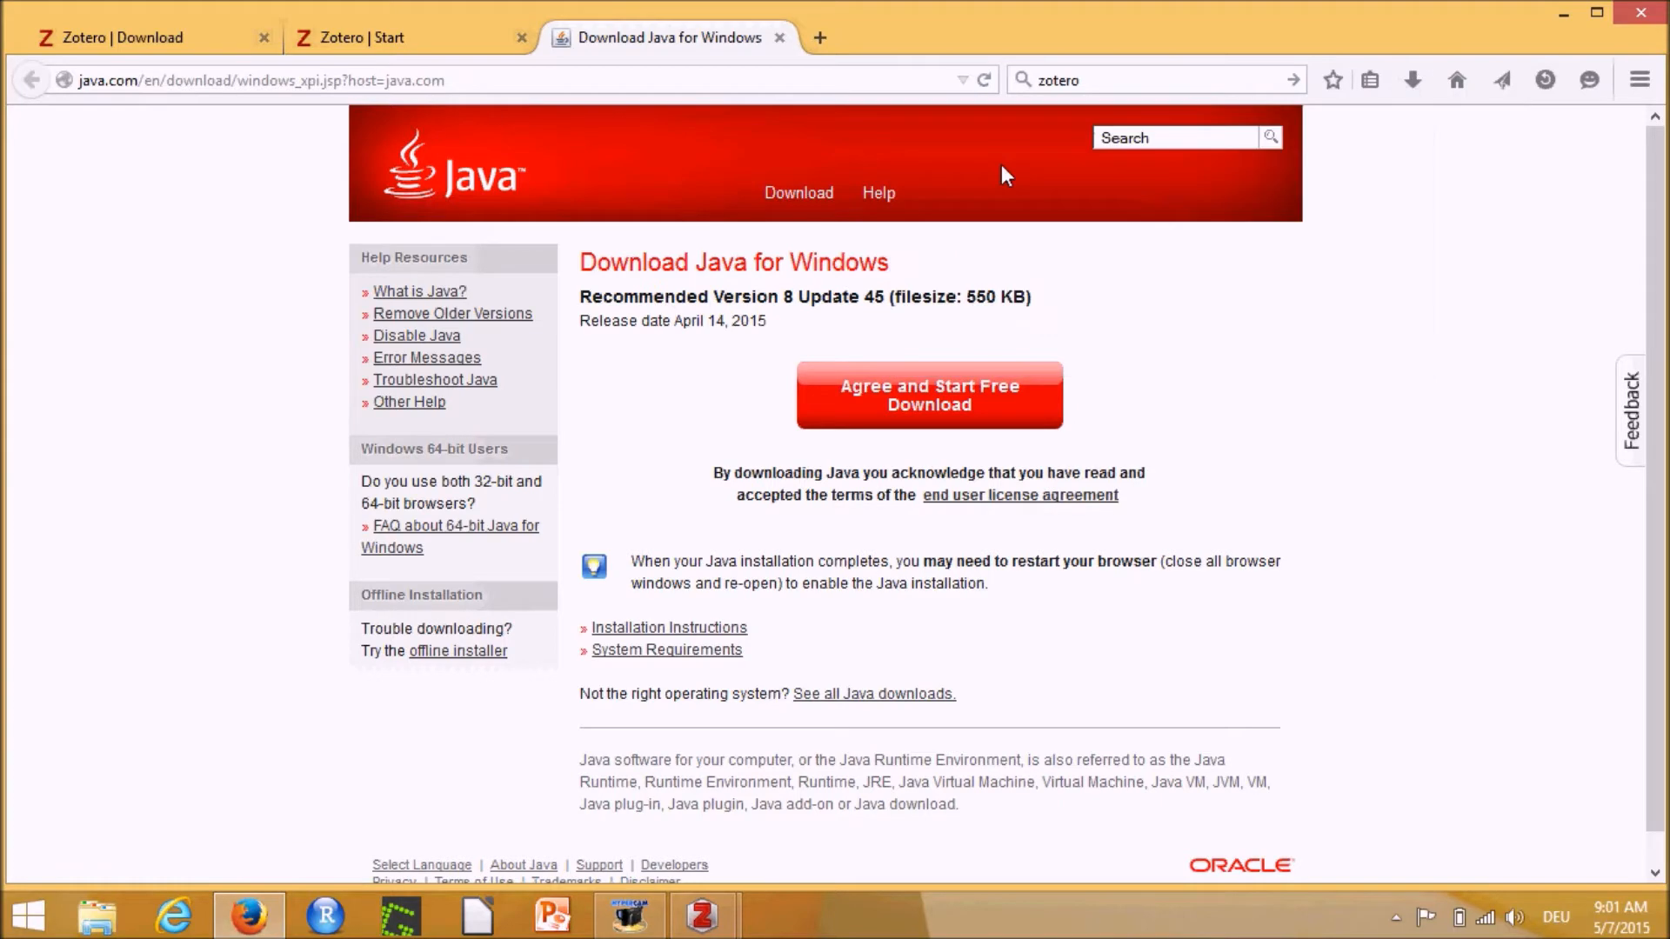
pyautogui.click(962, 653)
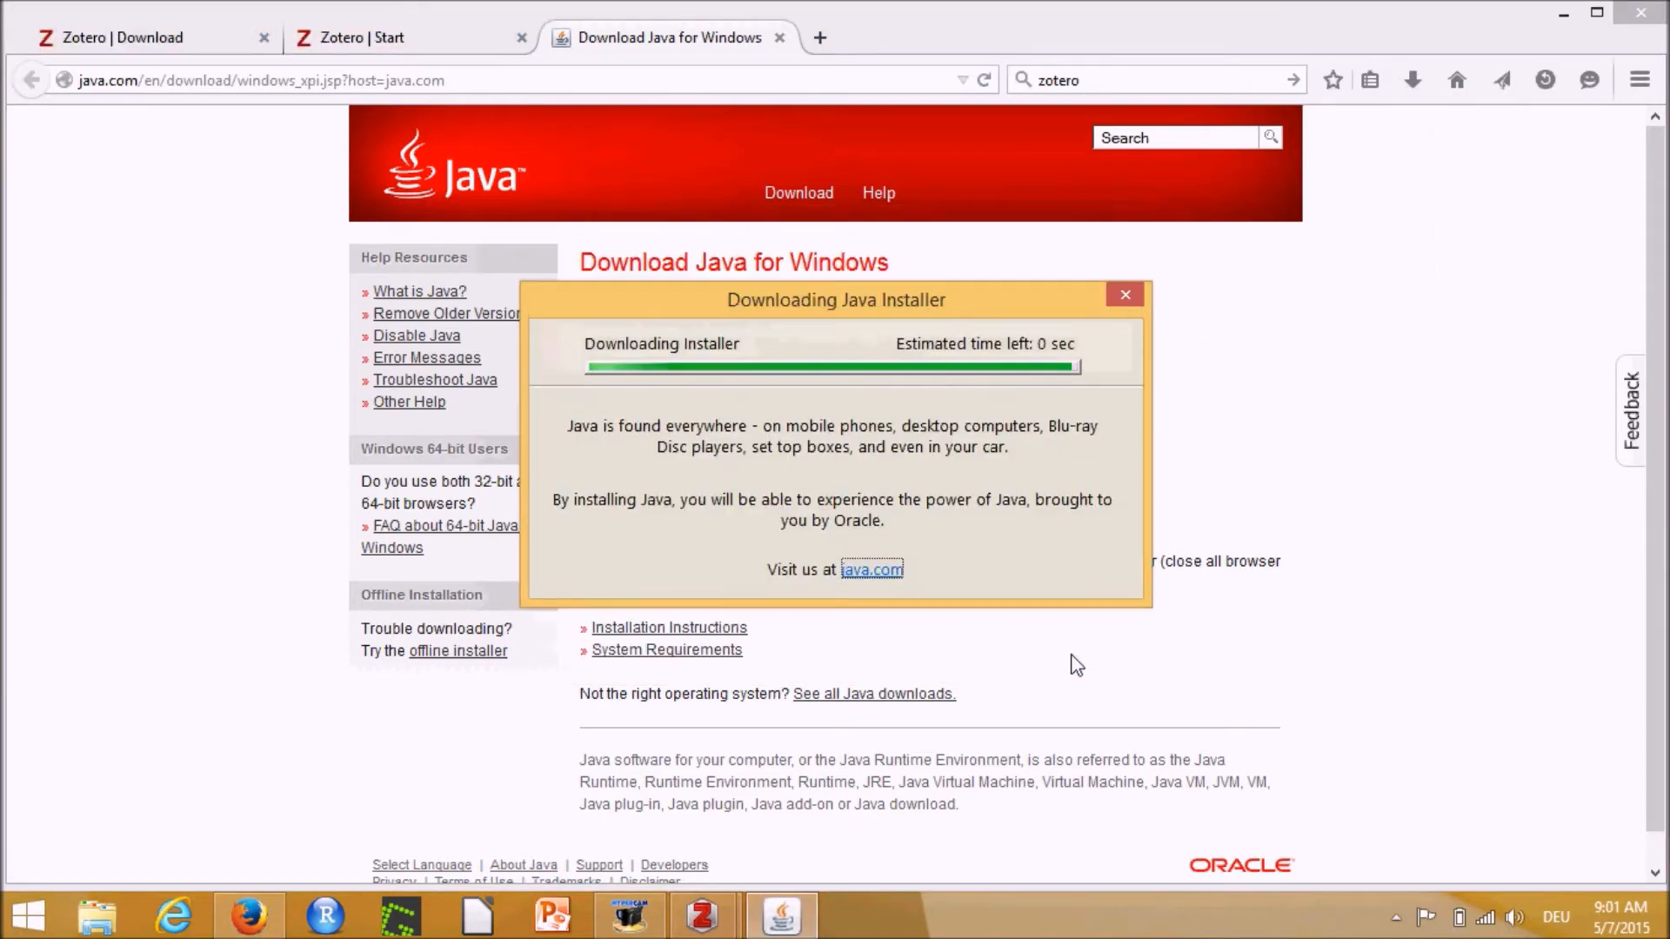
# Step: In Java Setup, deselect both Ask options for default search provider and browser home page, and continue the installation
pyautogui.moveTo(701, 916)
pyautogui.click(809, 804)
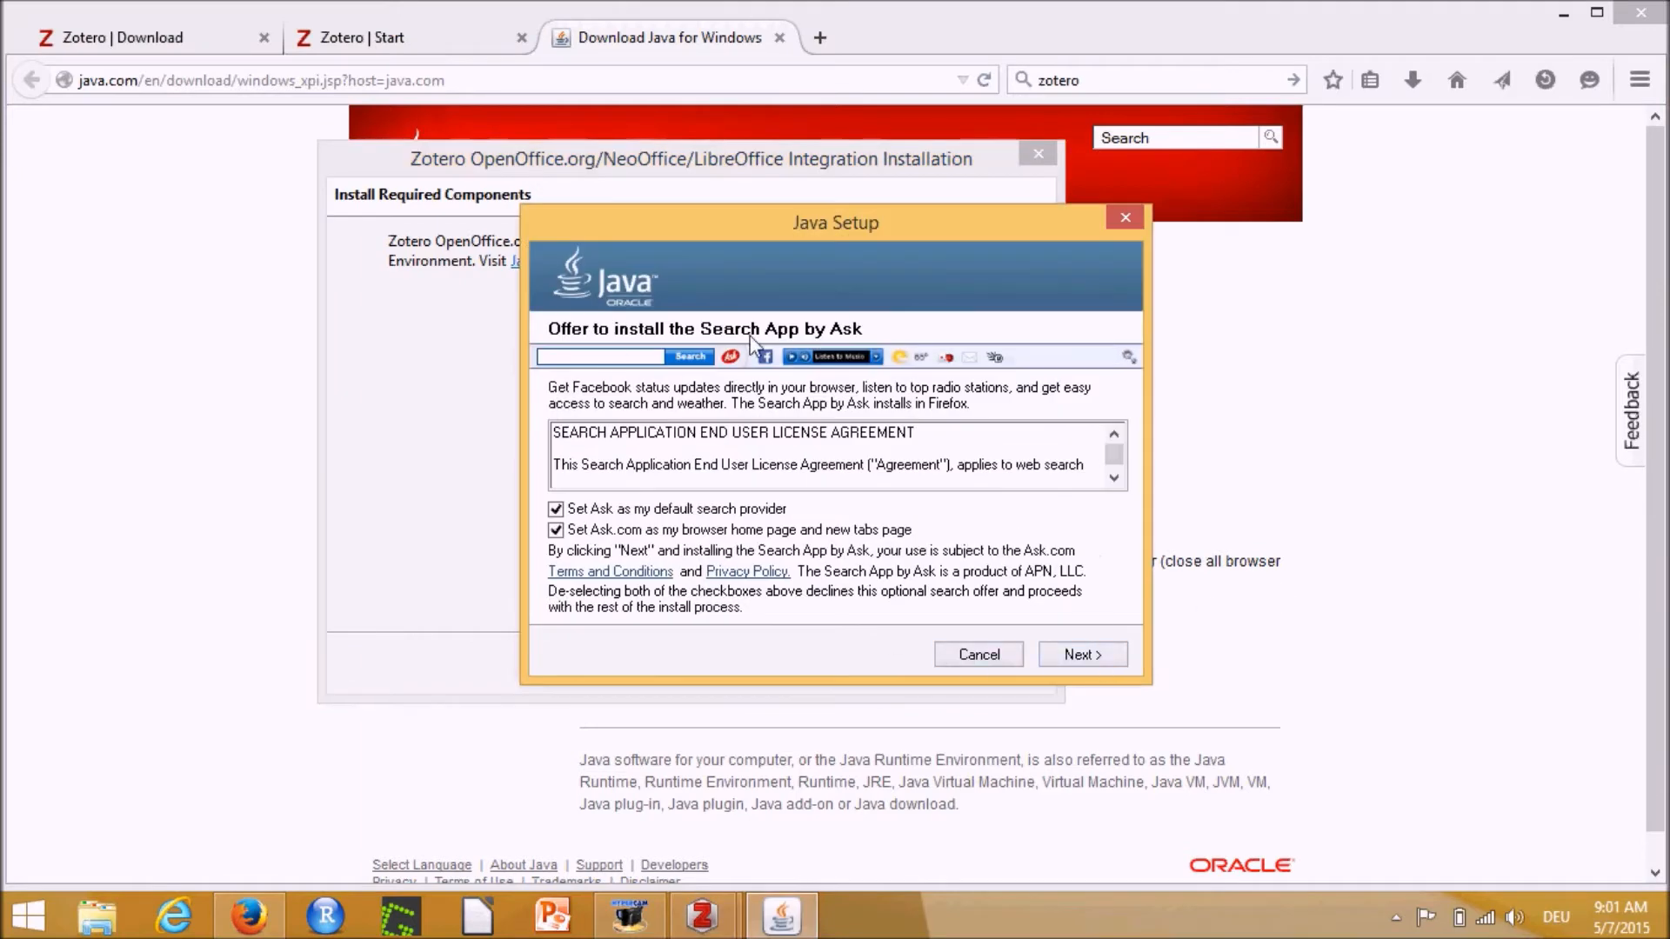
pyautogui.click(555, 509)
pyautogui.click(554, 529)
pyautogui.click(1092, 658)
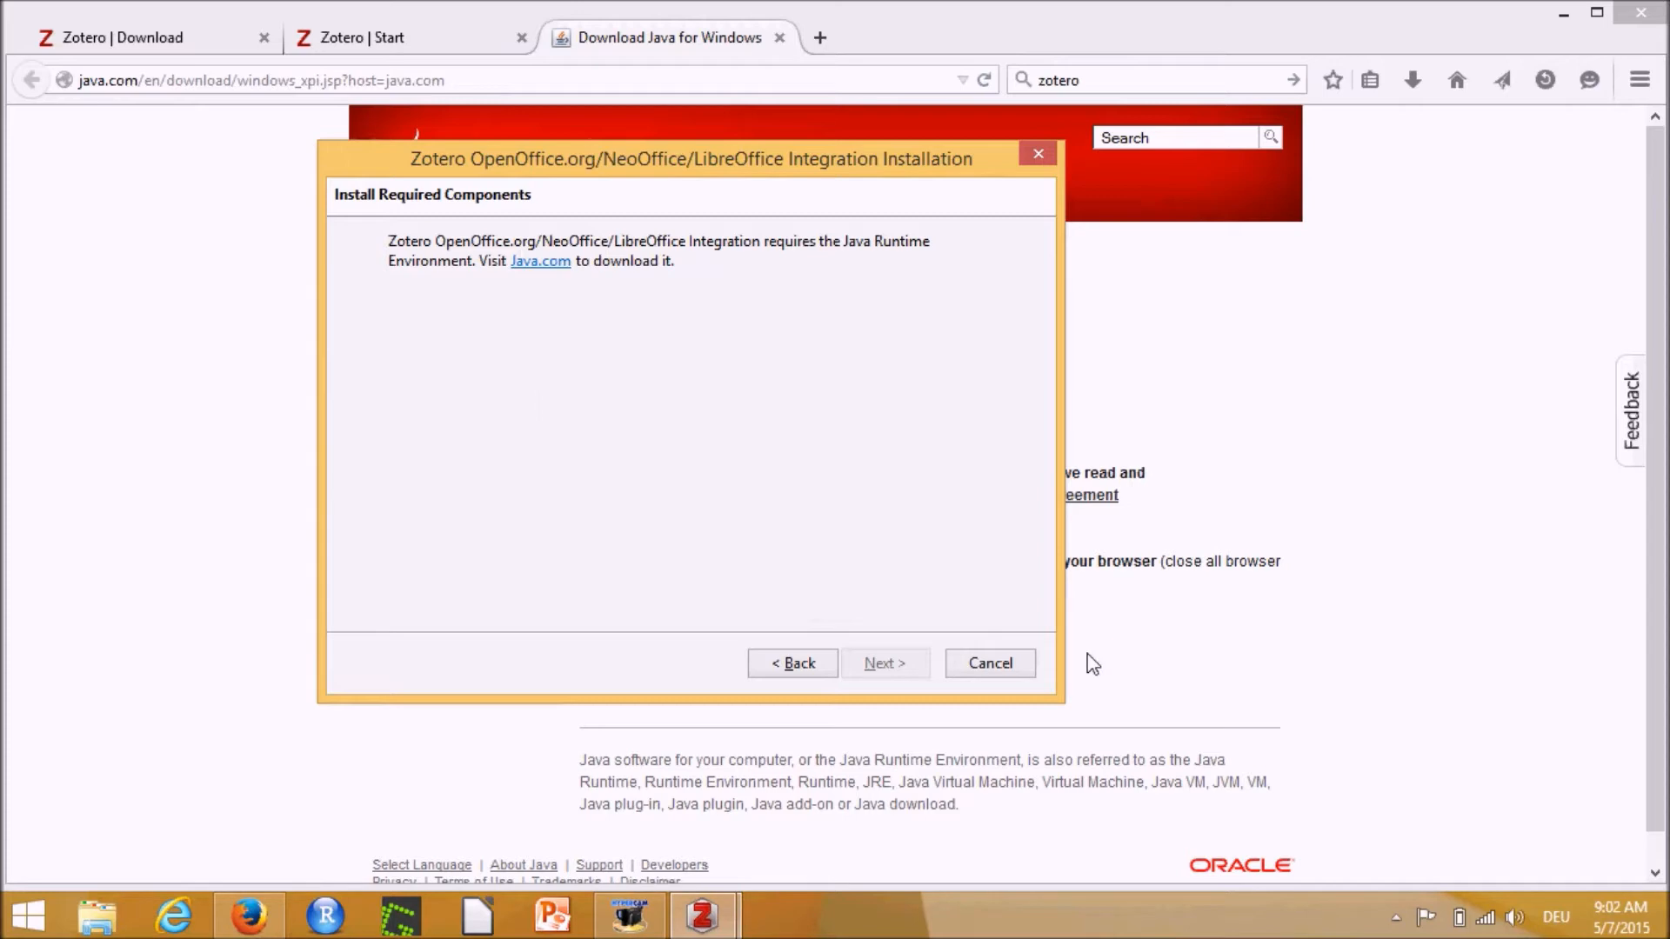
pyautogui.click(1081, 654)
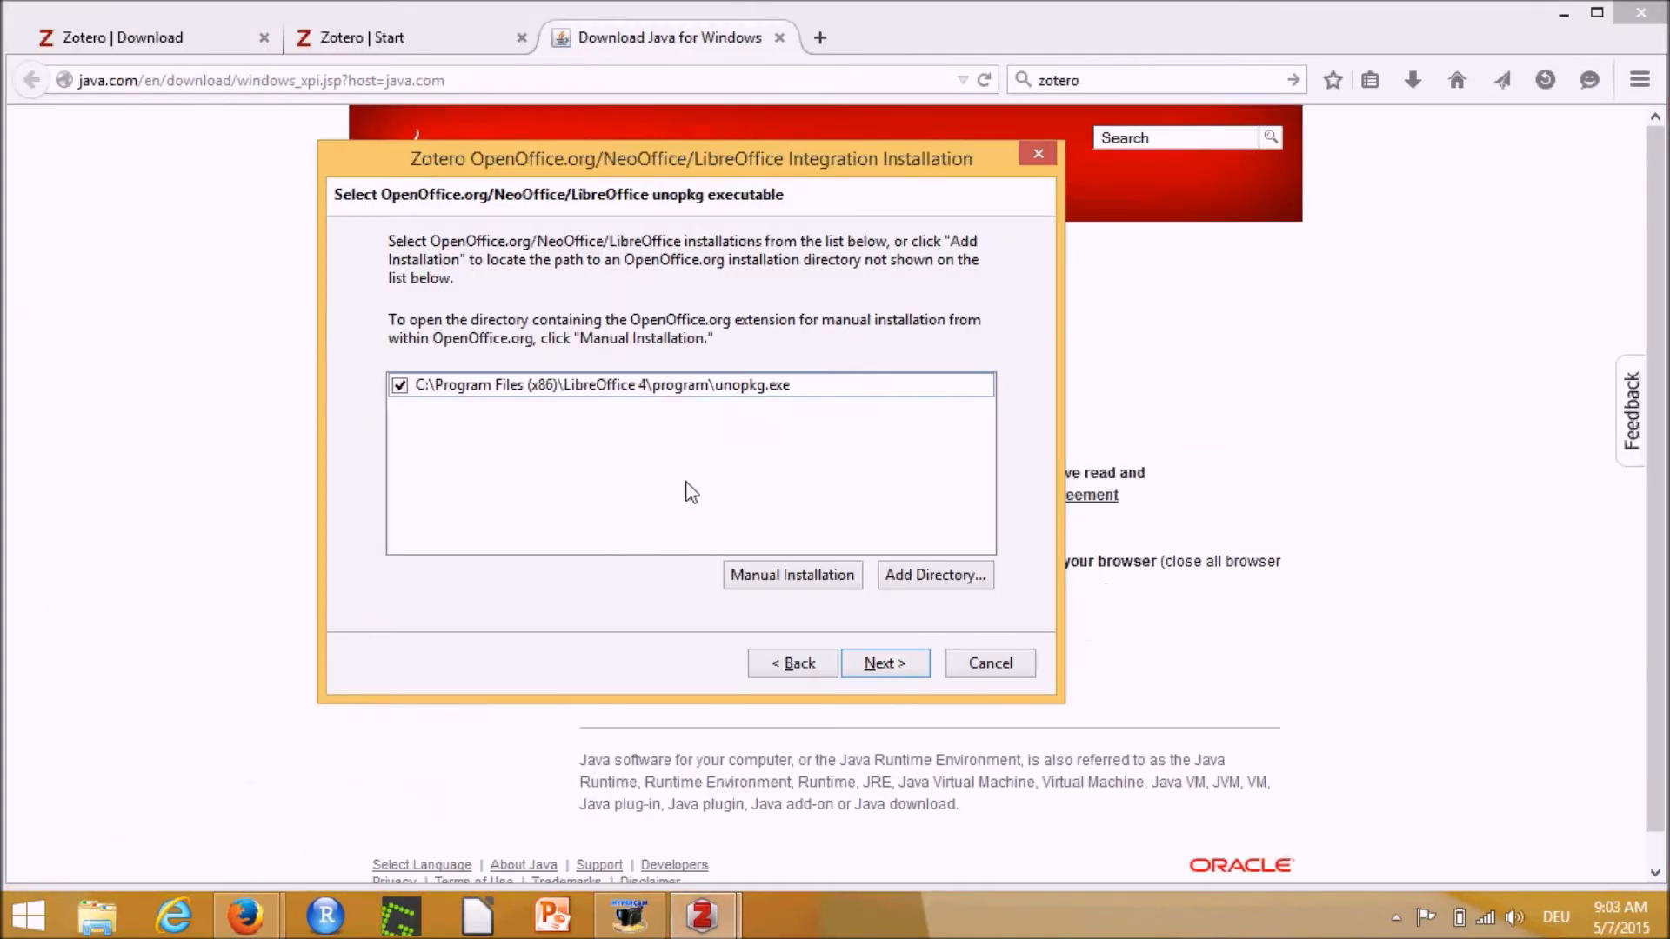
pyautogui.click(882, 664)
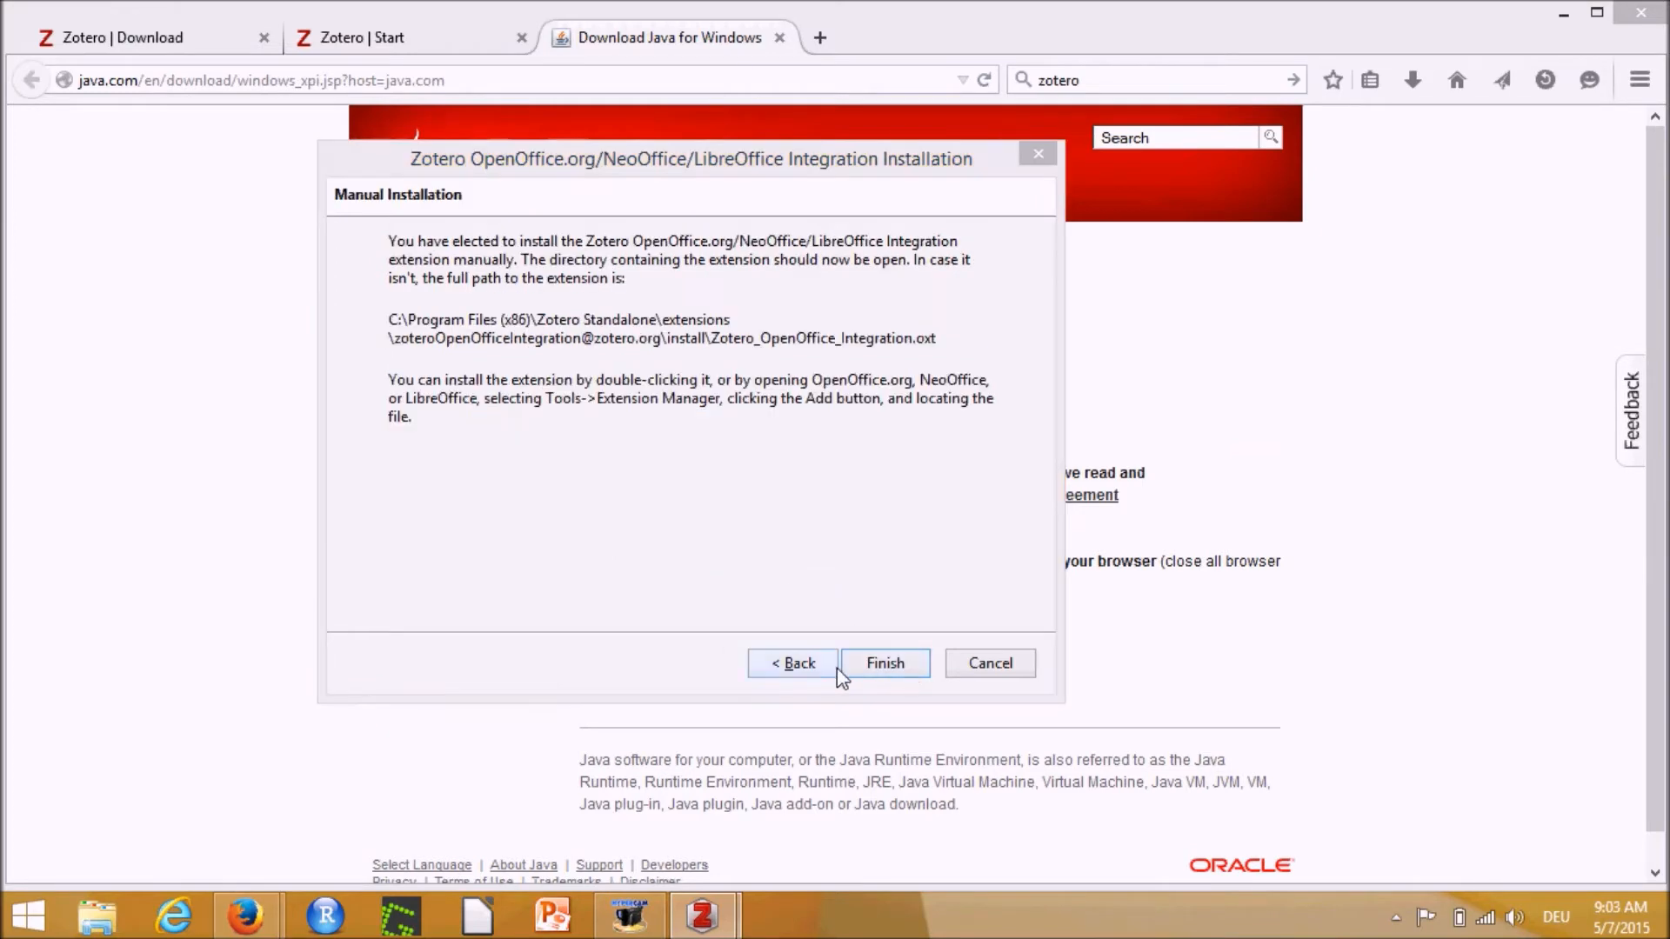
pyautogui.moveTo(1068, 80); pyautogui.dragTo(1161, 330)
pyautogui.click(1447, 326)
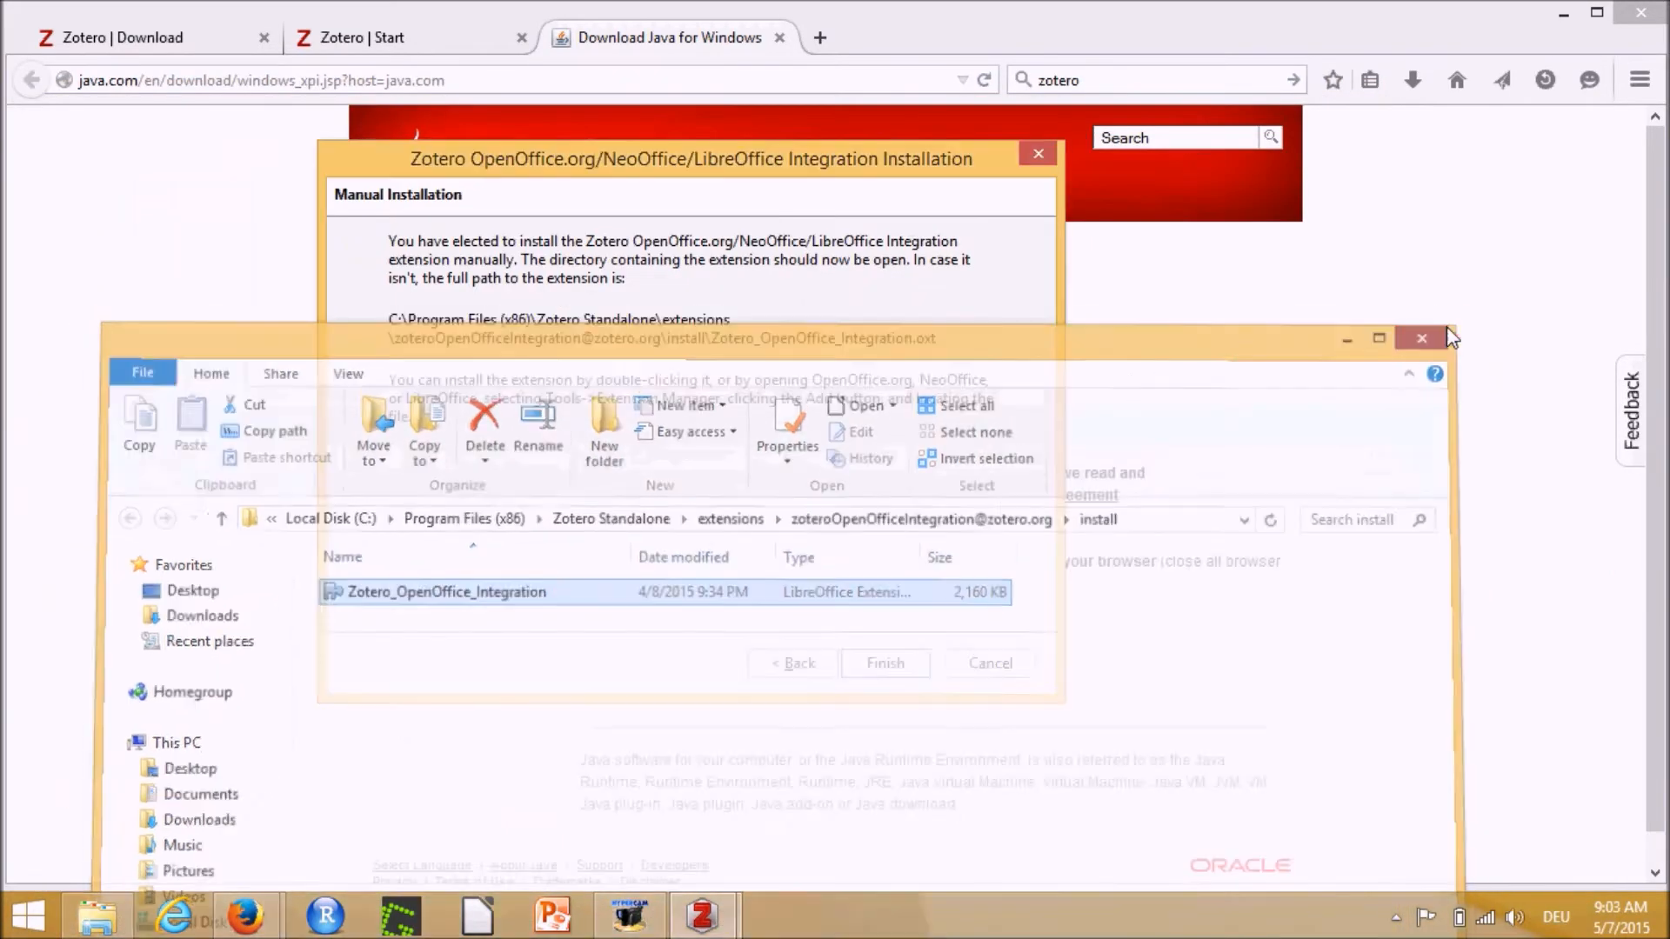
pyautogui.click(792, 664)
# Step: Install the Zotero integration for the listed LibreOffice 4 unopkg.exe and finish the wizard
pyautogui.click(905, 664)
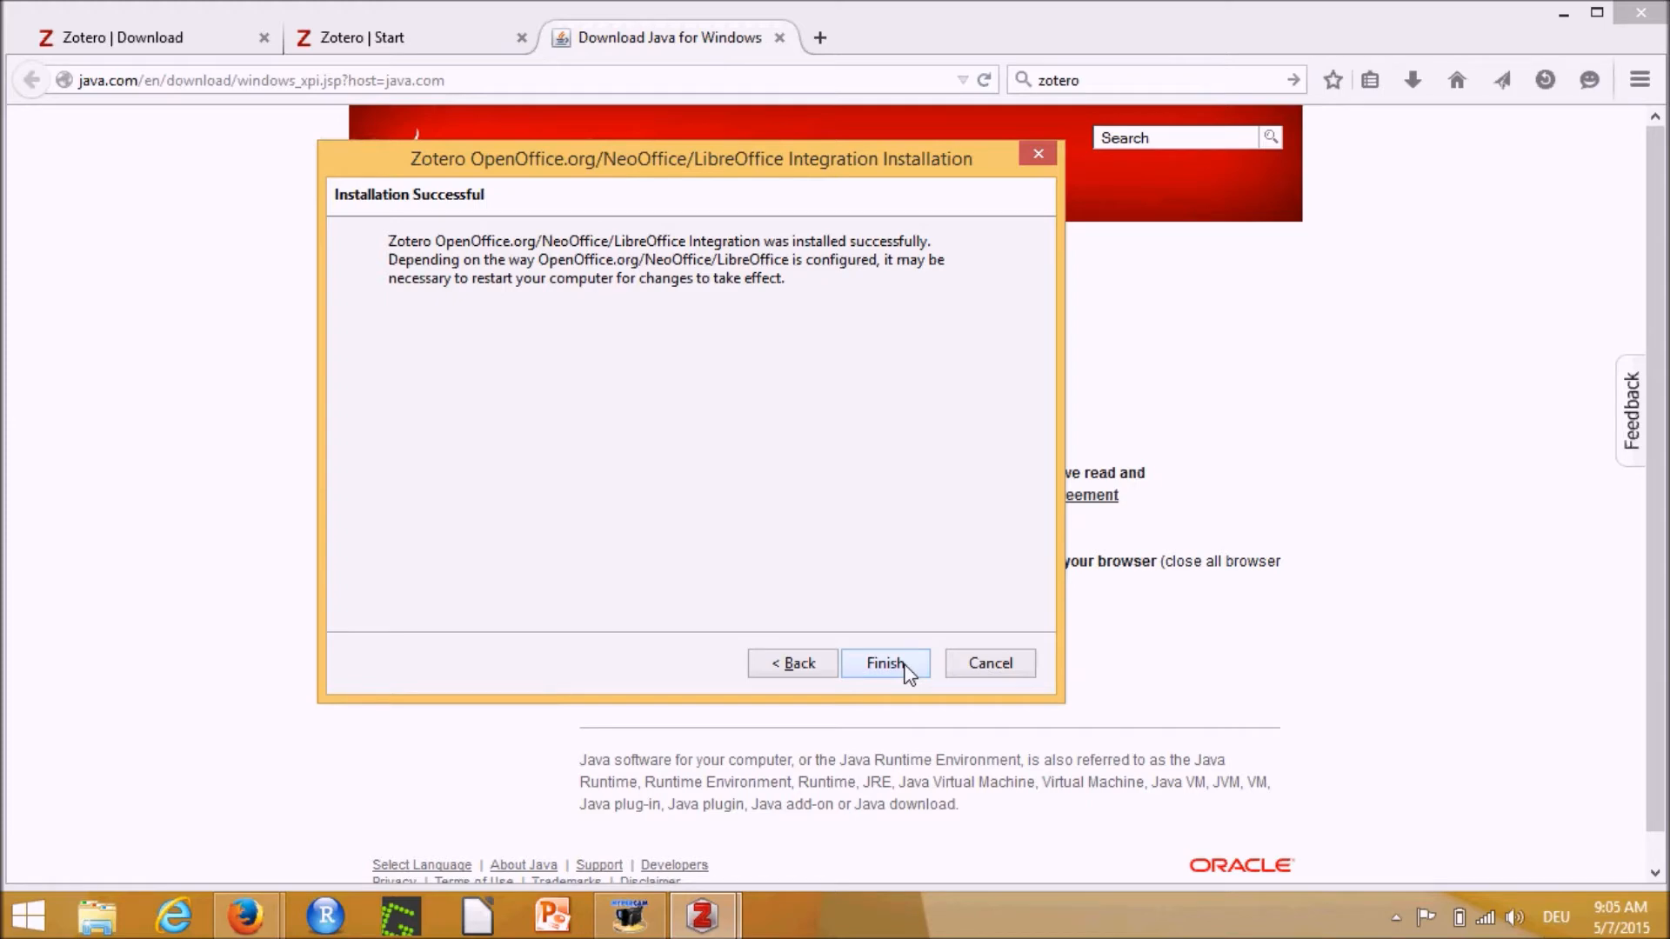
pyautogui.click(875, 664)
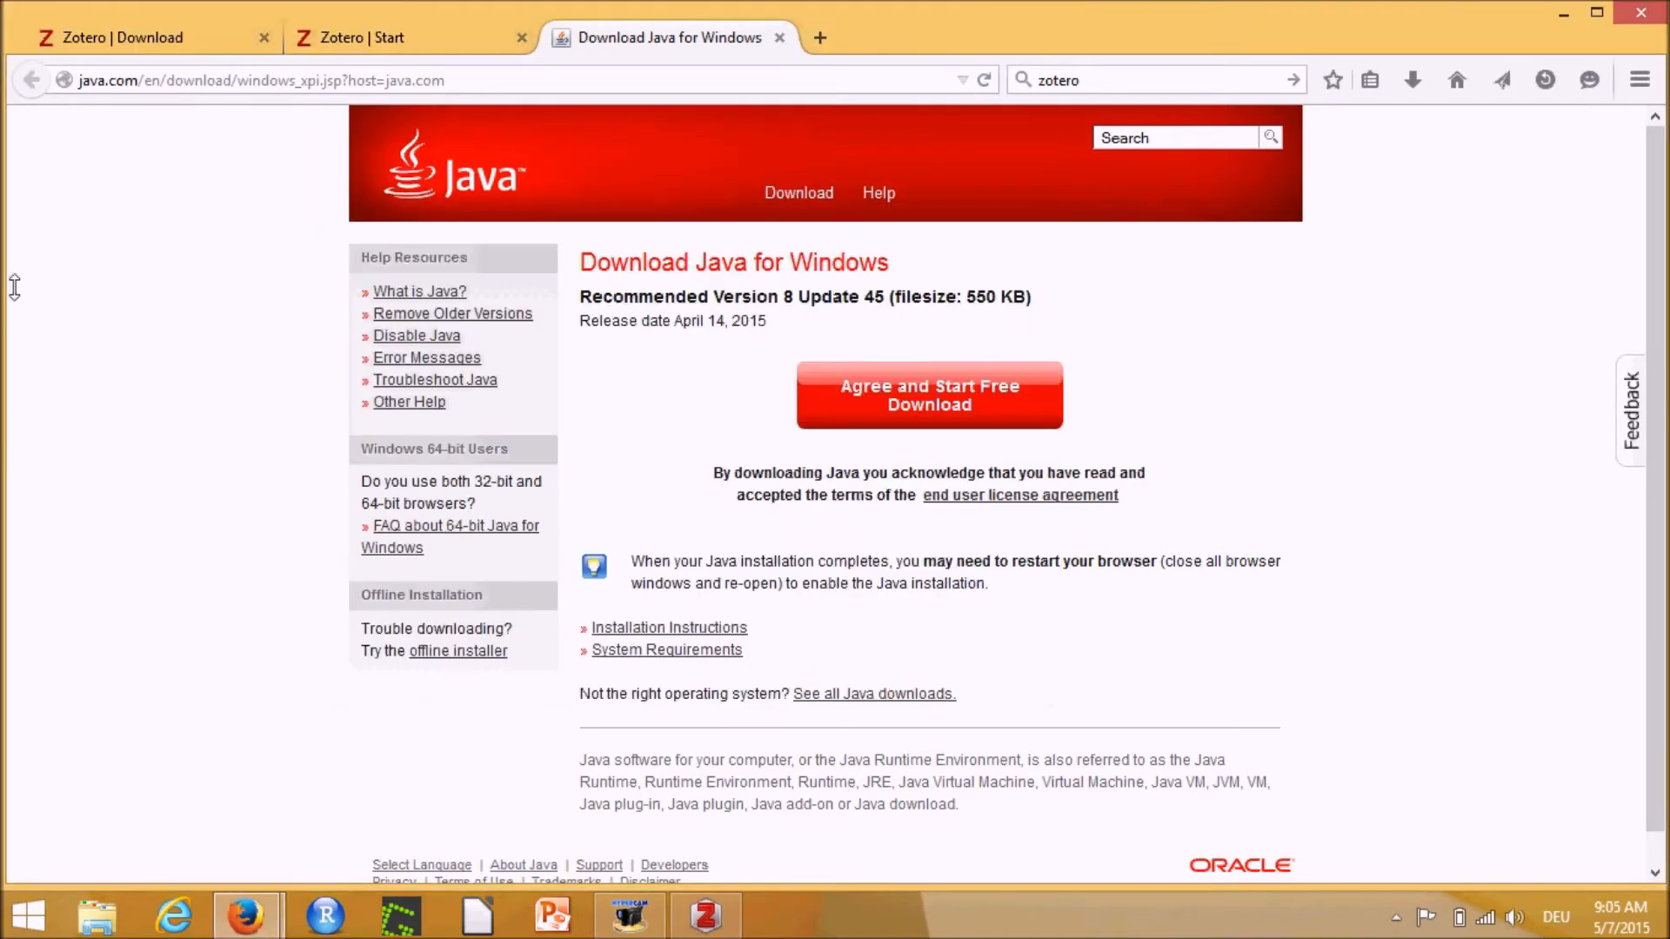
# Step: Look over the Zotero download page, examining Zotero Standalone and its browser extensions
pyautogui.click(348, 39)
pyautogui.click(94, 43)
pyautogui.scroll(-1, 895, 445)
pyautogui.scroll(-2, 896, 449)
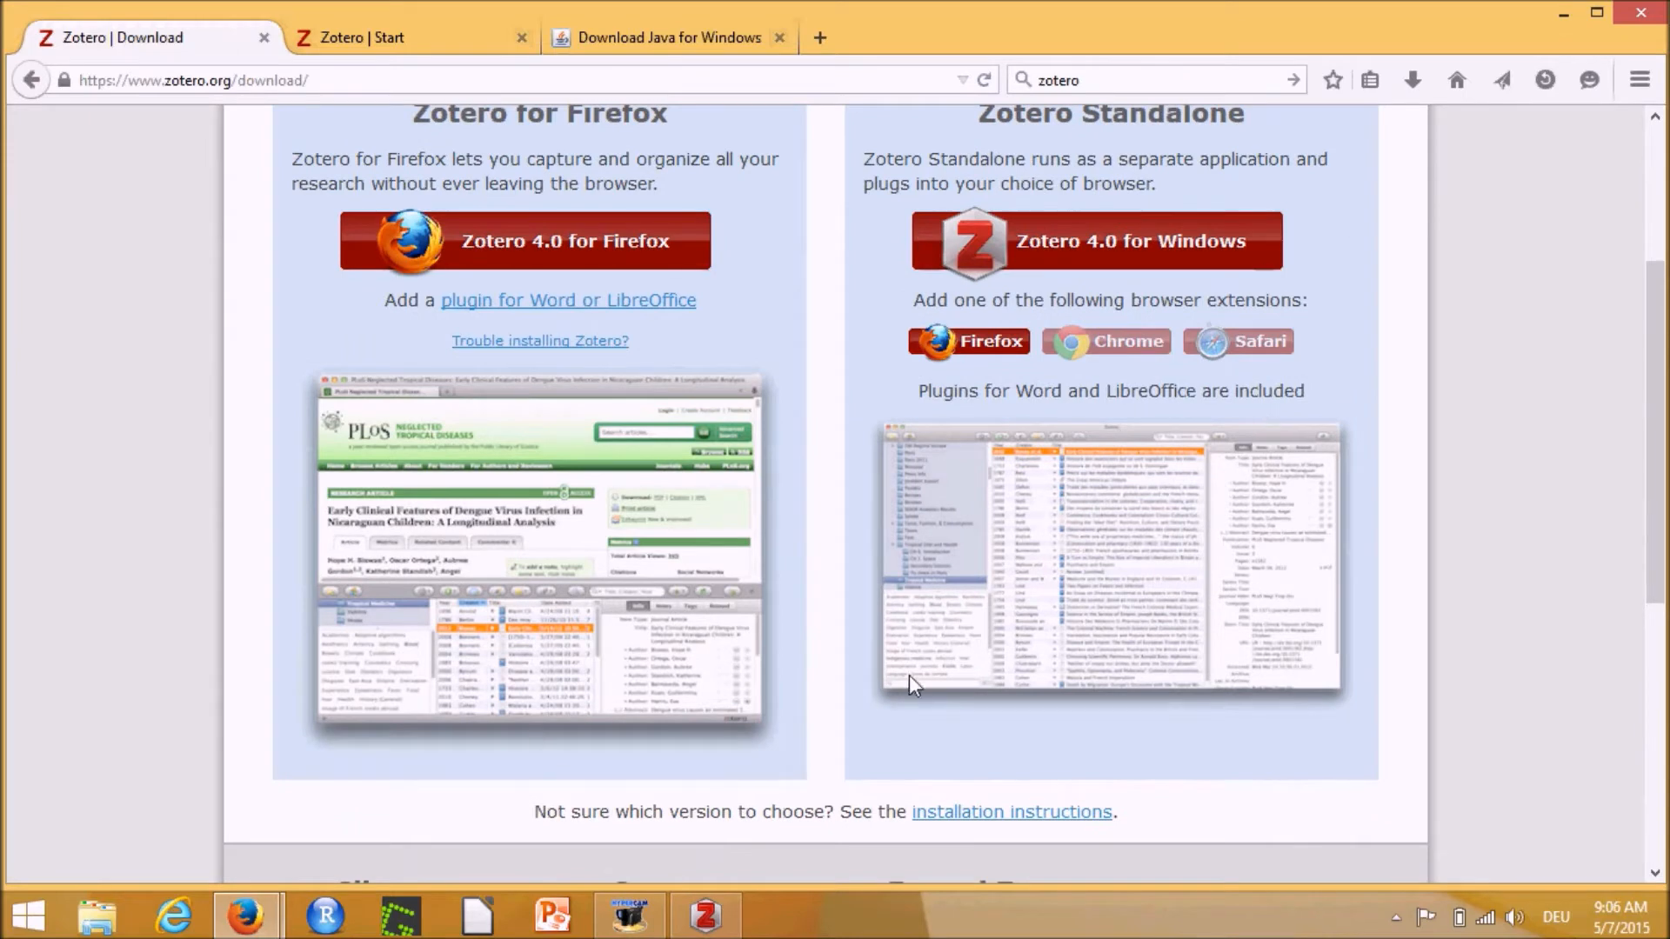
# Step: Switch to Zotero and view the details of the library article on A beta peptide immunization in an Alzheimer's disease model
pyautogui.click(1564, 14)
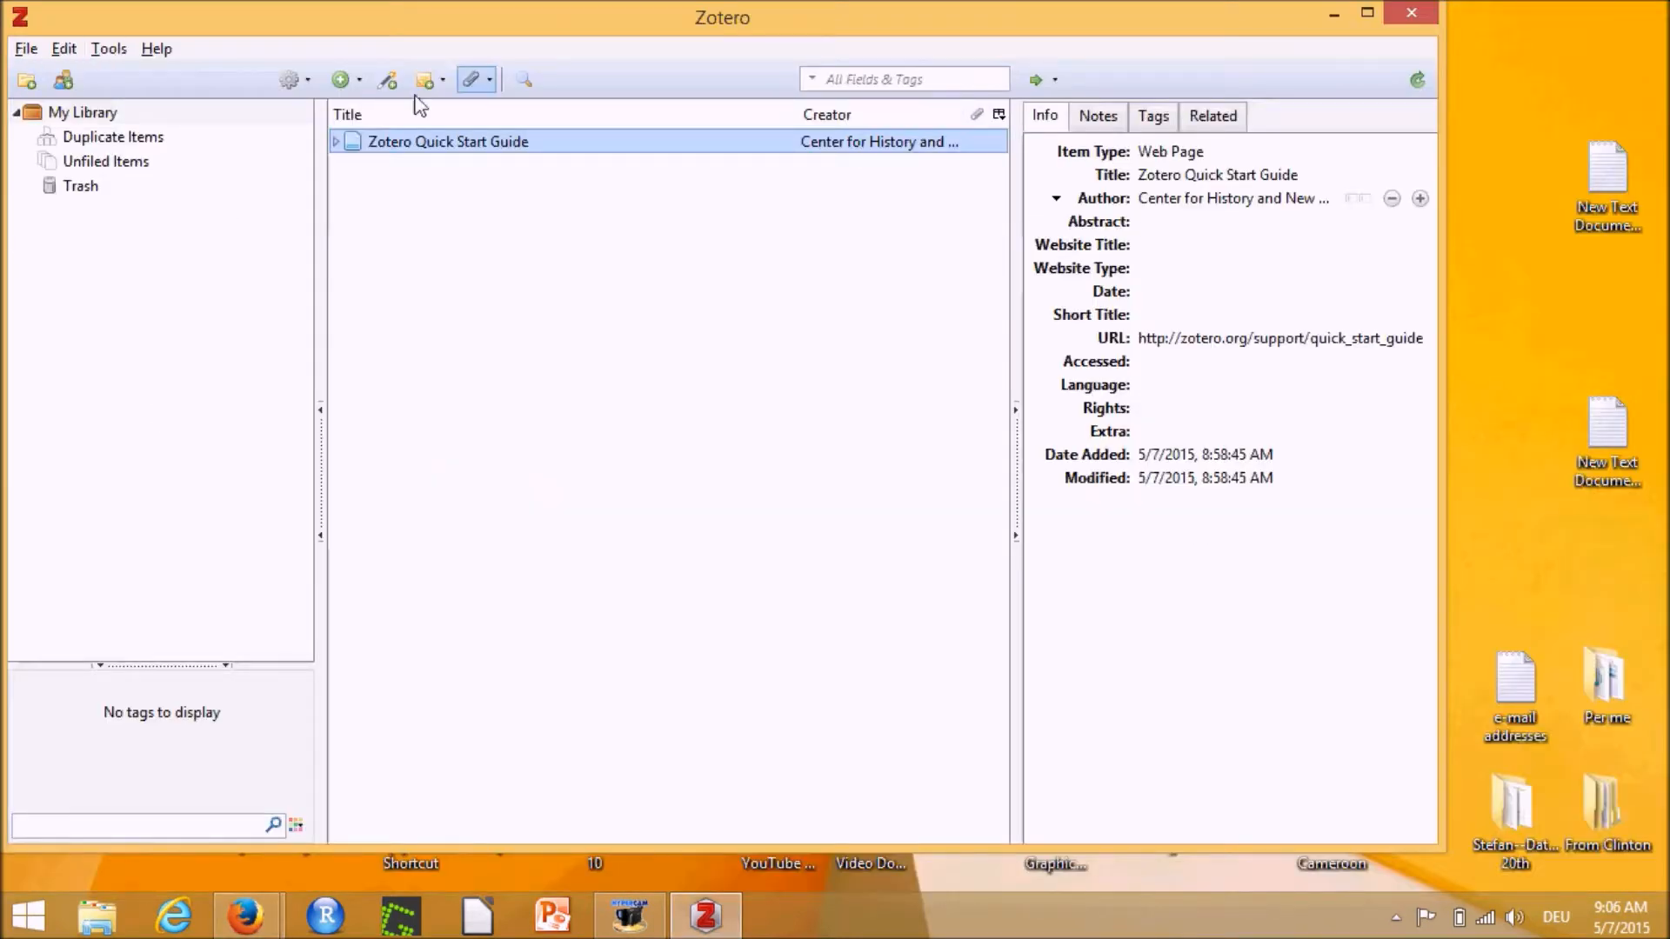
pyautogui.click(1146, 291)
pyautogui.click(877, 467)
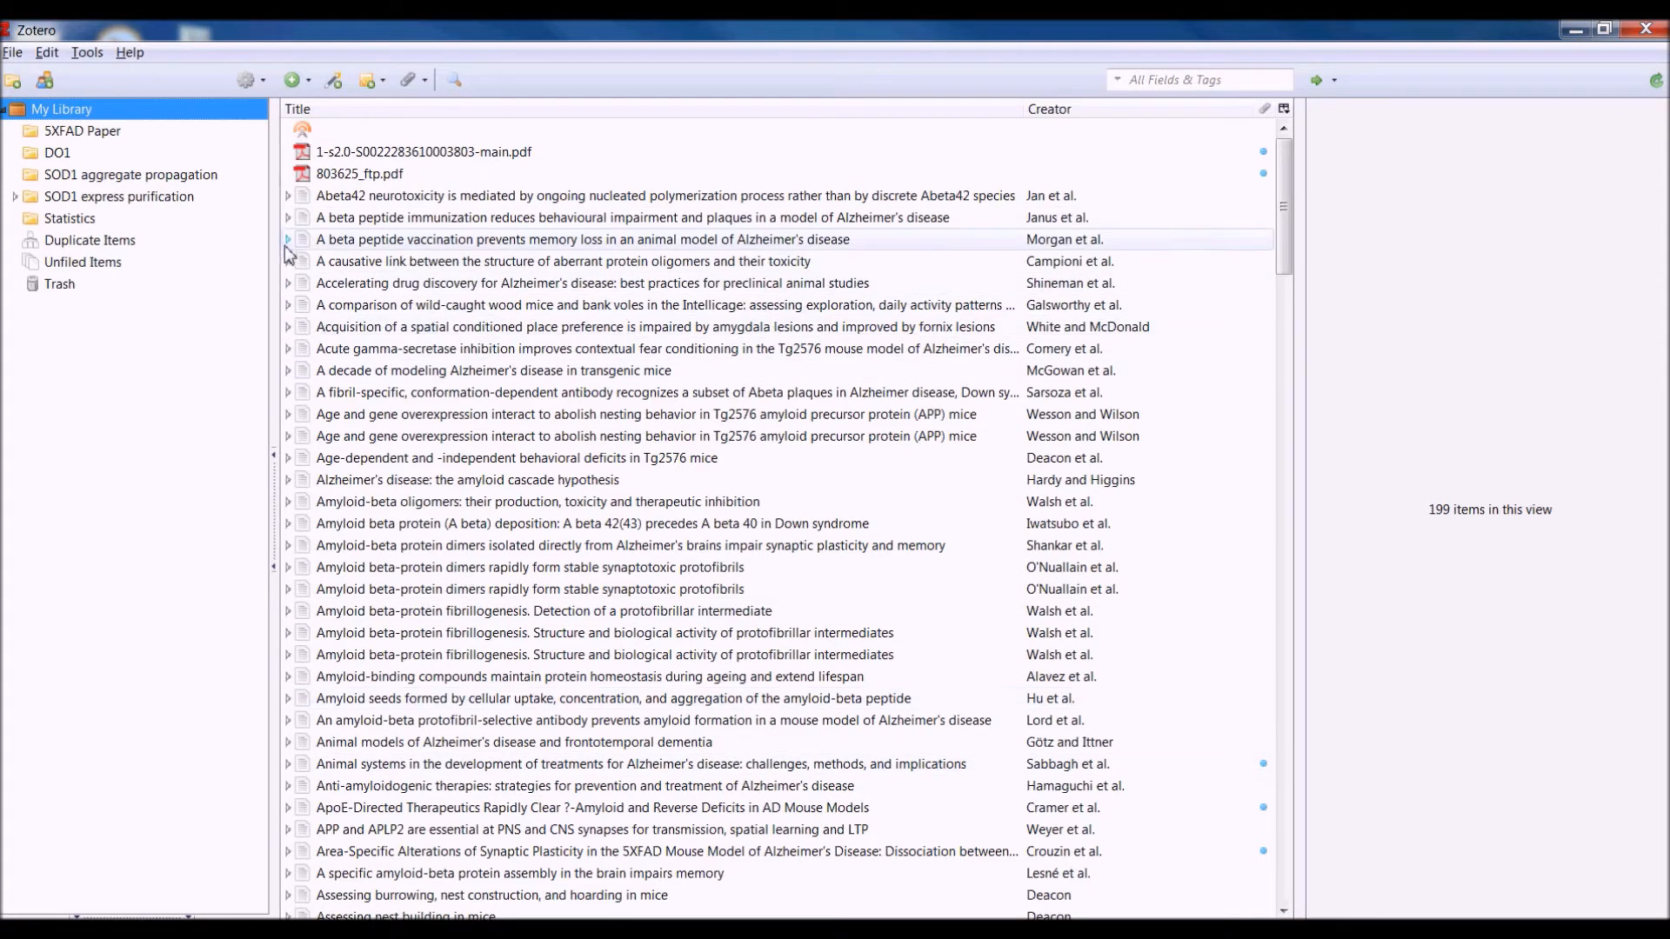
pyautogui.click(324, 219)
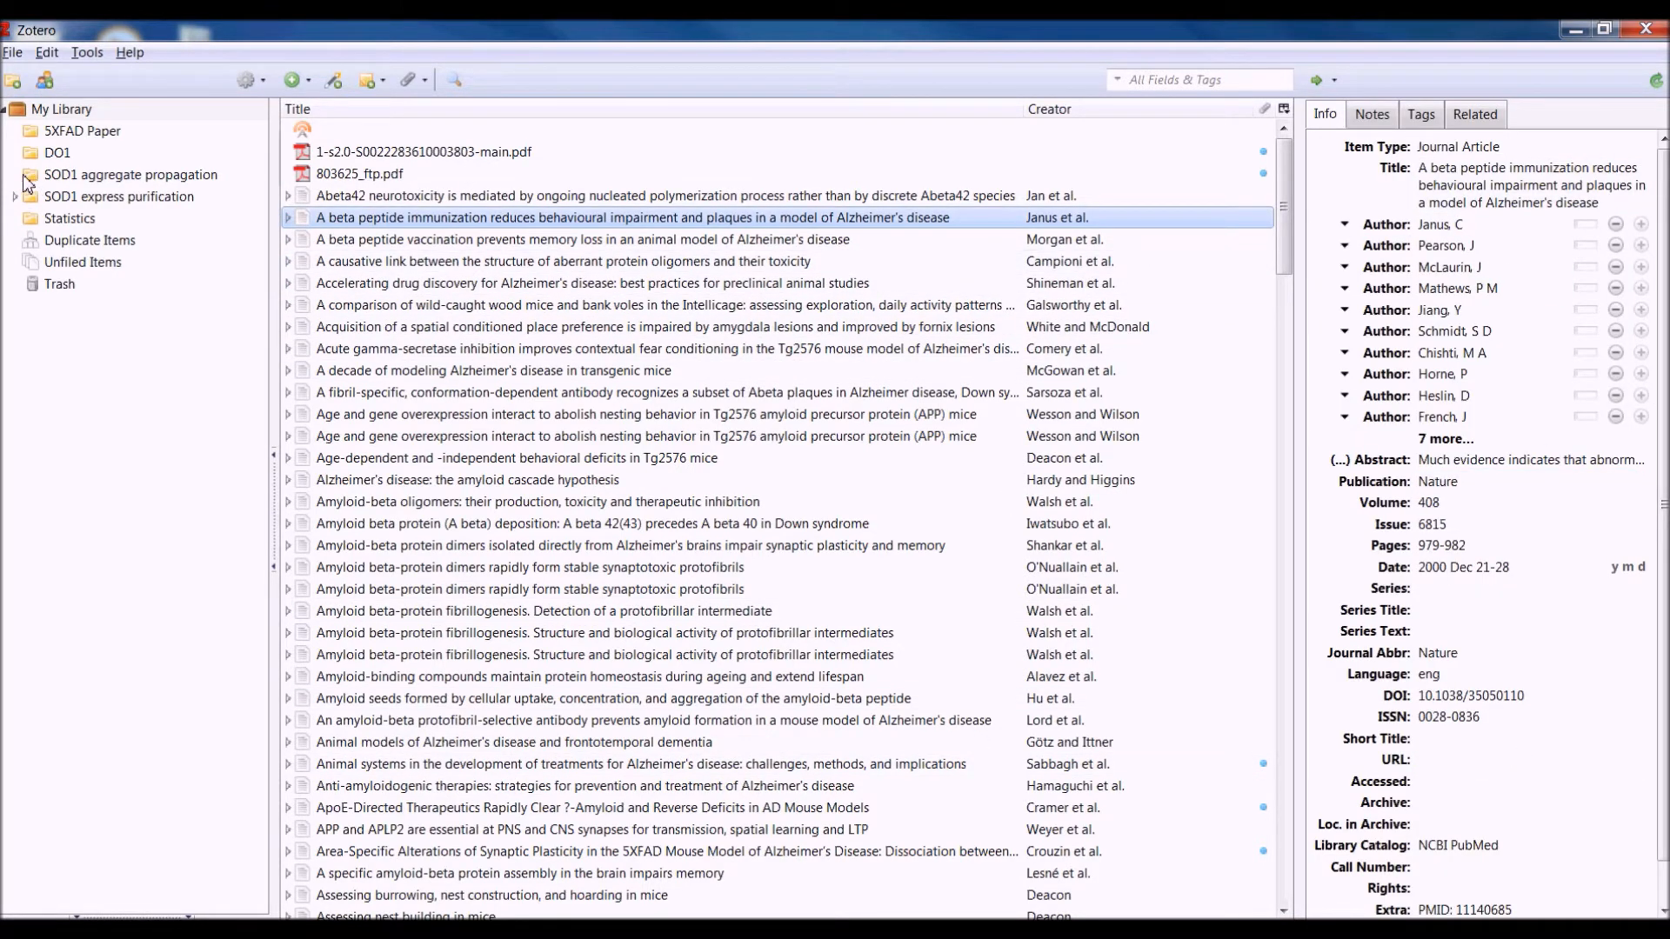
pyautogui.click(13, 81)
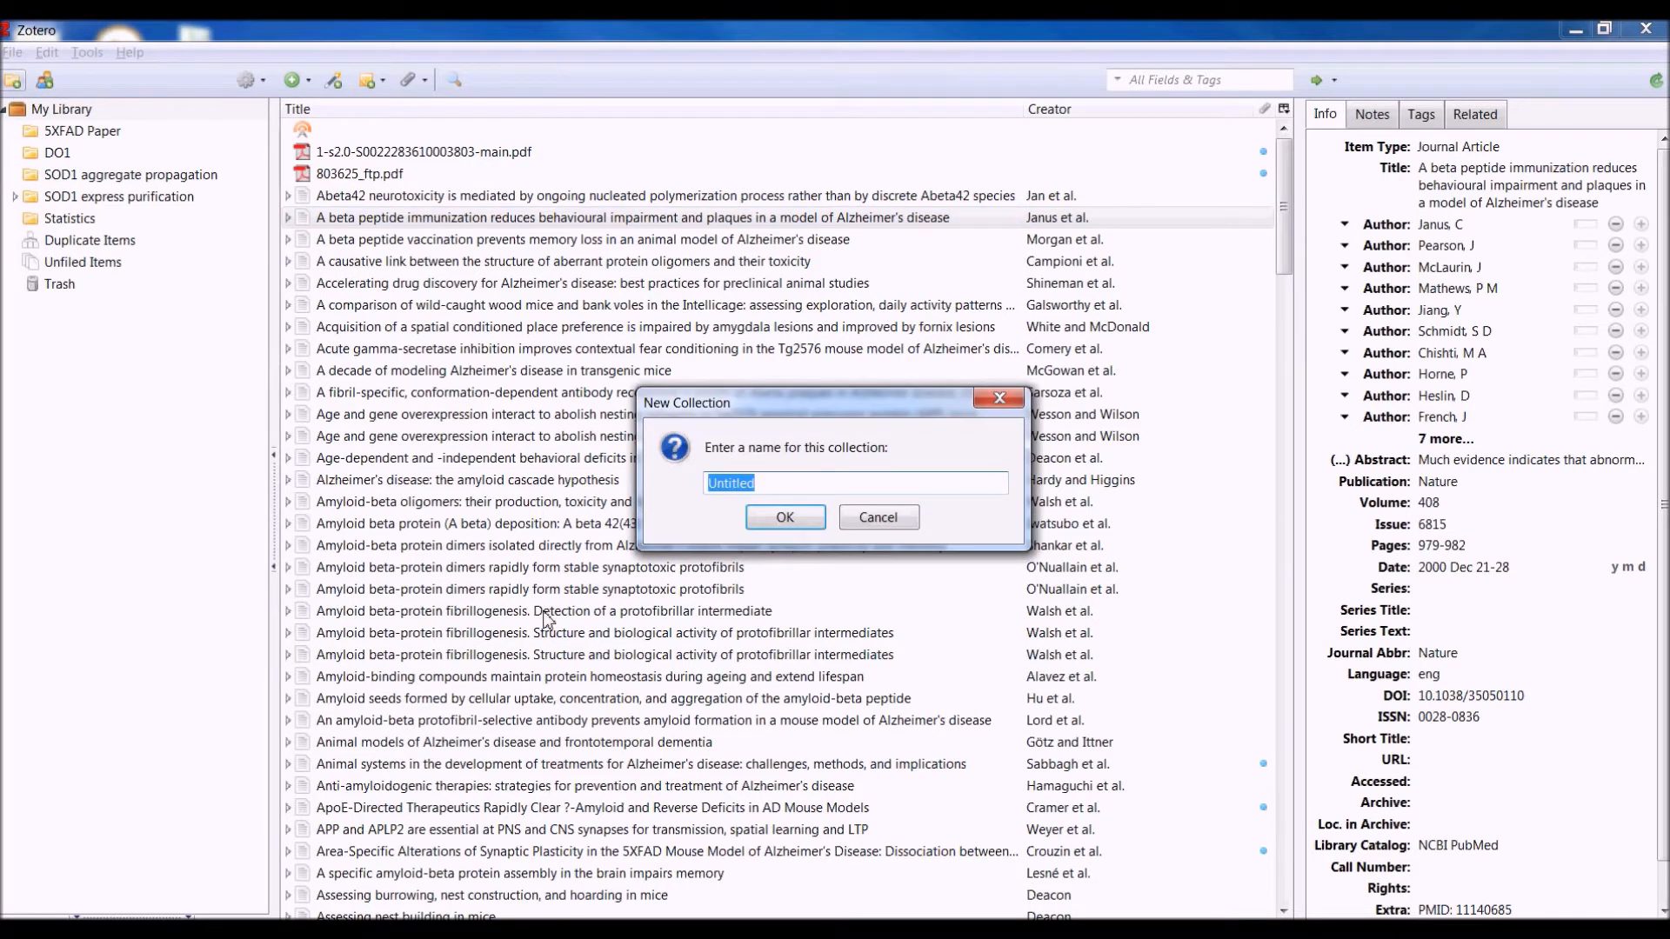
pyautogui.write('U')
pyautogui.click(999, 397)
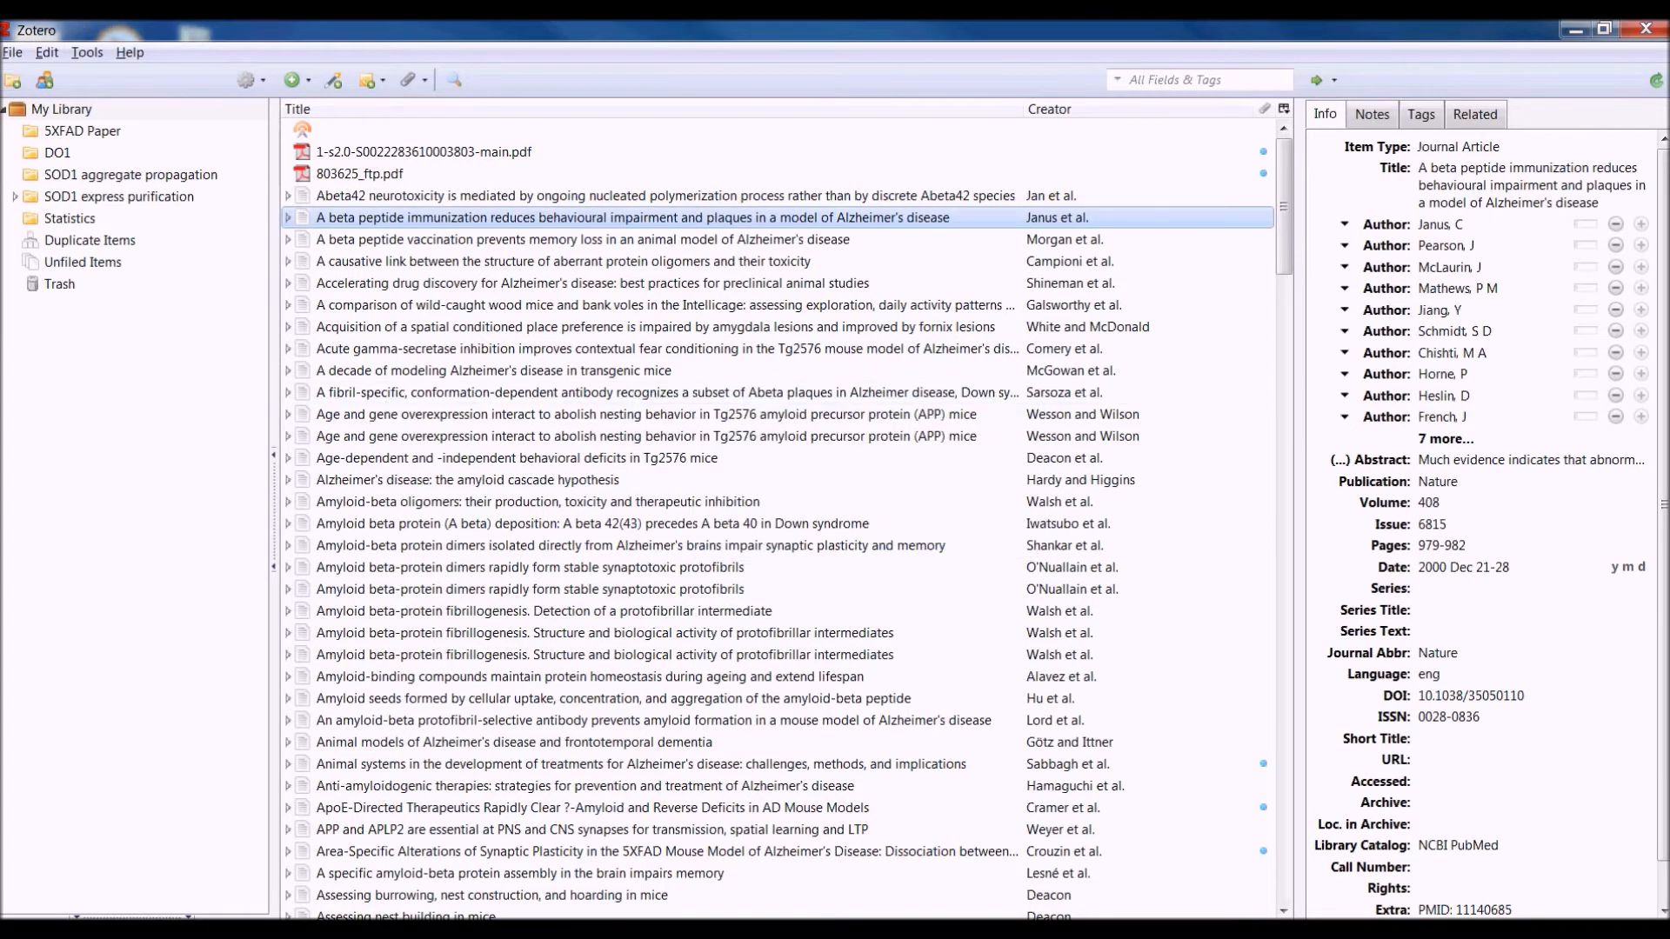
# Step: Create a new collection named UB Literature in My Library
pyautogui.click(13, 81)
pyautogui.write('UB Literature')
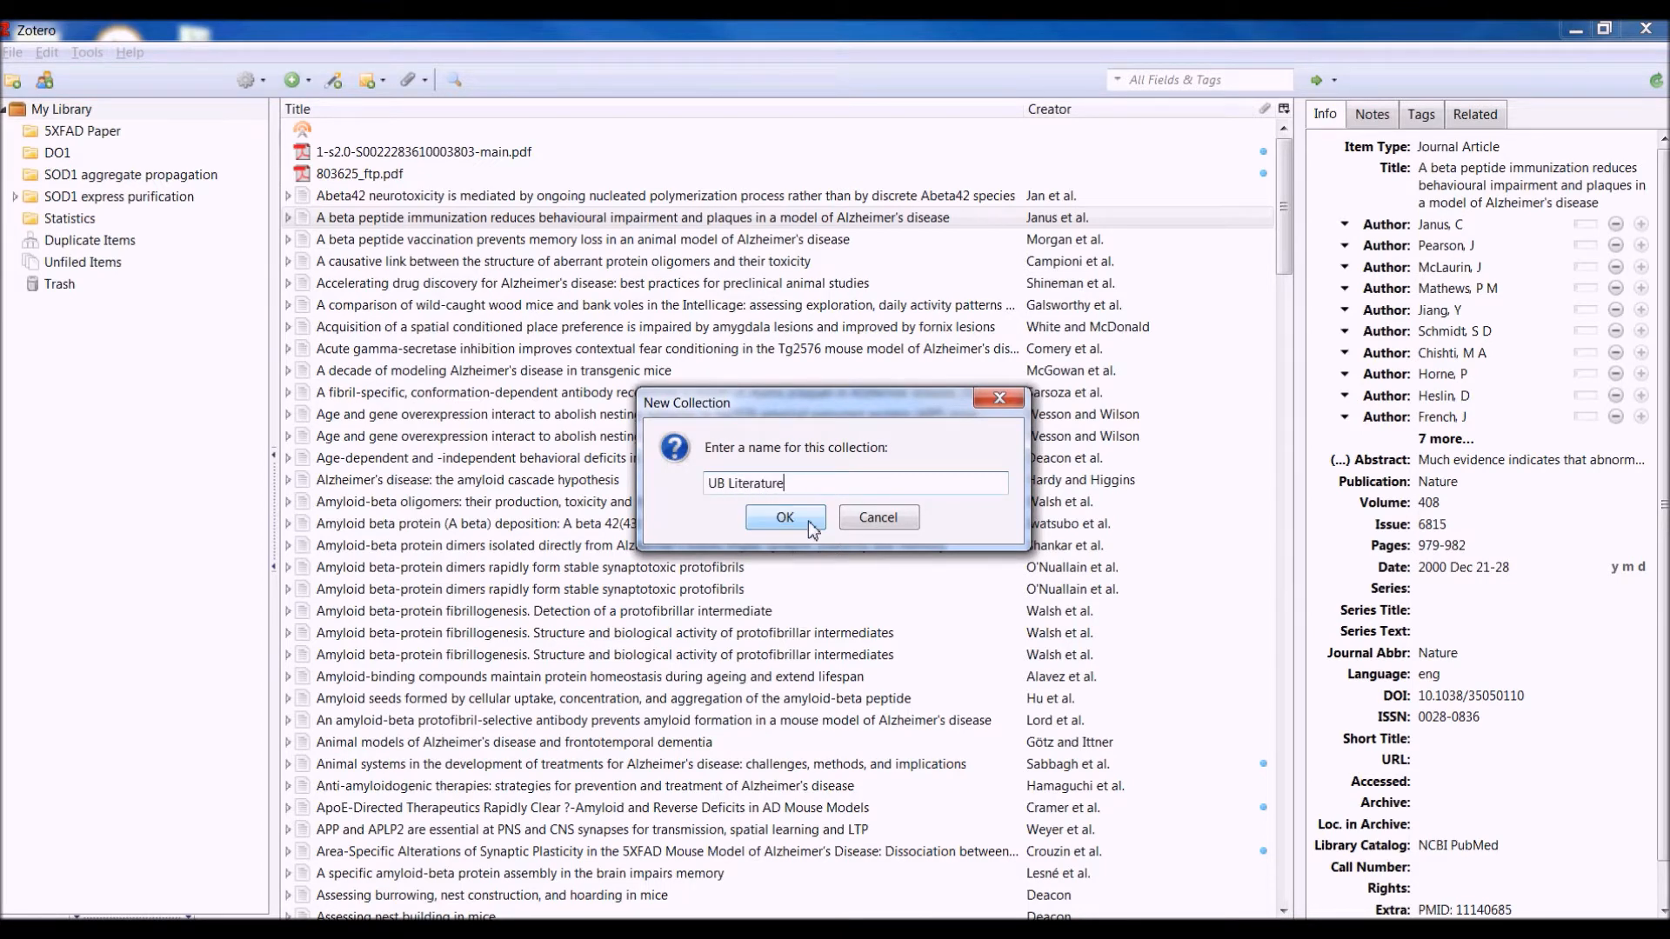
pyautogui.click(786, 519)
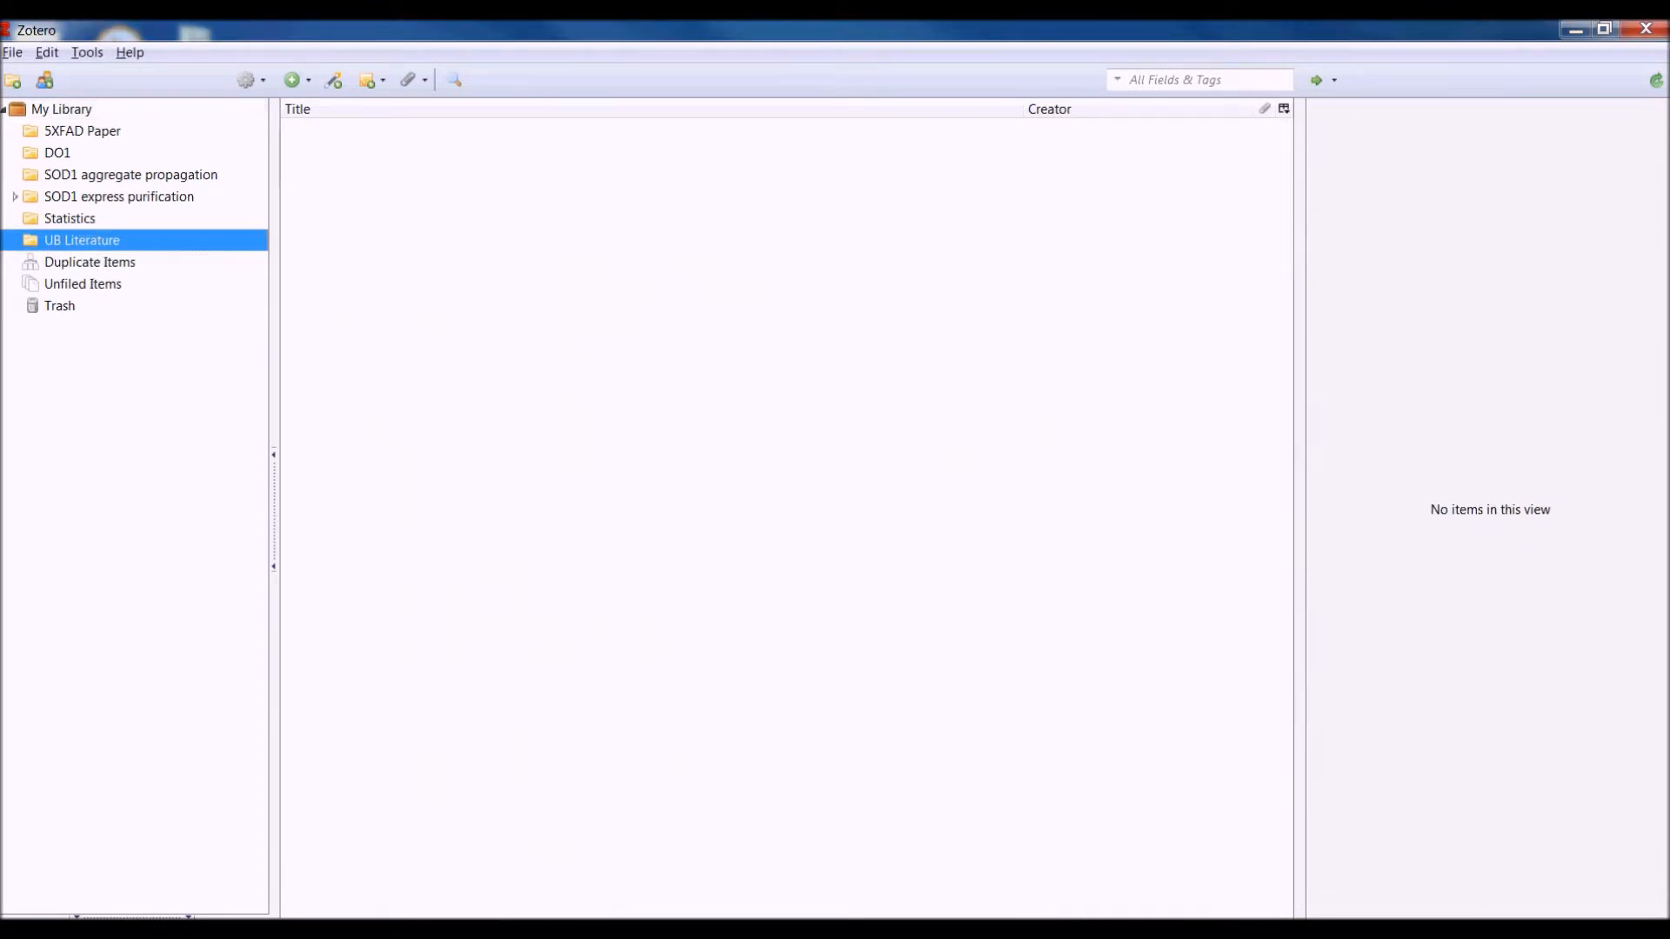
# Step: Switch to Firefox, set the NCBI search database to PubMed and search for the first author's name
pyautogui.click(217, 931)
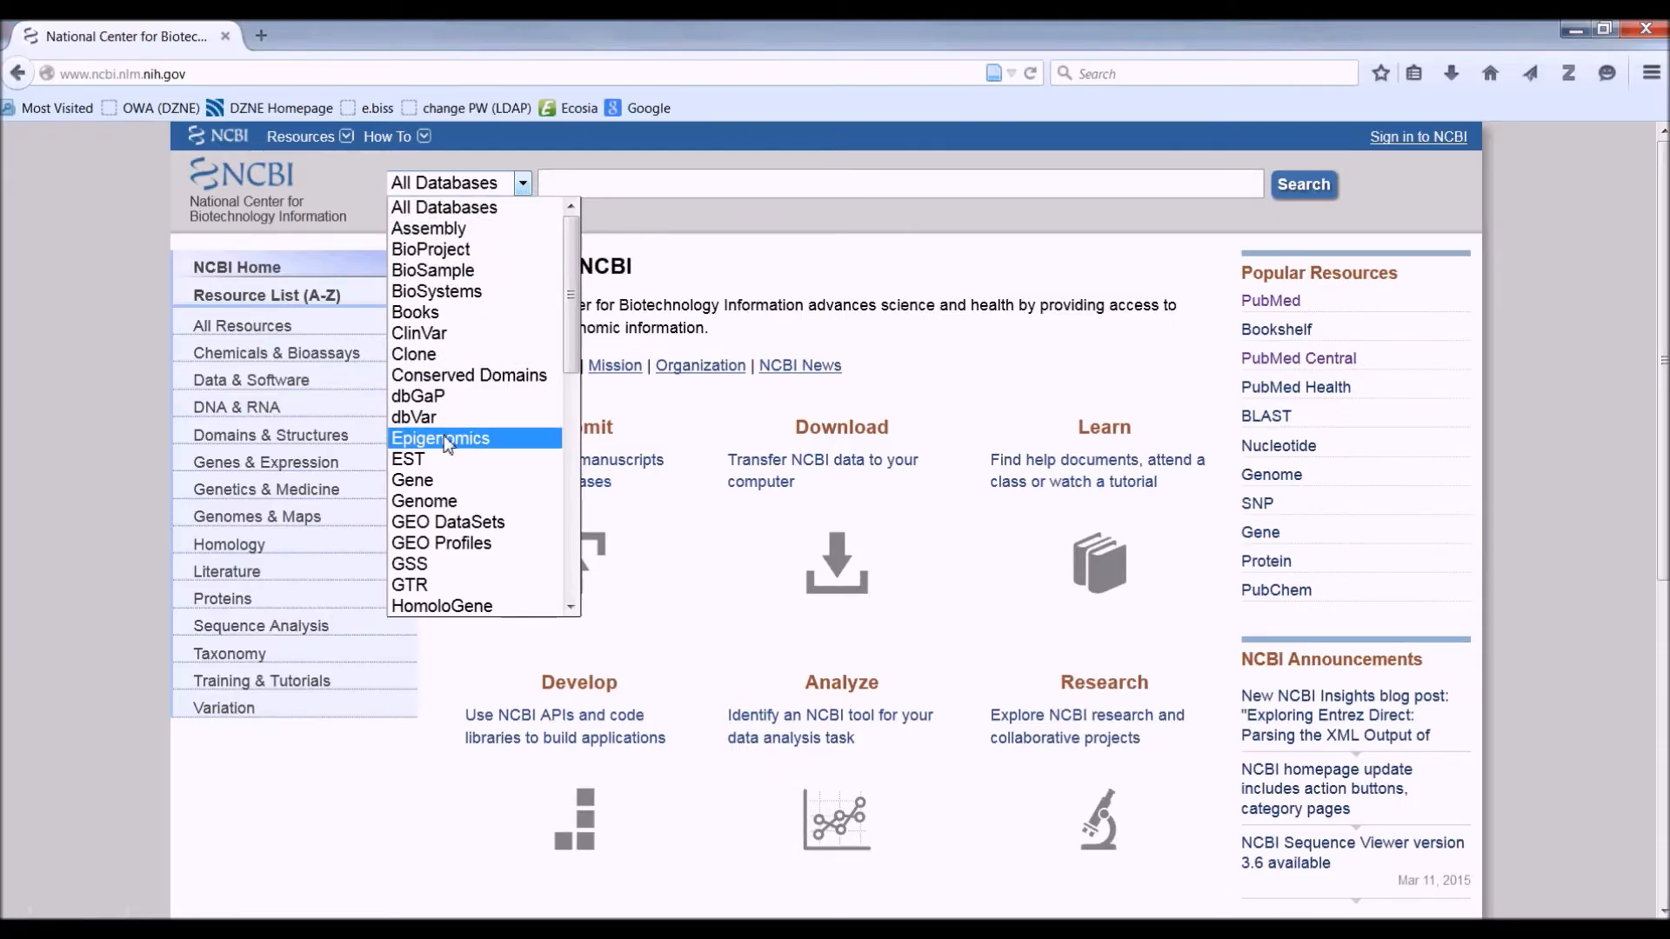
pyautogui.moveTo(570, 294); pyautogui.dragTo(575, 487)
pyautogui.click(424, 514)
pyautogui.click(561, 180)
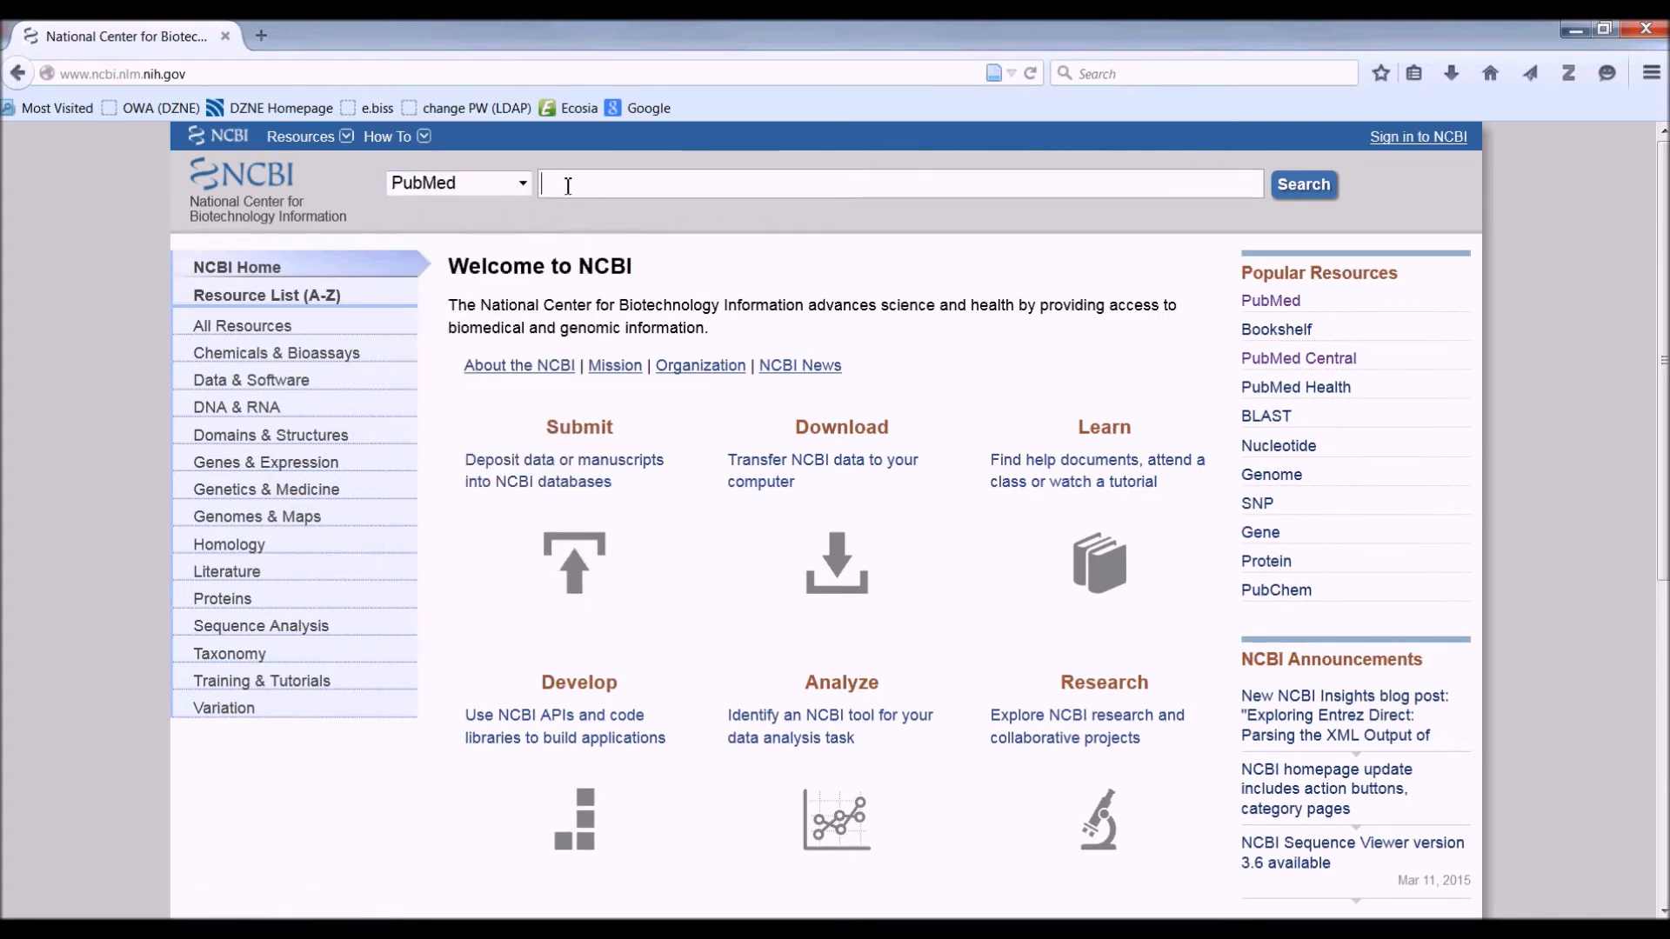
pyautogui.write('warji s')
pyautogui.press('Return')
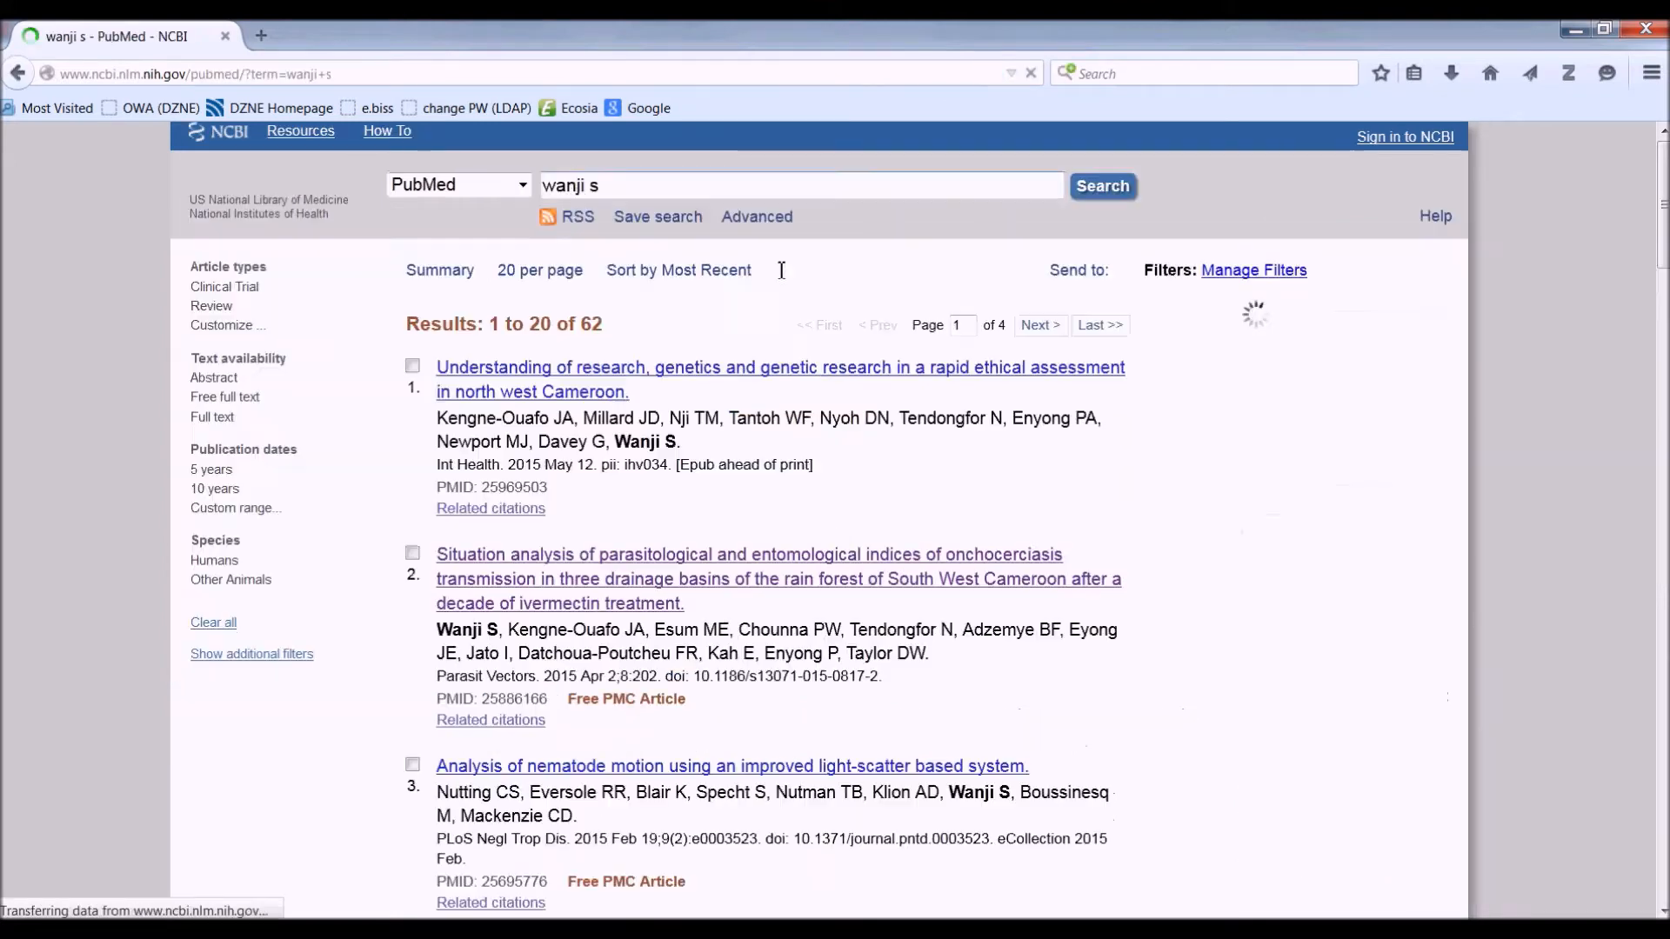
# Step: Open the 2015 situation analysis article on onchocerciasis transmission in South West Cameroon and save it to Zotero's UB Literature collection
pyautogui.click(506, 581)
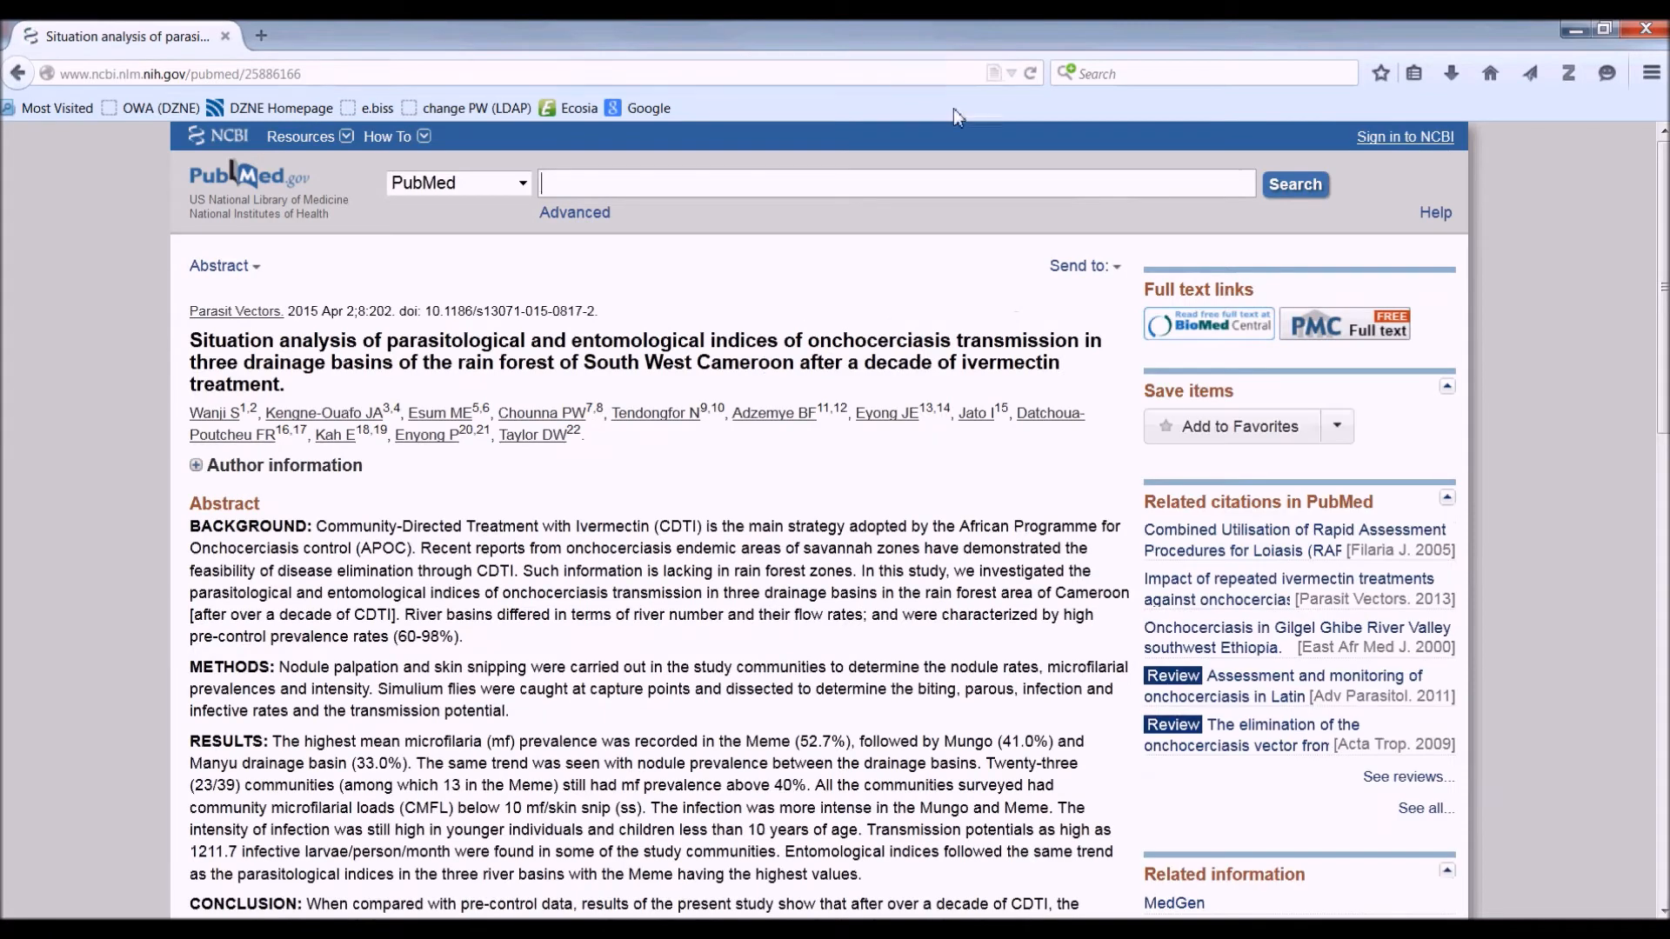
pyautogui.click(995, 75)
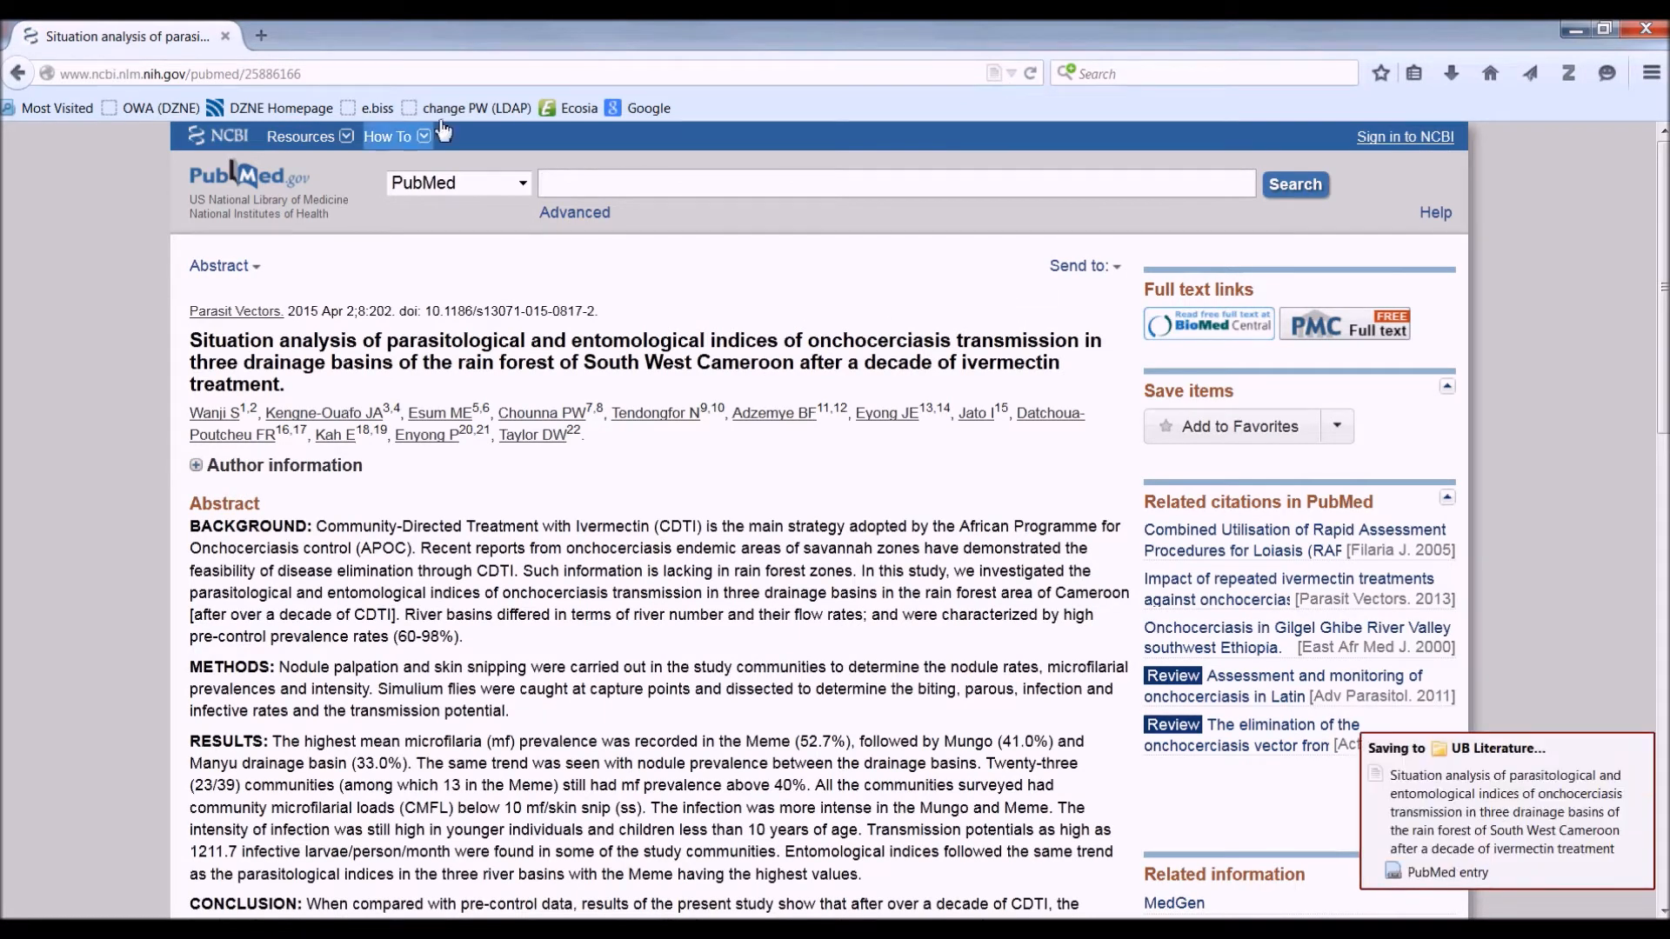
# Step: Search PubMed for a second author, open the article "Repurposing auranofin as a lead candidate" and save it to UB Literature
pyautogui.write('cho-ngwa f')
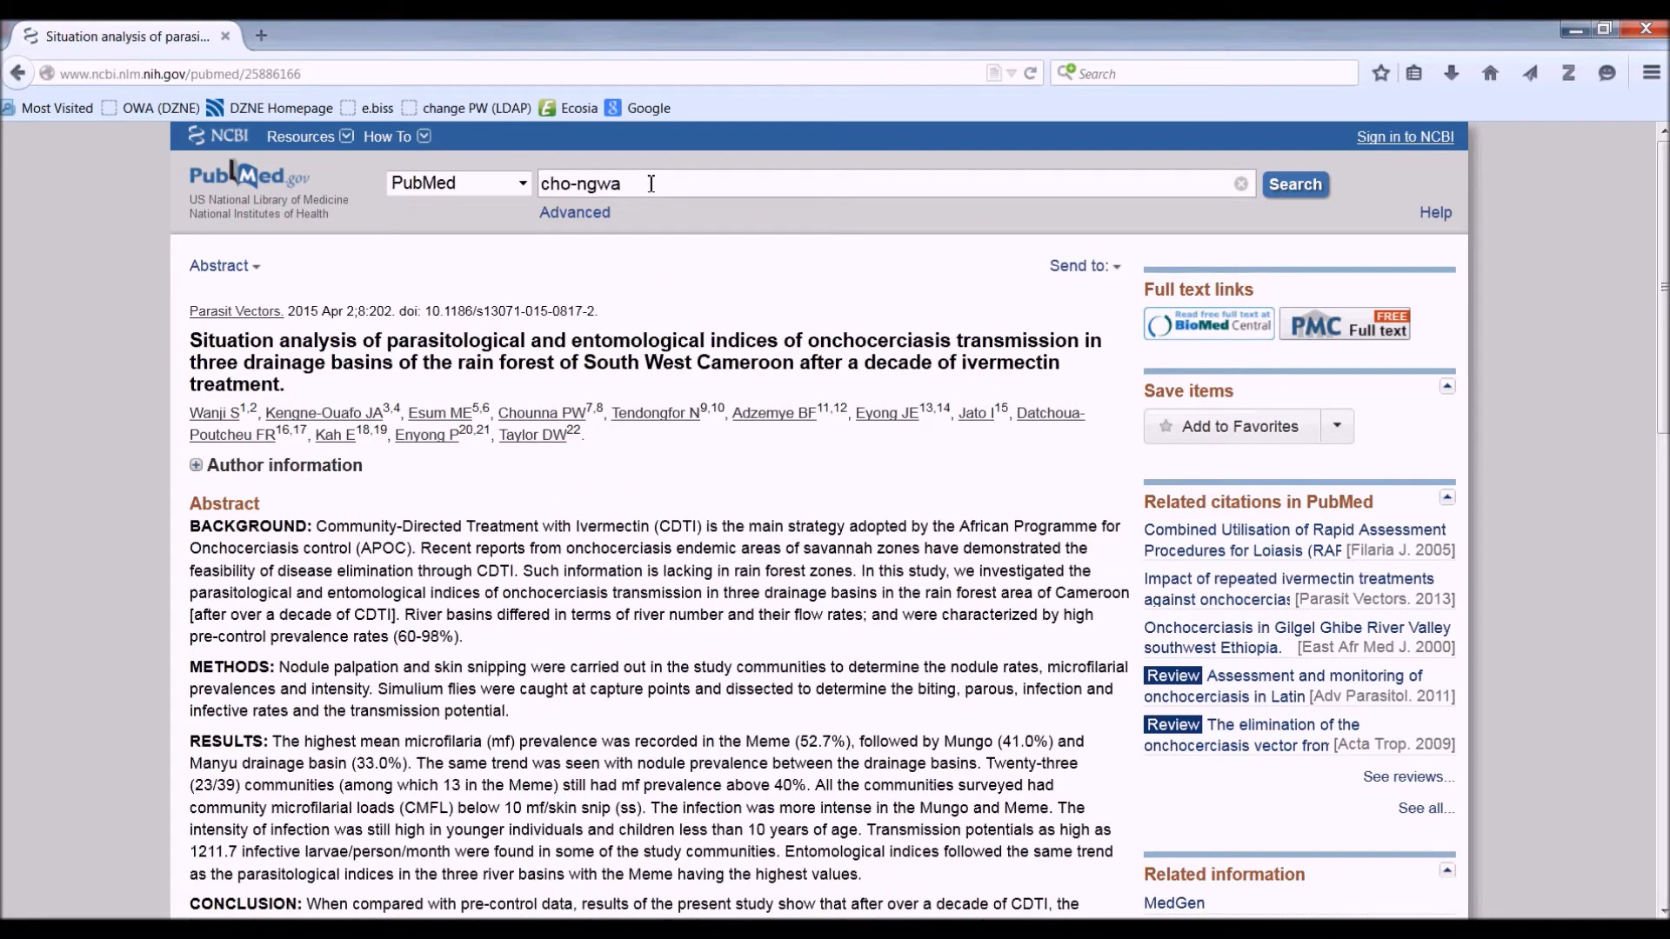
pyautogui.click(699, 365)
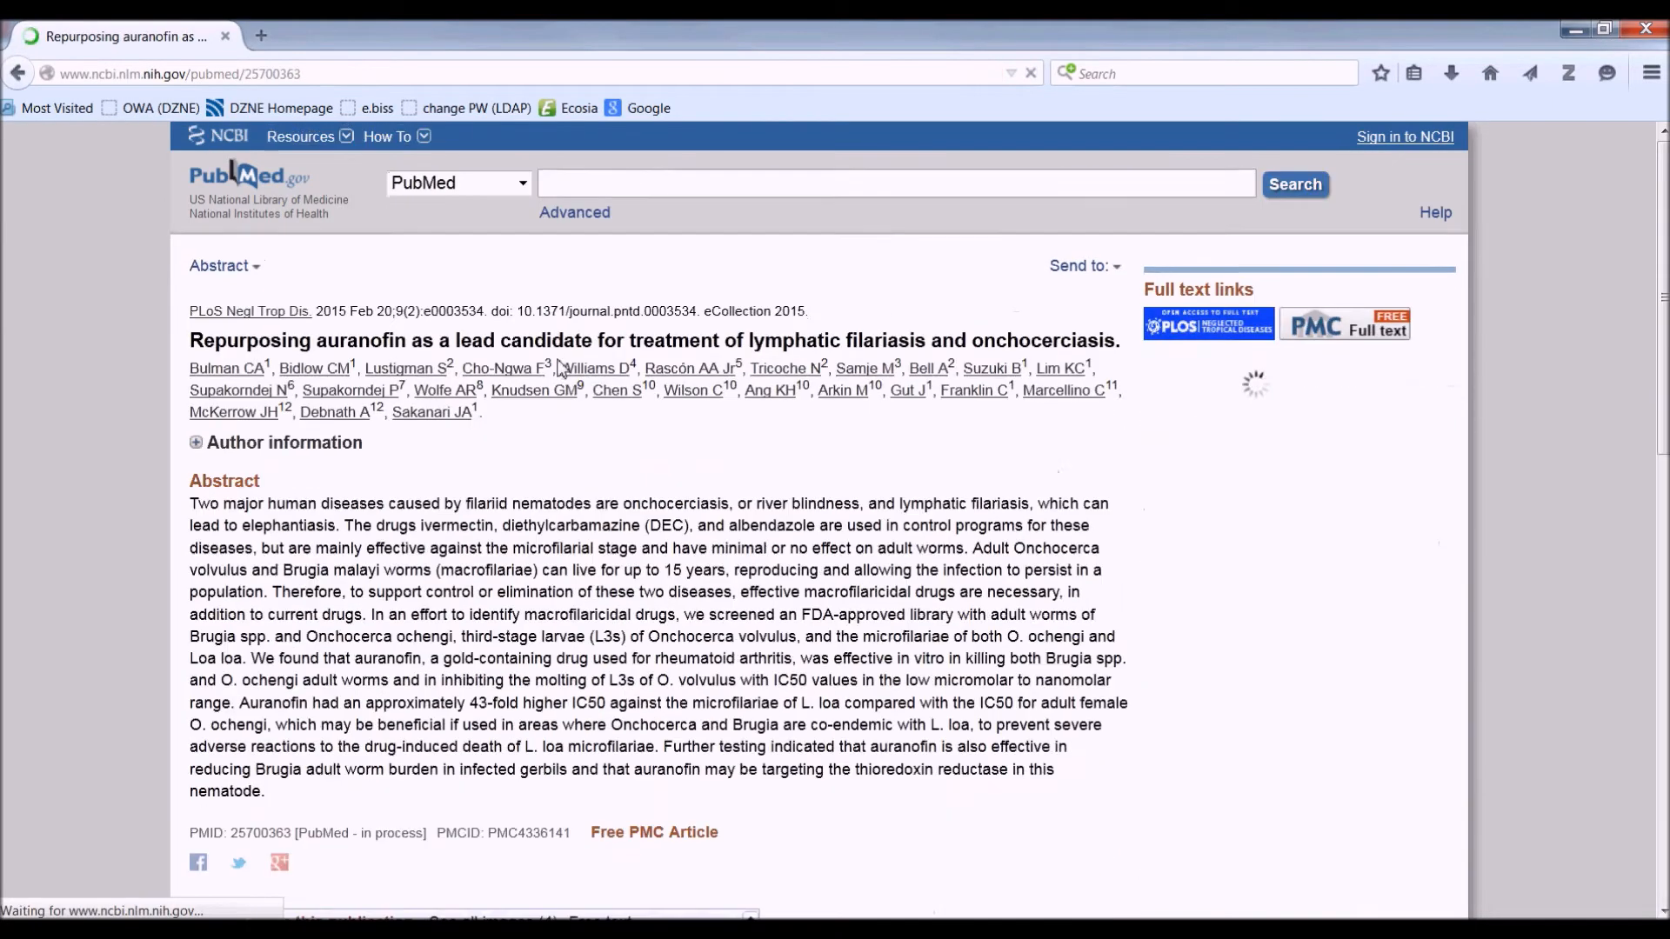
pyautogui.click(994, 75)
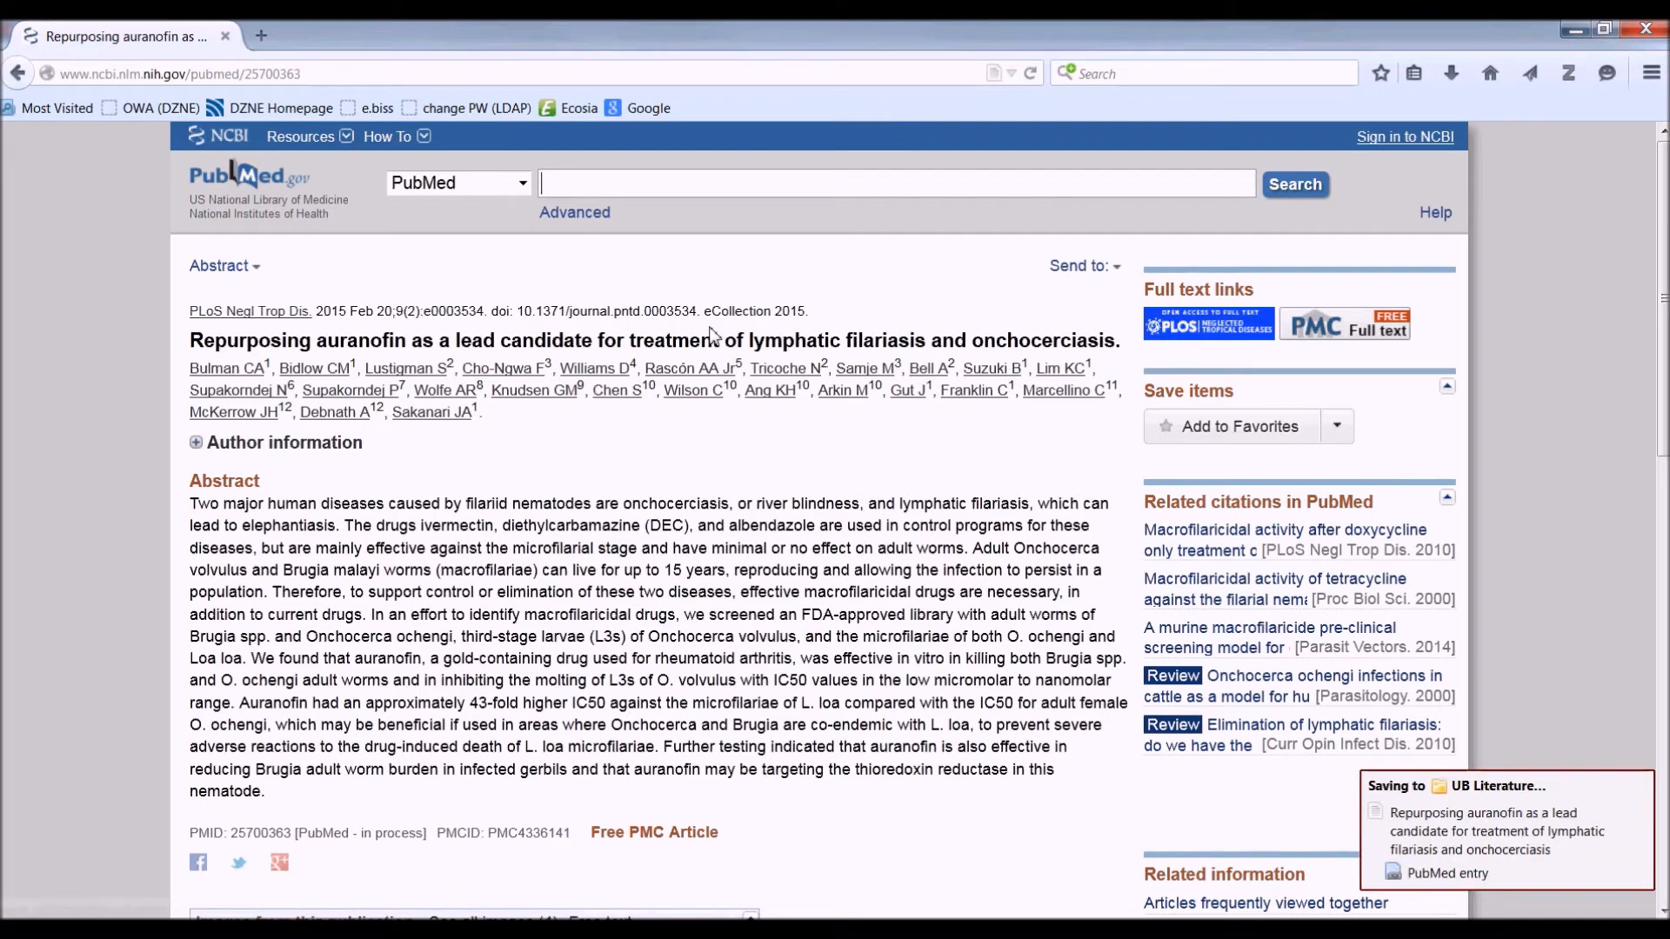
# Step: Search PubMed for a third author, open the article on RNA-binding protein XSeb4R and maternal Sox3, and save it to Zotero
pyautogui.write('ghogomu s')
pyautogui.press('Return')
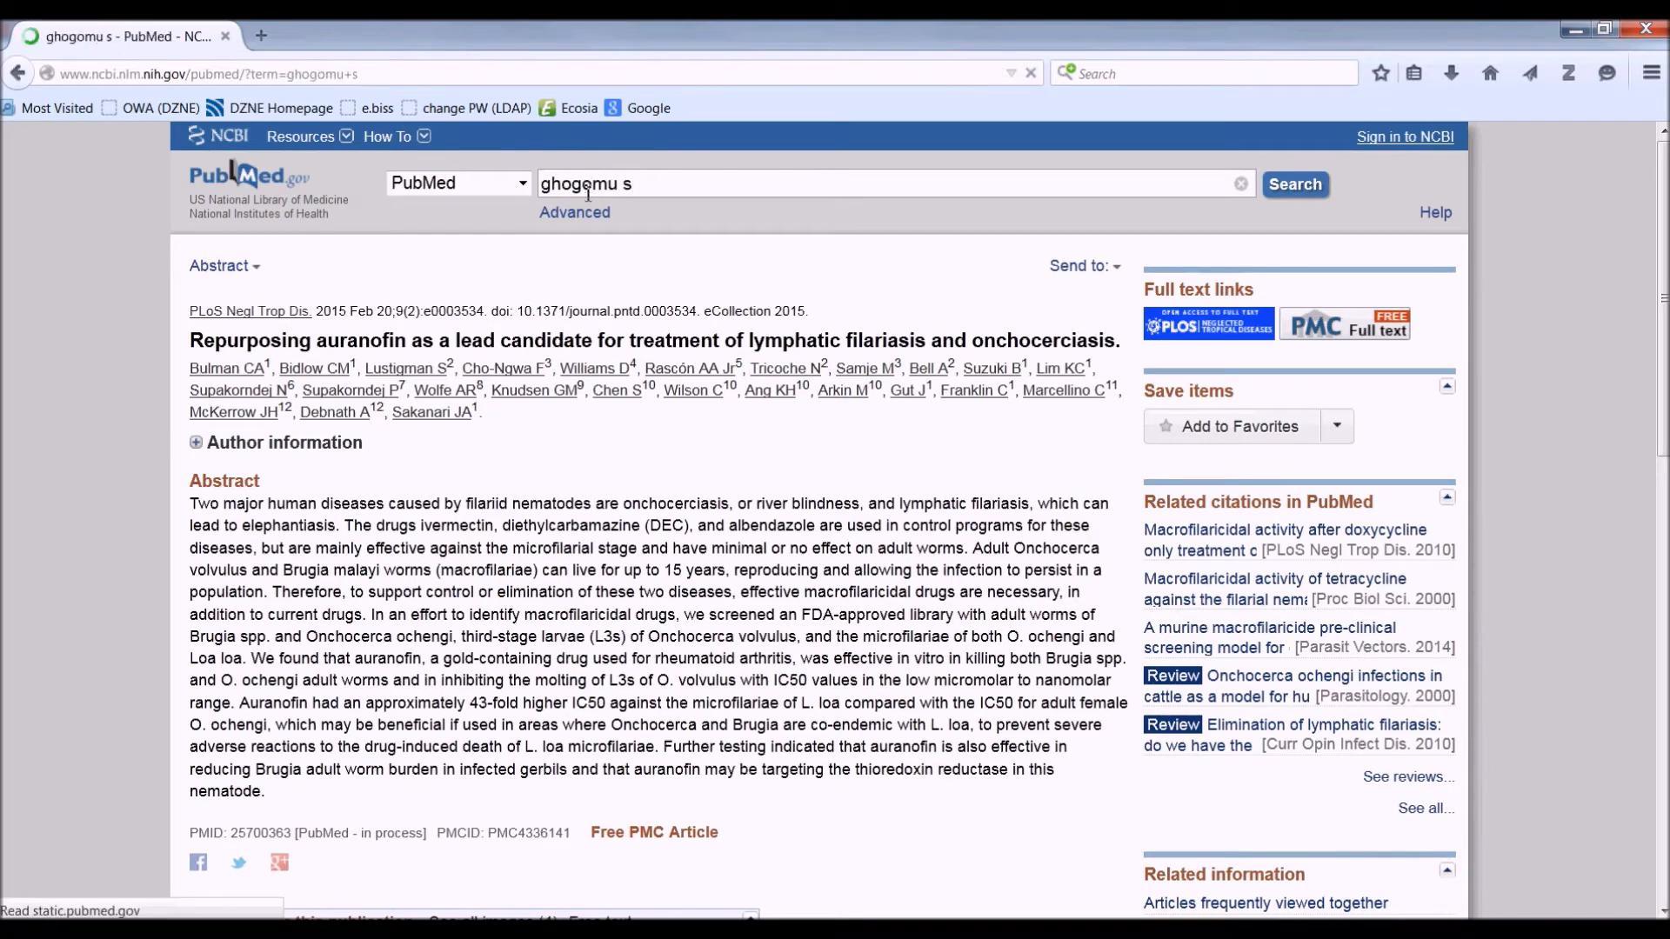
pyautogui.click(543, 389)
pyautogui.click(994, 75)
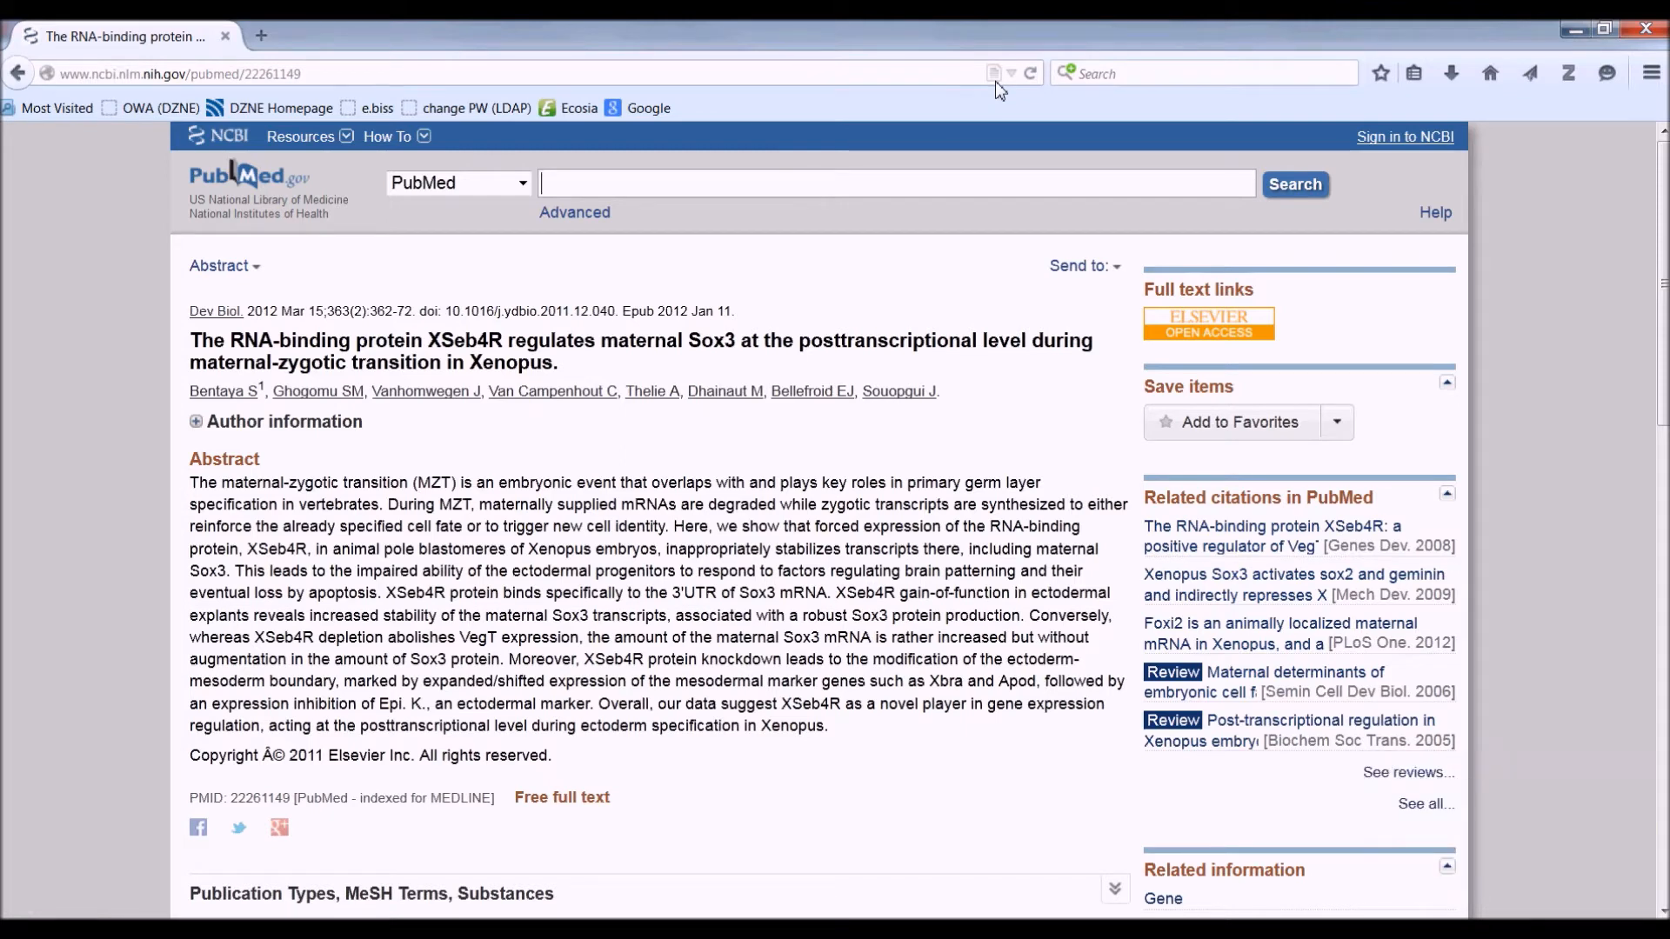
# Step: Search the web for "biochemistry Lehninger", open the Amazon page for Lehninger Principles of Biochemistry and save the book to UB Literature
pyautogui.click(1143, 71)
pyautogui.write('bioch')
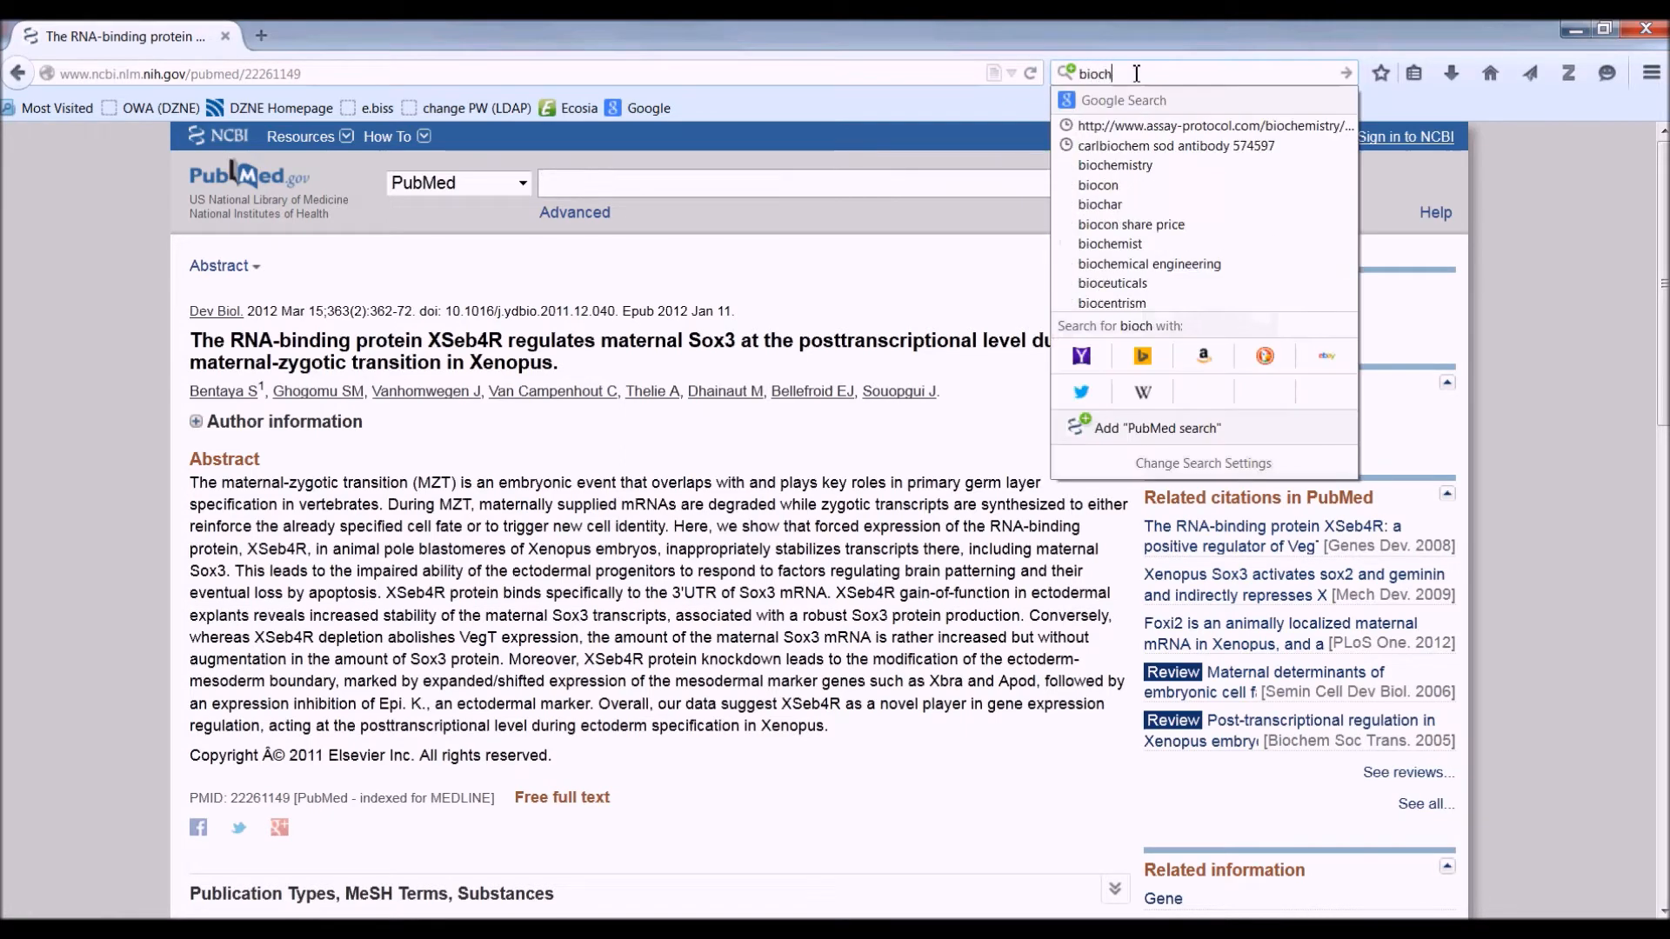
pyautogui.write('emistry ')
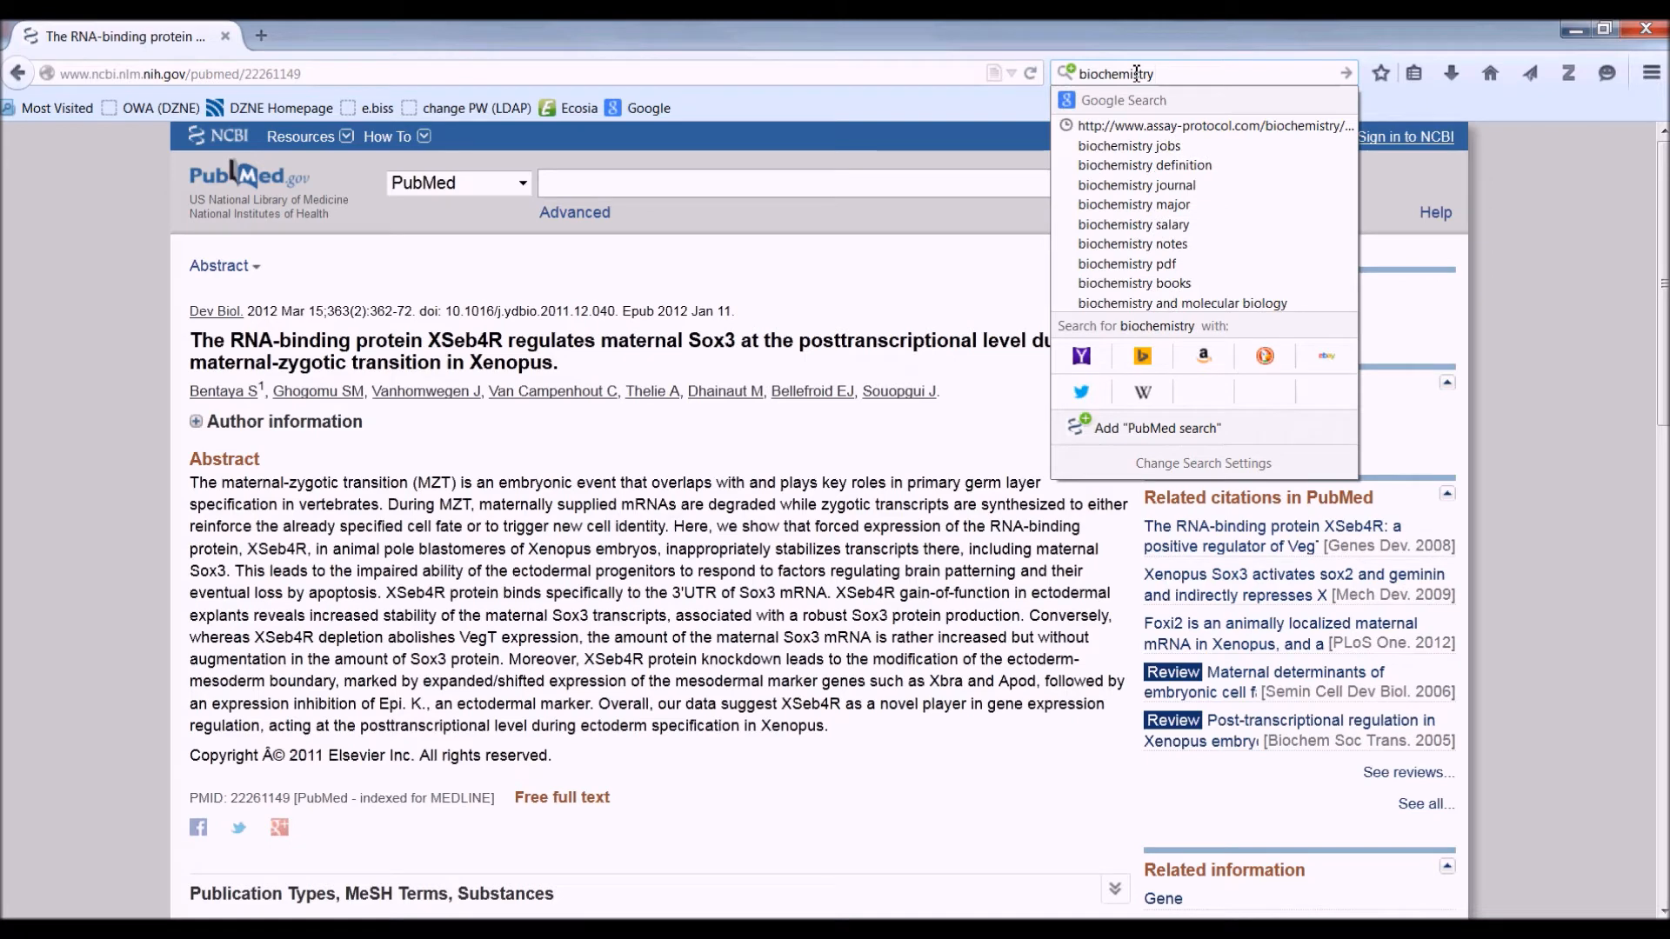
pyautogui.write('Lehninger')
pyautogui.press('Return')
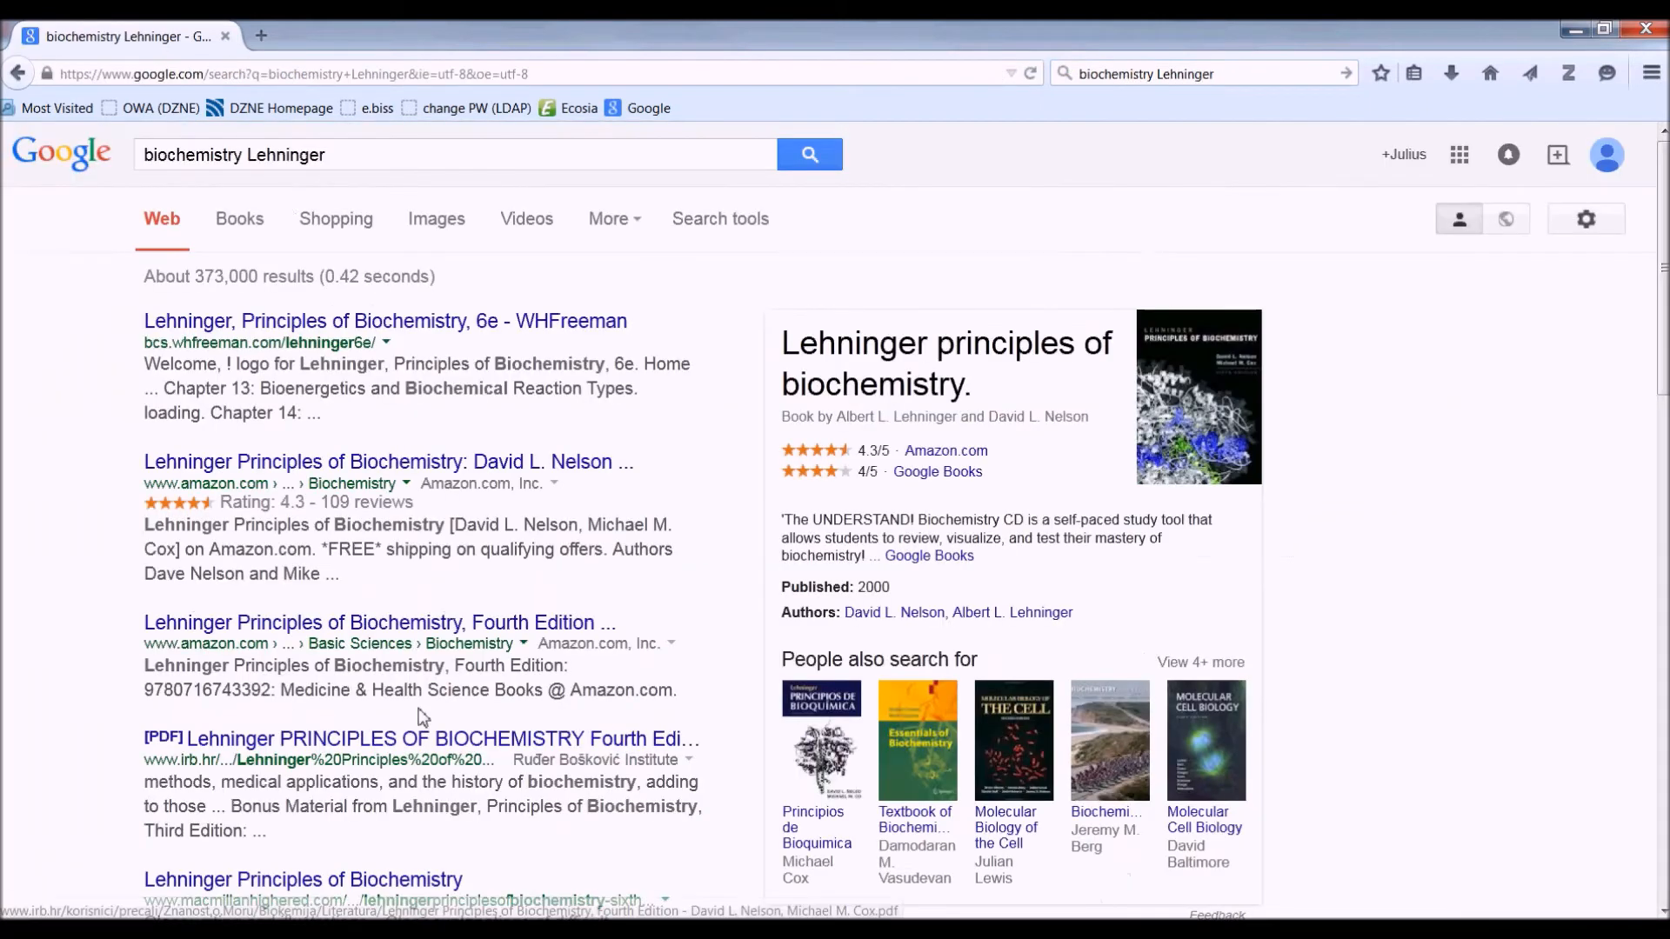
pyautogui.click(195, 474)
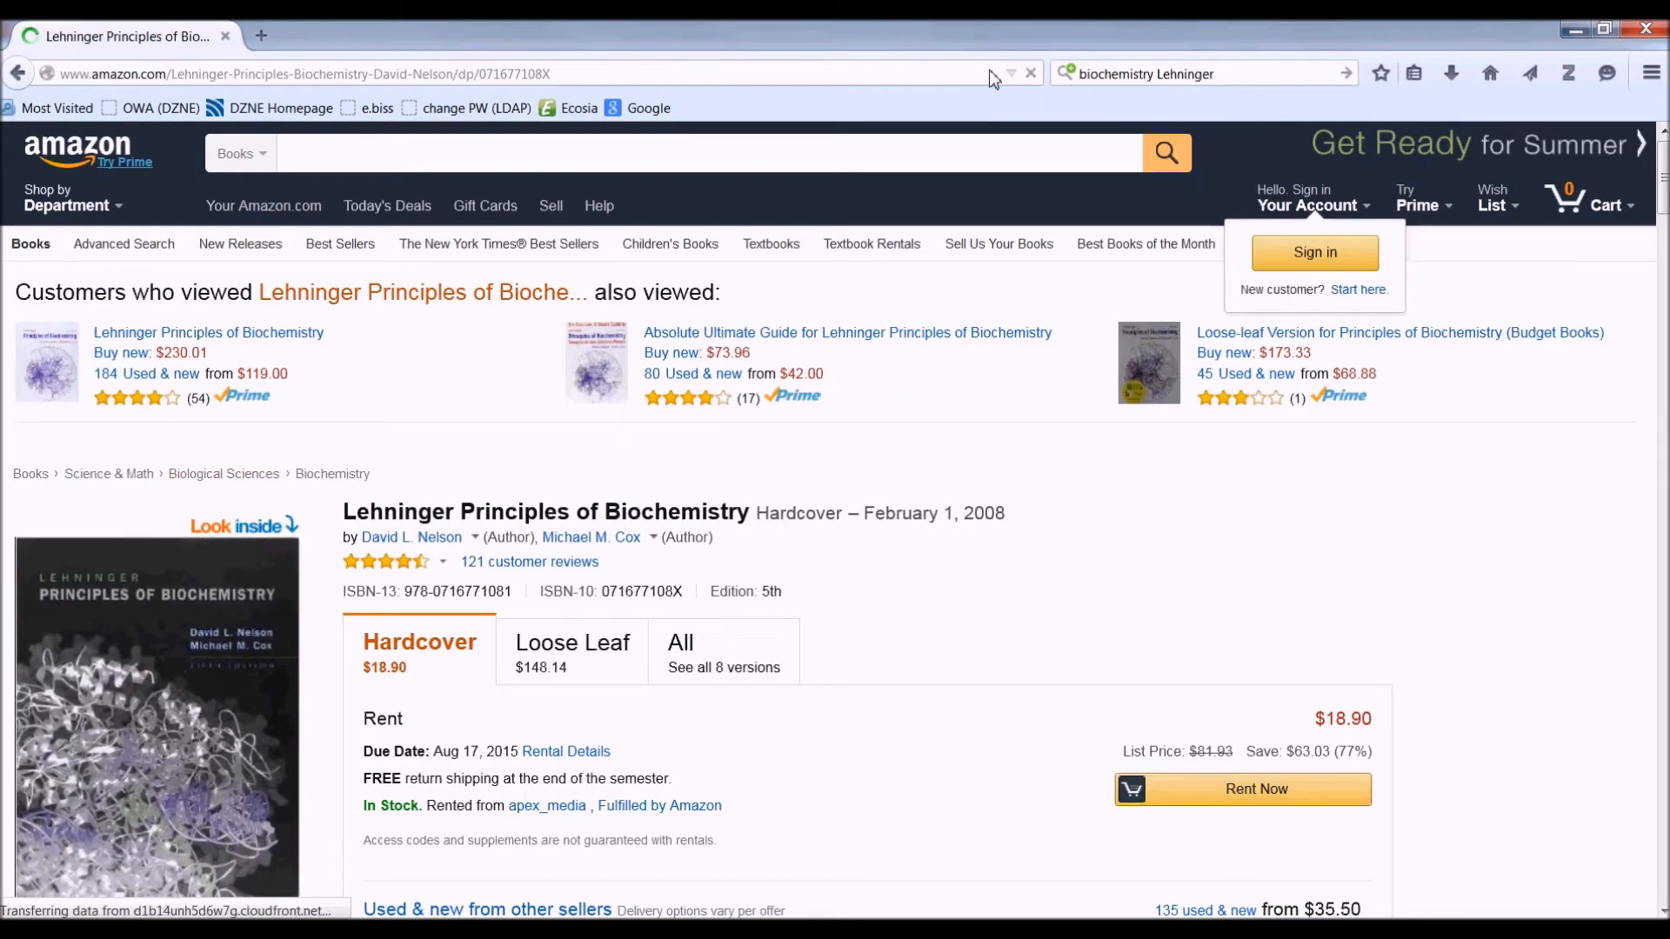
pyautogui.click(990, 77)
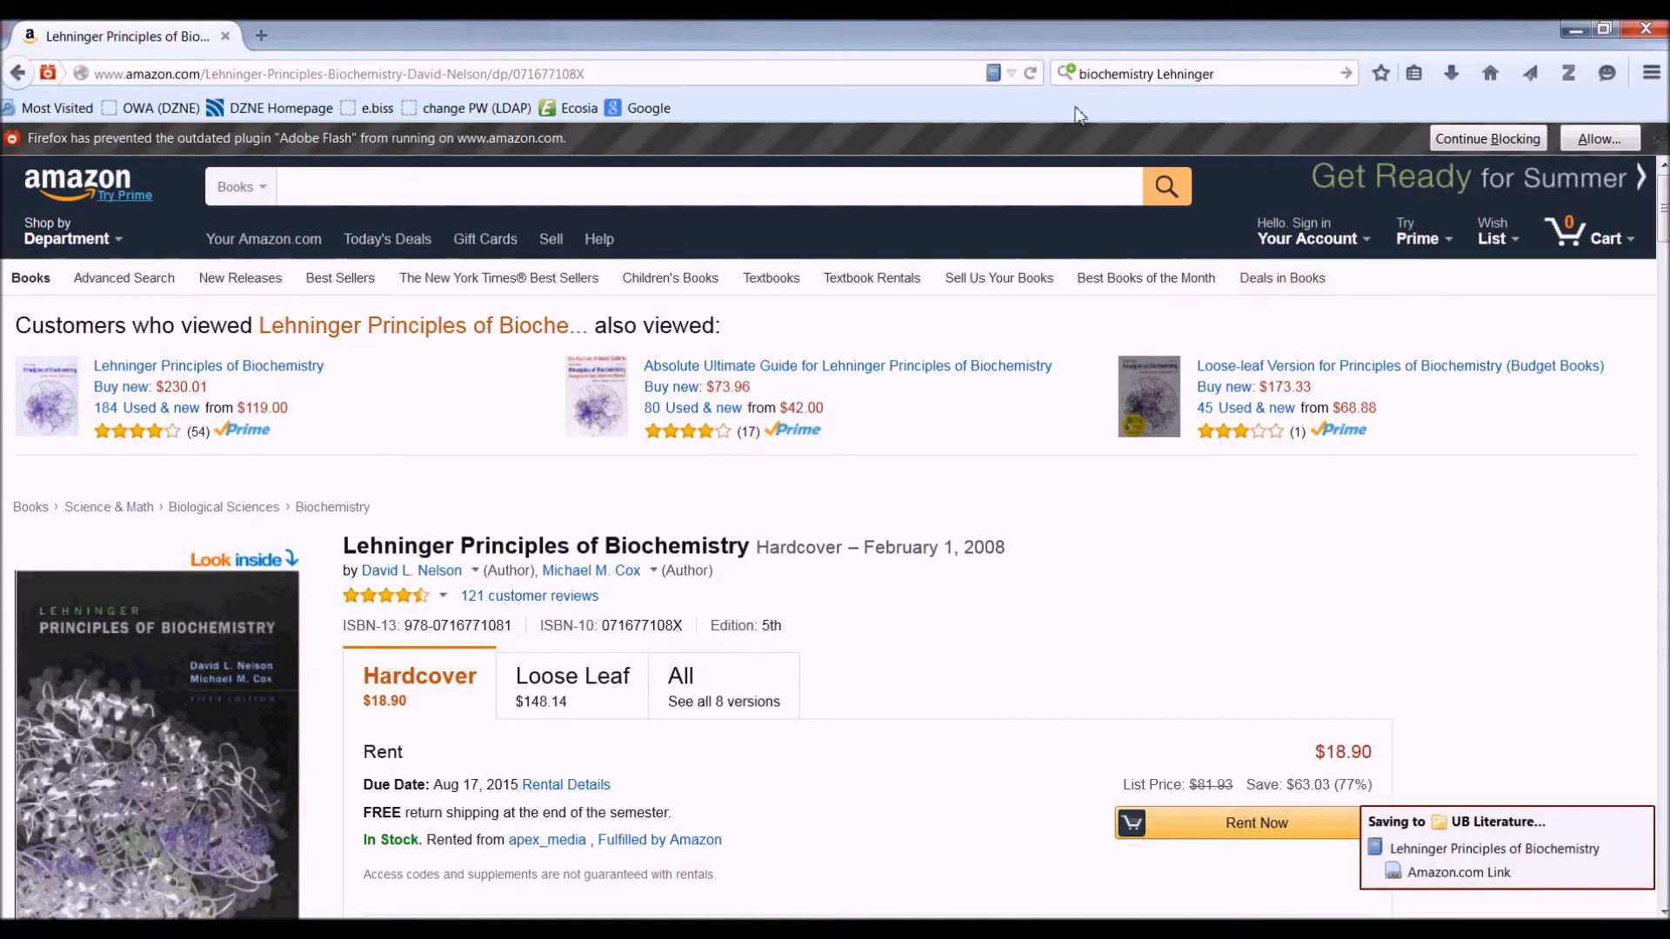
# Step: Search the web for a thesis by its author's name, open the dissertation on Acanthocheilonema viteae chitinase and save it to UB Literature
pyautogui.click(1212, 74)
pyautogui.write('theis')
pyautogui.press('BackSpace')
pyautogui.press('BackSpace')
pyautogui.press('BackSpace')
pyautogui.write('sis')
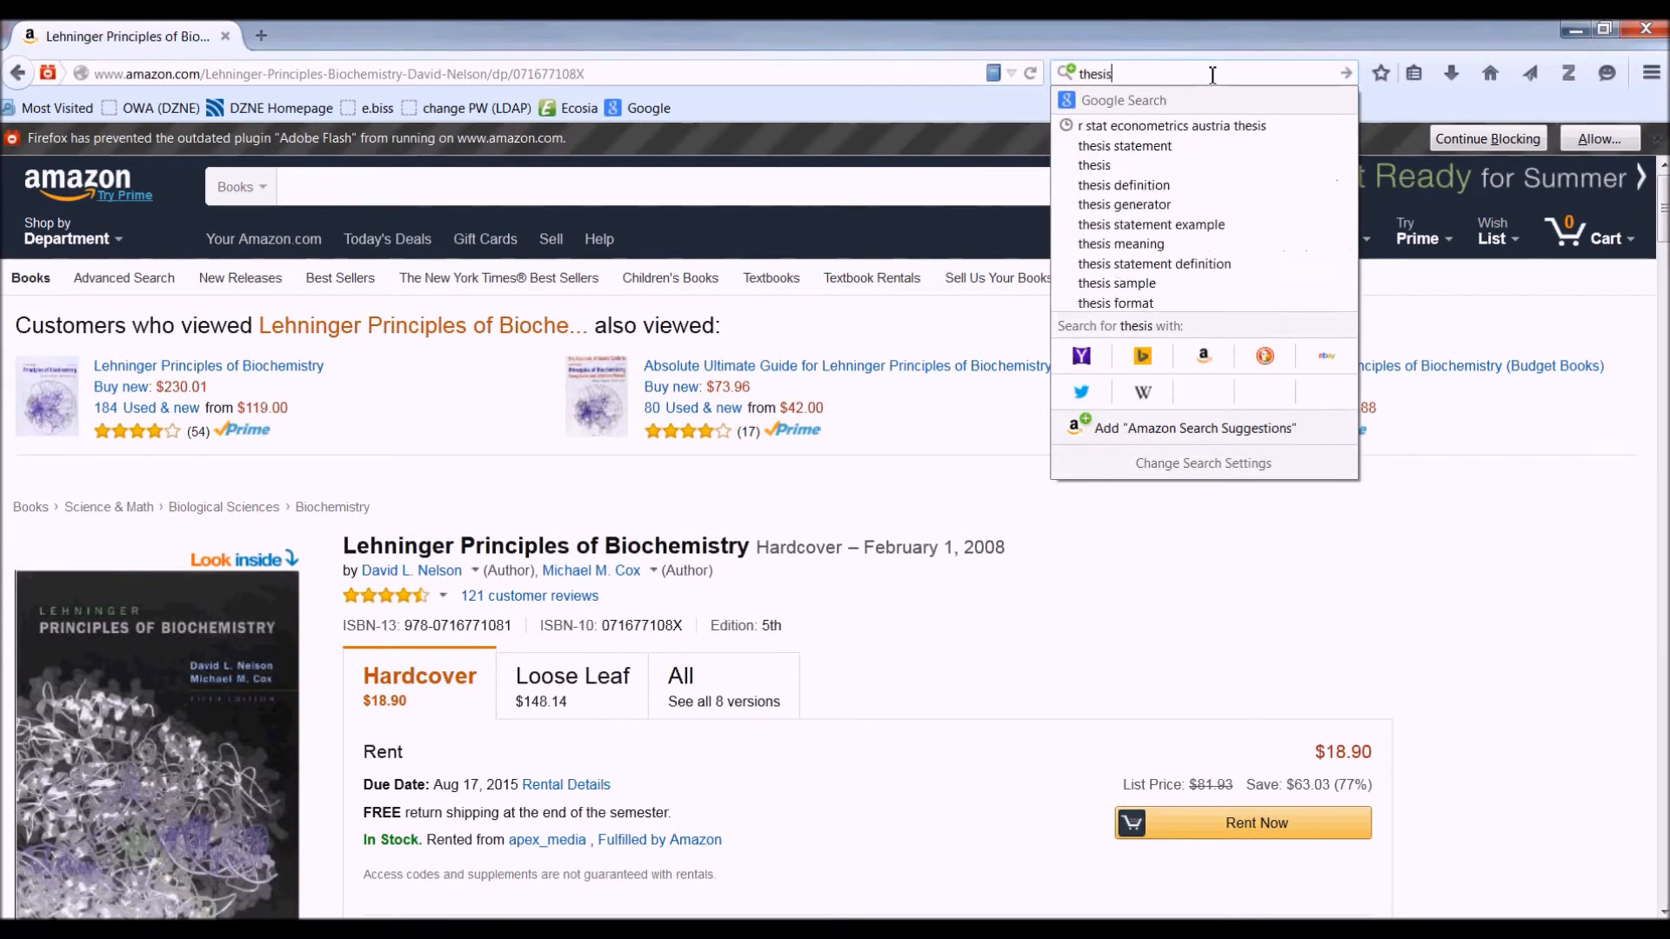
pyautogui.write(' babila ju')
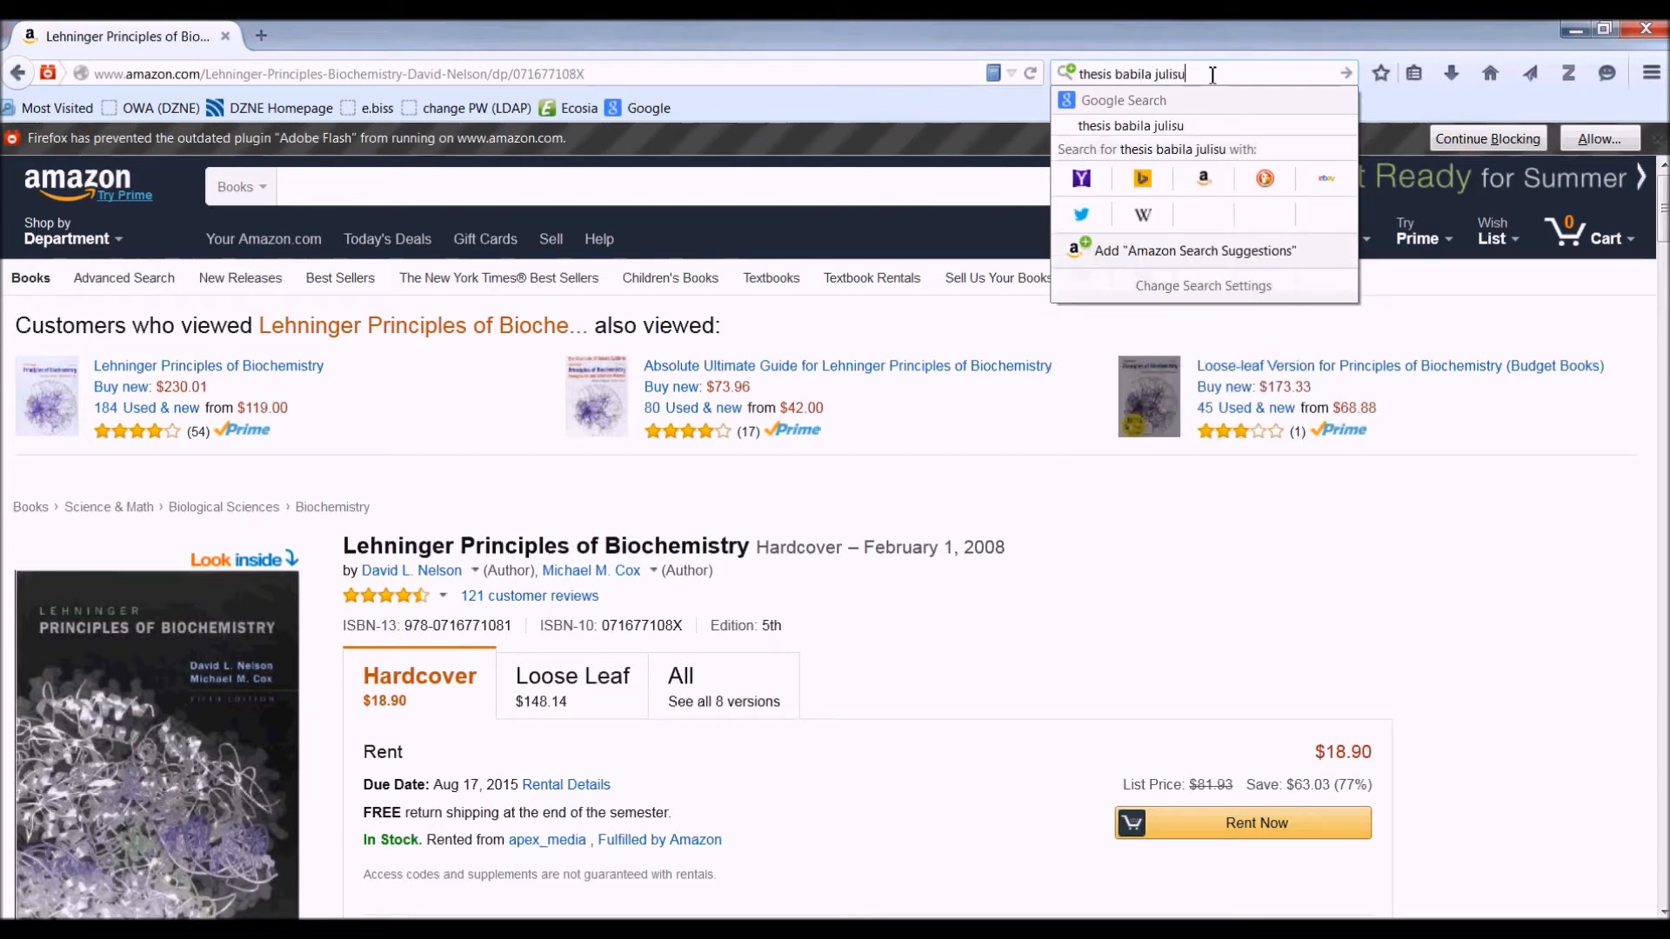
pyautogui.write('lius tachu')
pyautogui.press('Return')
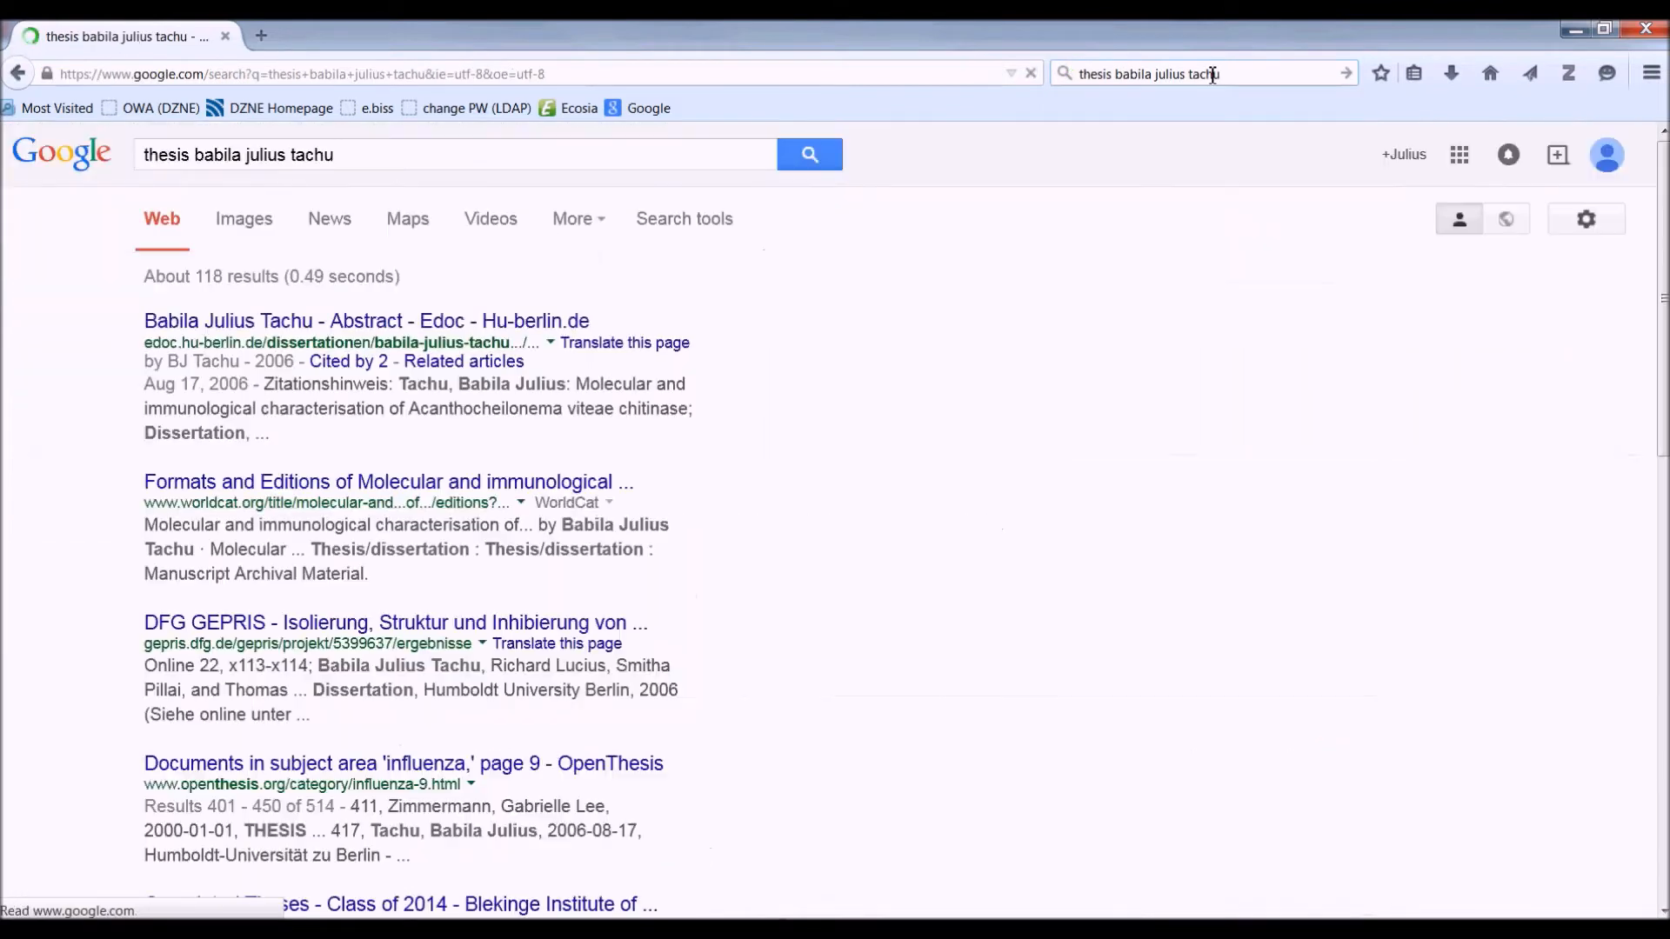
pyautogui.click(220, 334)
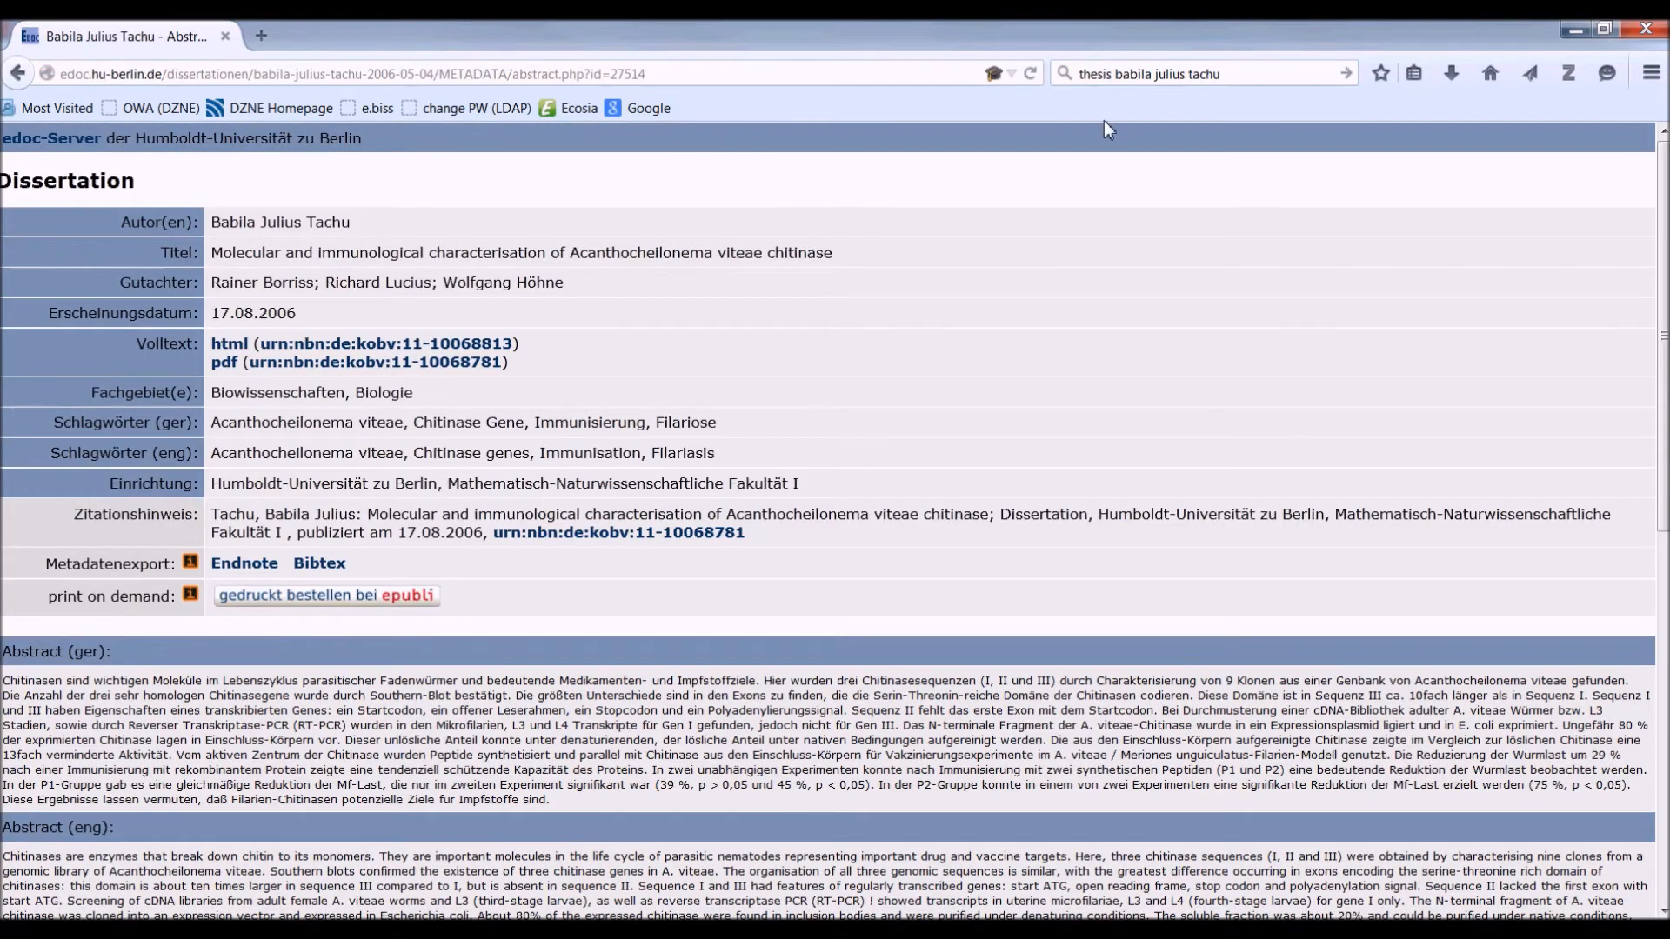
pyautogui.click(993, 73)
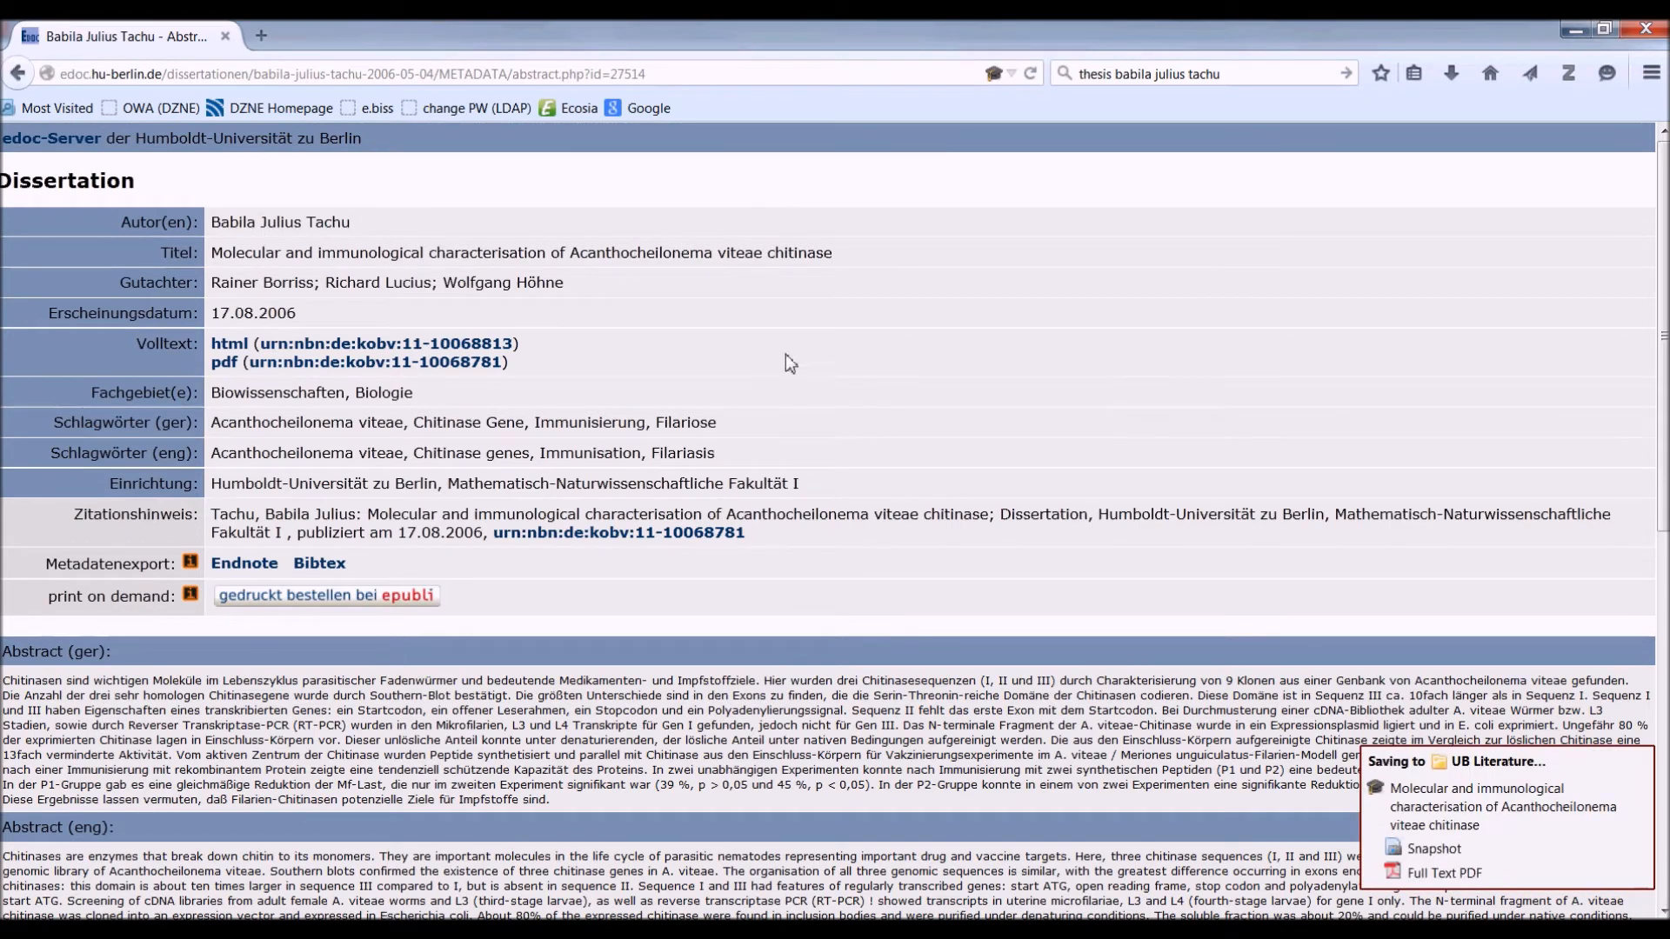
# Step: Switch to Word and write an introductory paragraph under "Procedure" about using Zotero, ending with "We can insert a reference for them like this"
pyautogui.click(1574, 32)
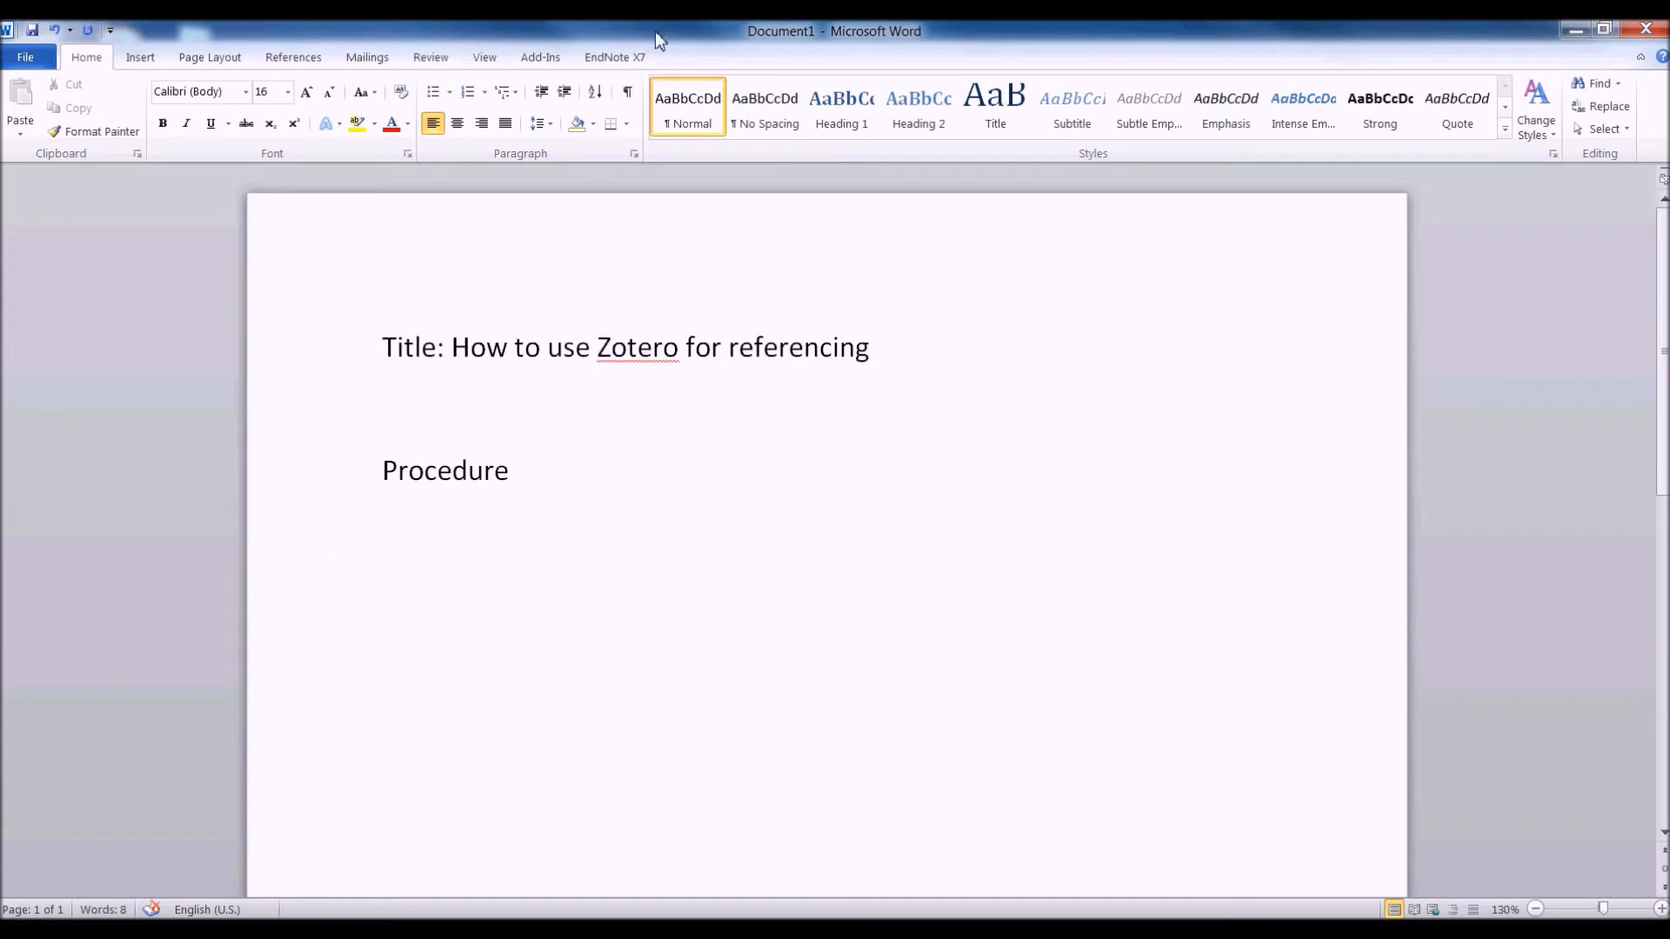
pyautogui.click(538, 61)
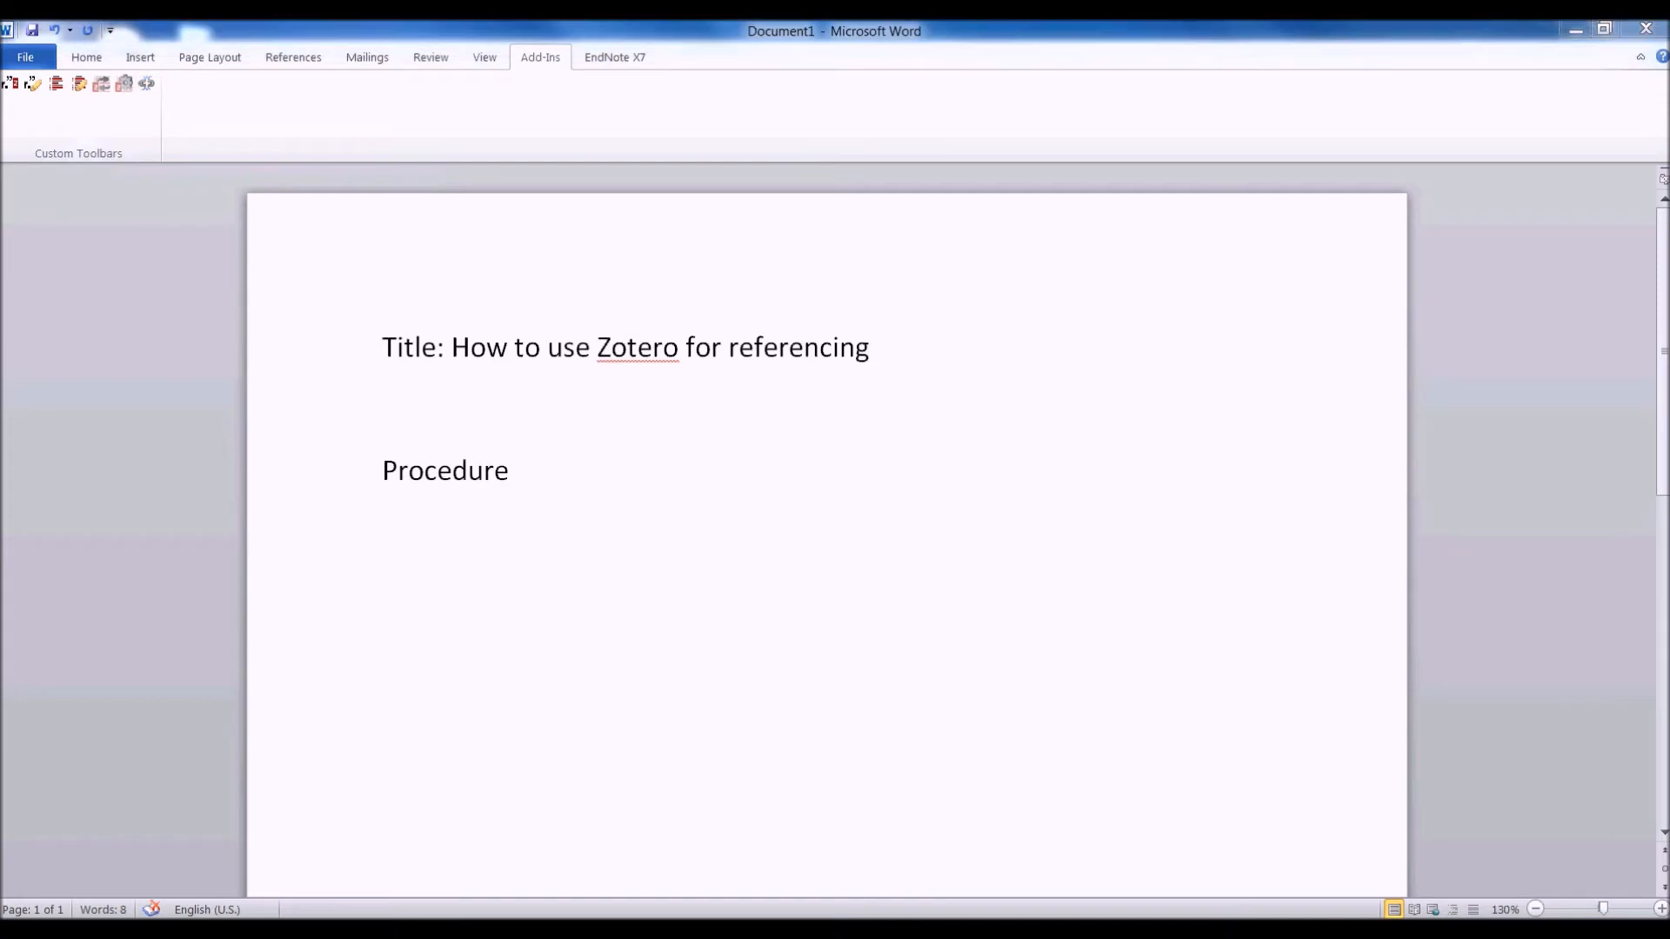
pyautogui.click(411, 557)
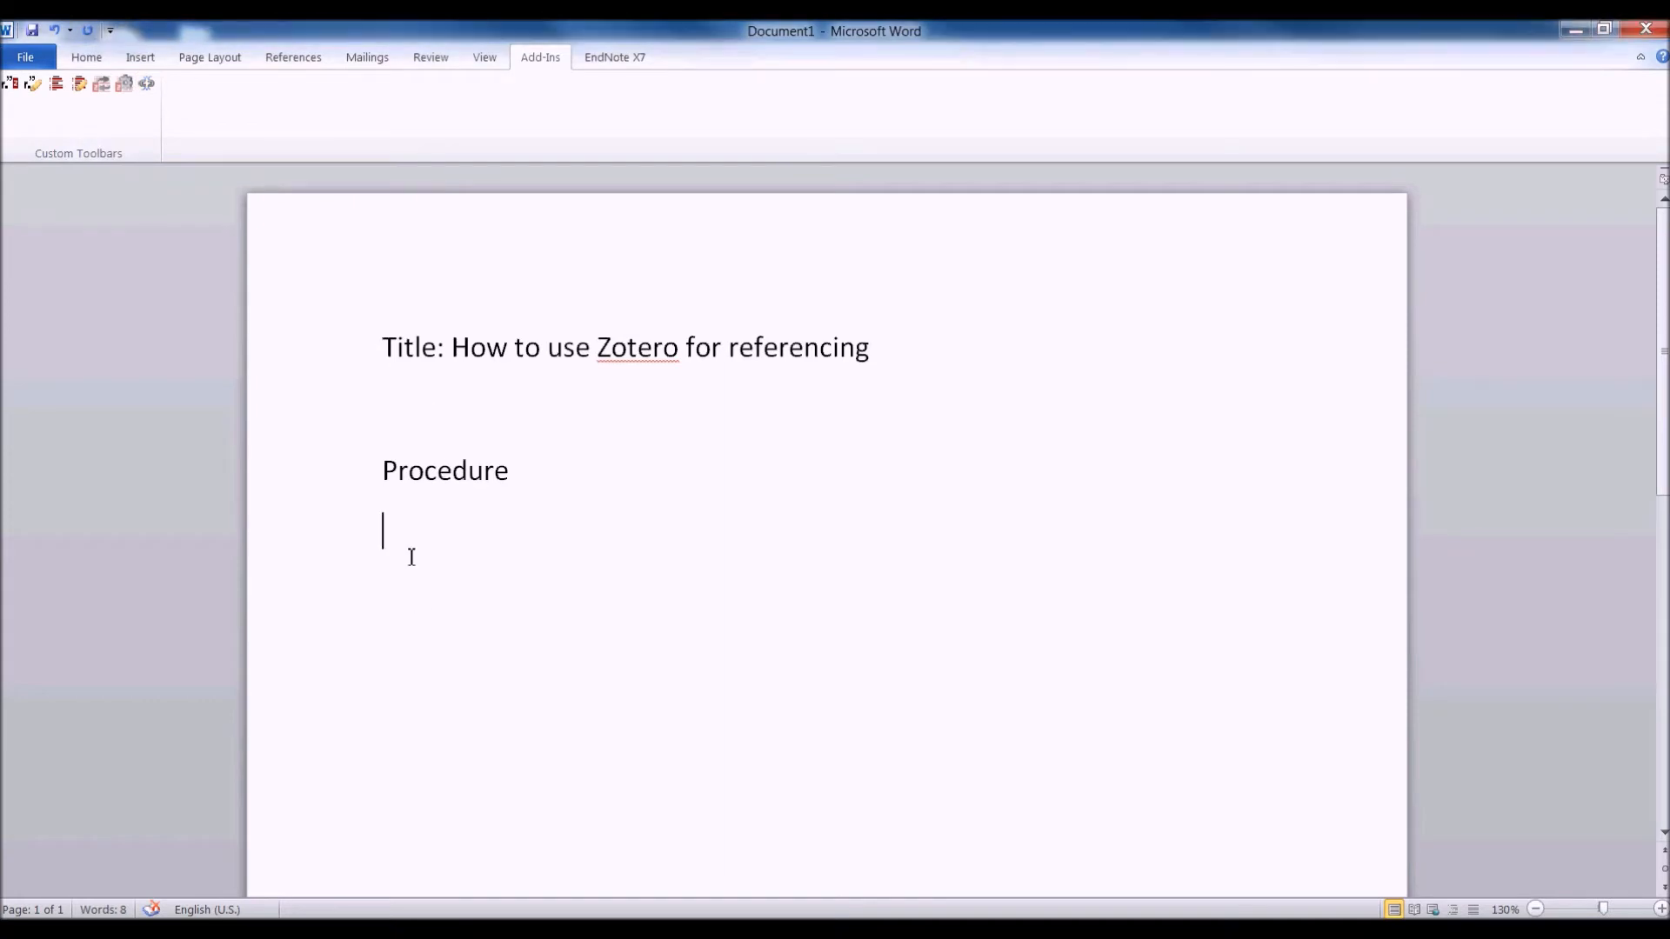
pyautogui.doubleClick(412, 556)
pyautogui.write('This is a short tuorial on how to use Zotero. You have now saved references for some of your lecturers. We can insert a reference for them like this')
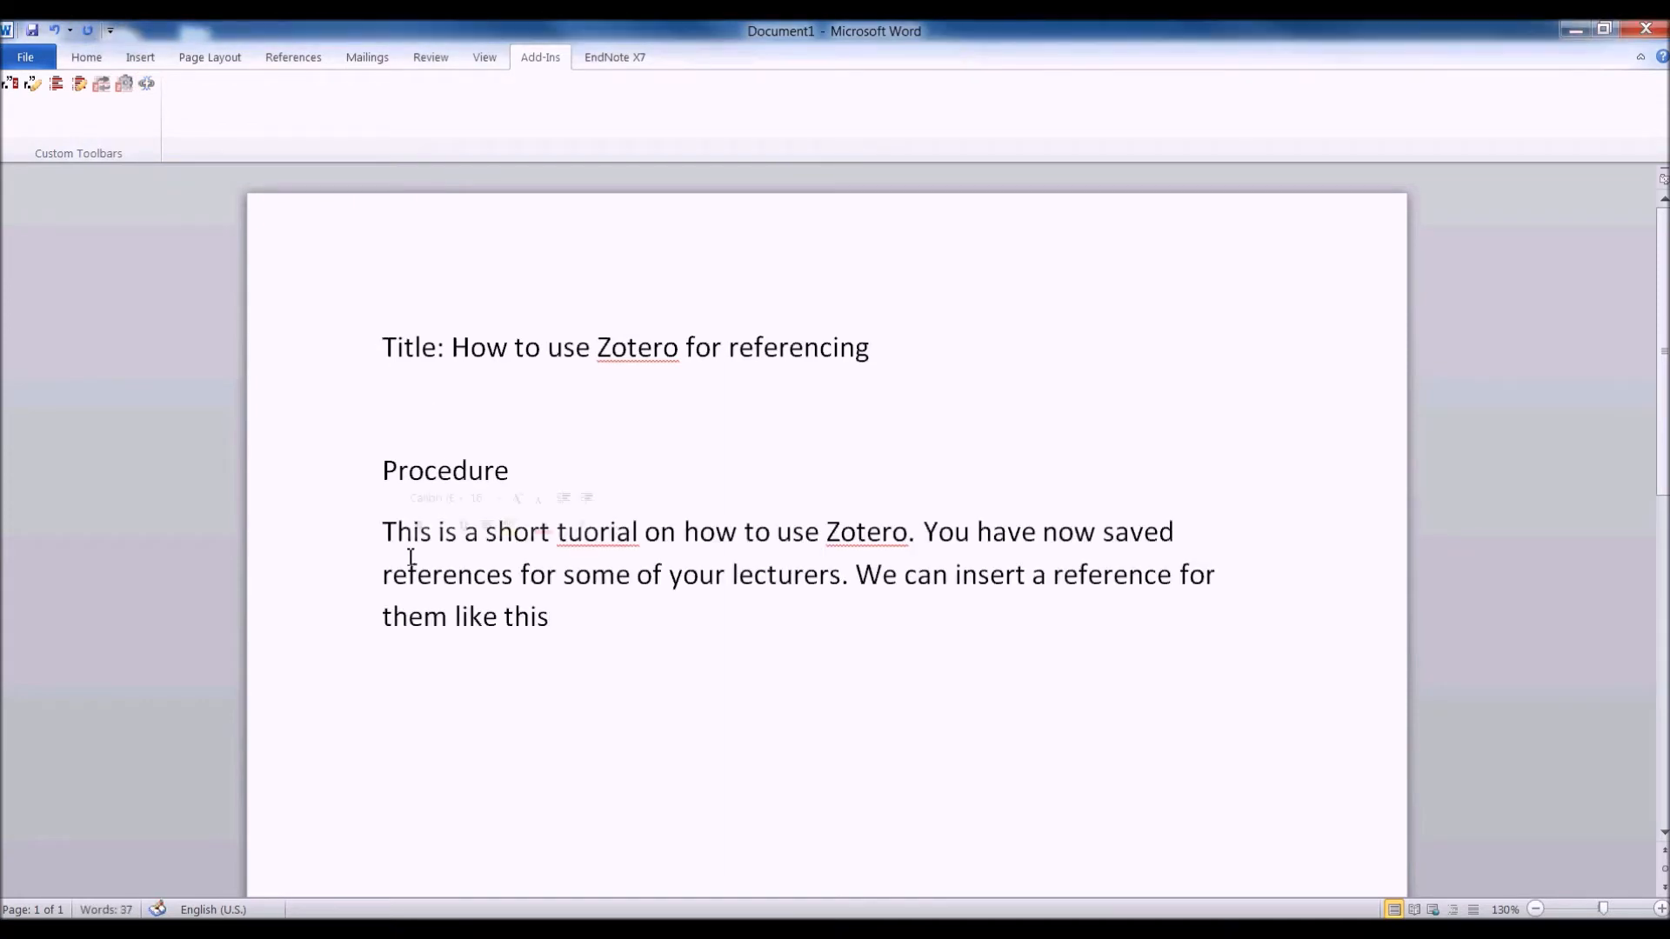
# Step: Set the Zotero document preferences to the Bioinformatics citation style, formatted using Fields
pyautogui.click(123, 82)
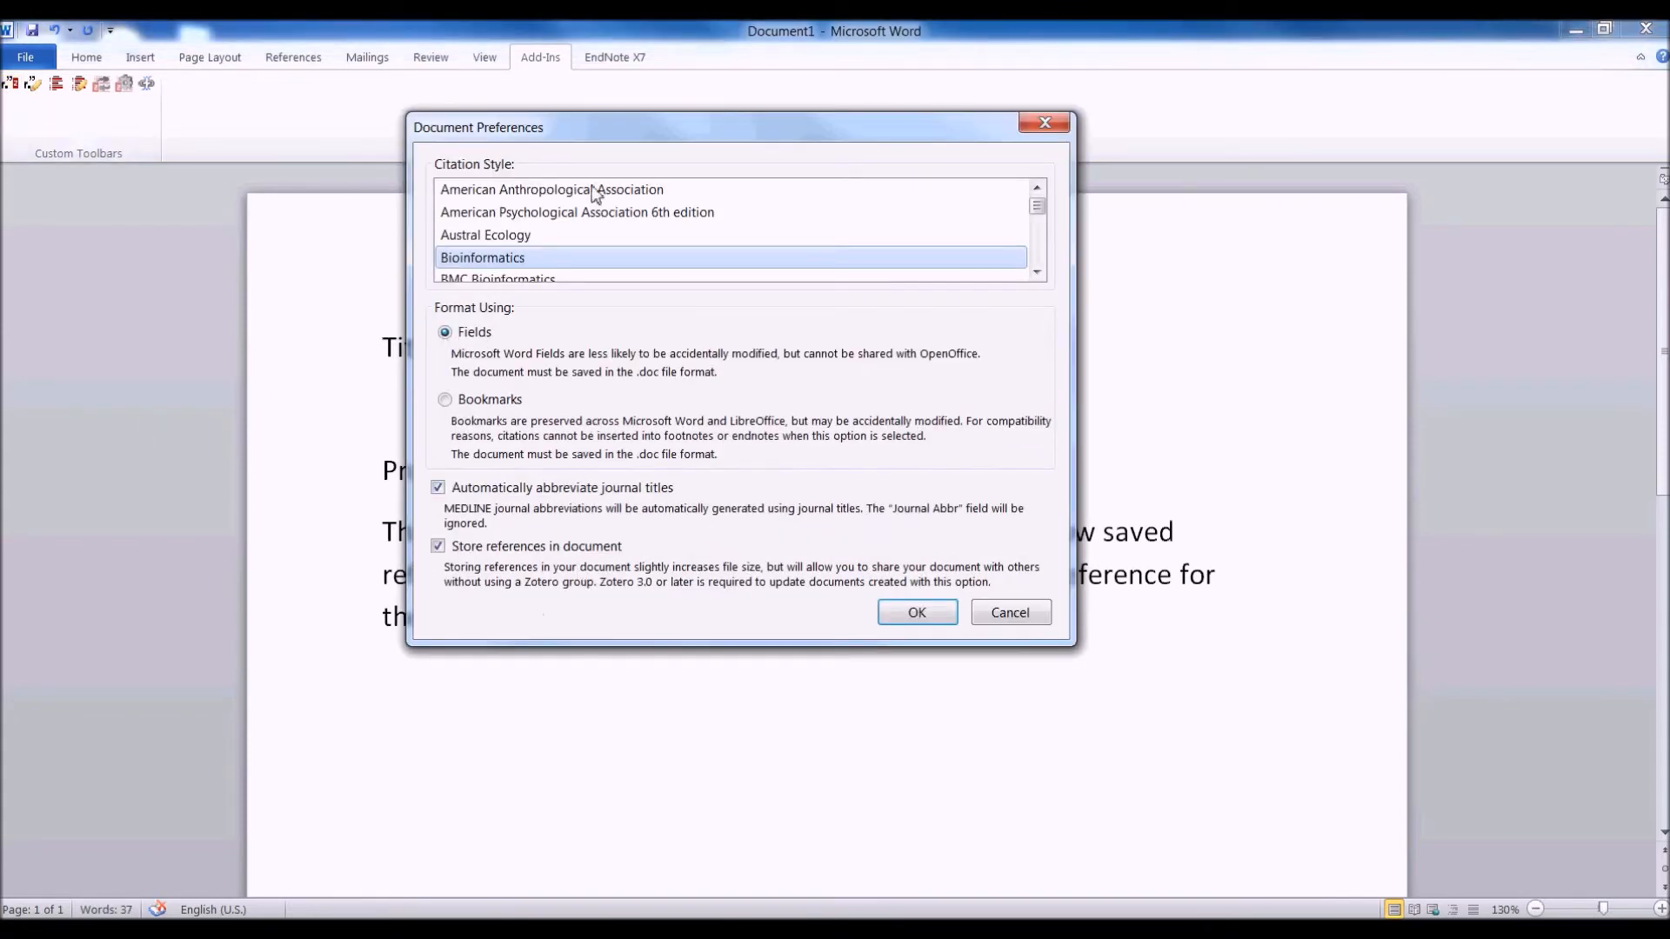
pyautogui.moveTo(1039, 211)
pyautogui.mouseDown()
pyautogui.moveTo(1045, 263)
pyautogui.moveTo(1041, 207)
pyautogui.mouseUp()
pyautogui.click(918, 613)
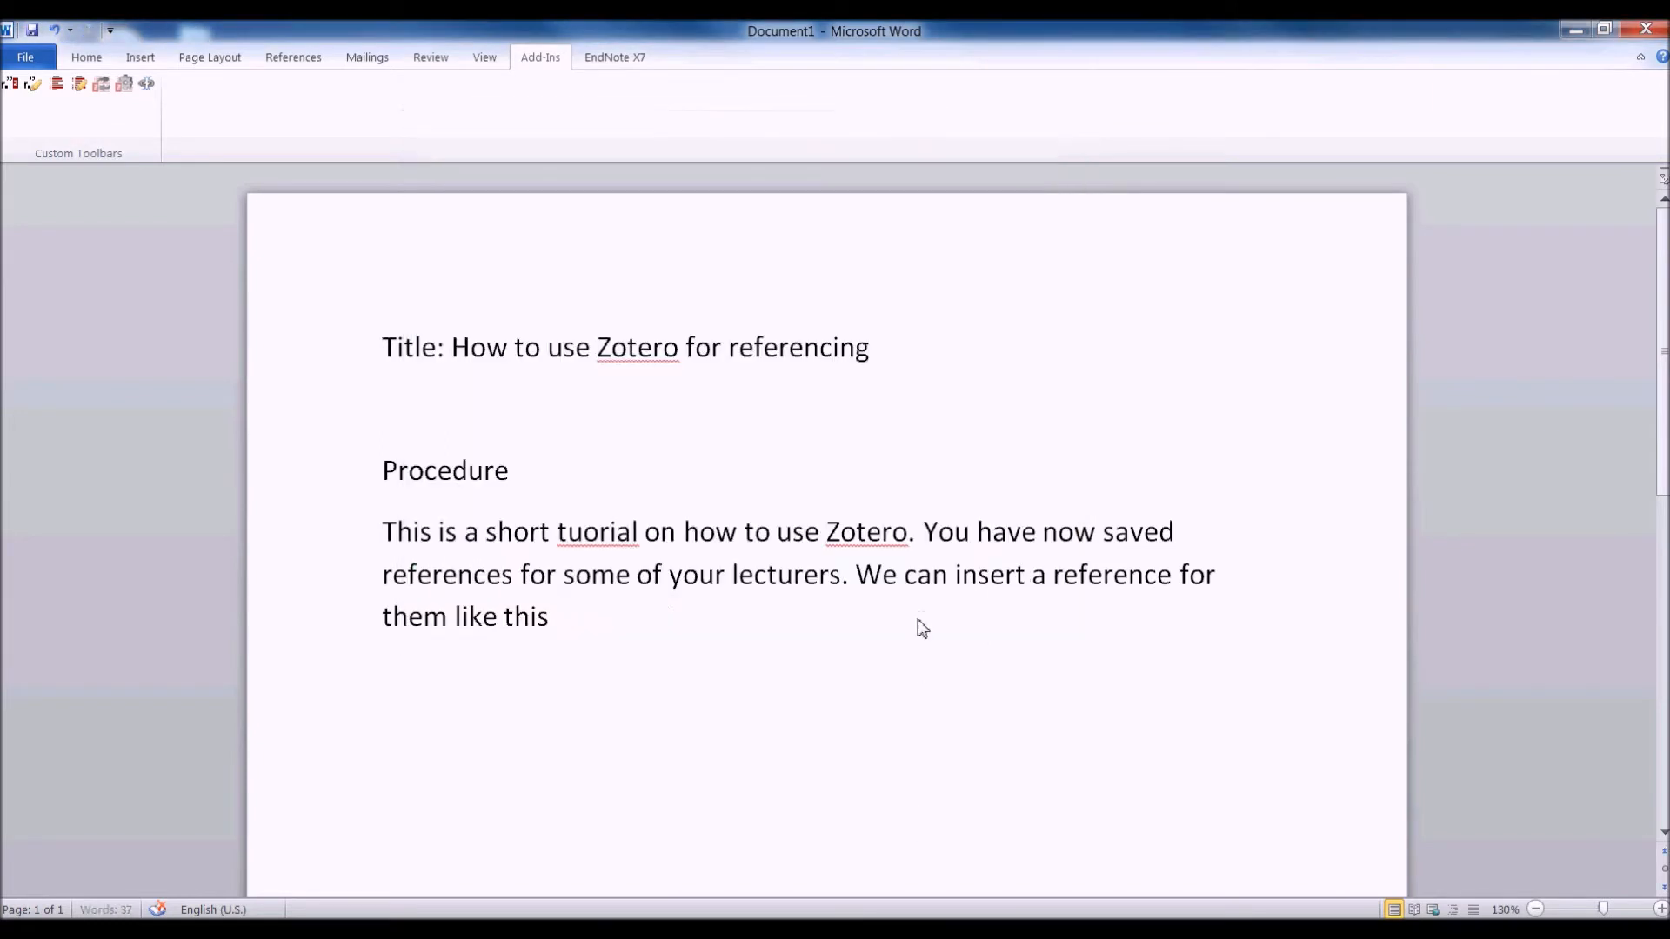
# Step: Insert one citation combining the onchocerciasis situation analysis, XSeb4R and auranofin articles, finding each by an author's name
pyautogui.write('wanji')
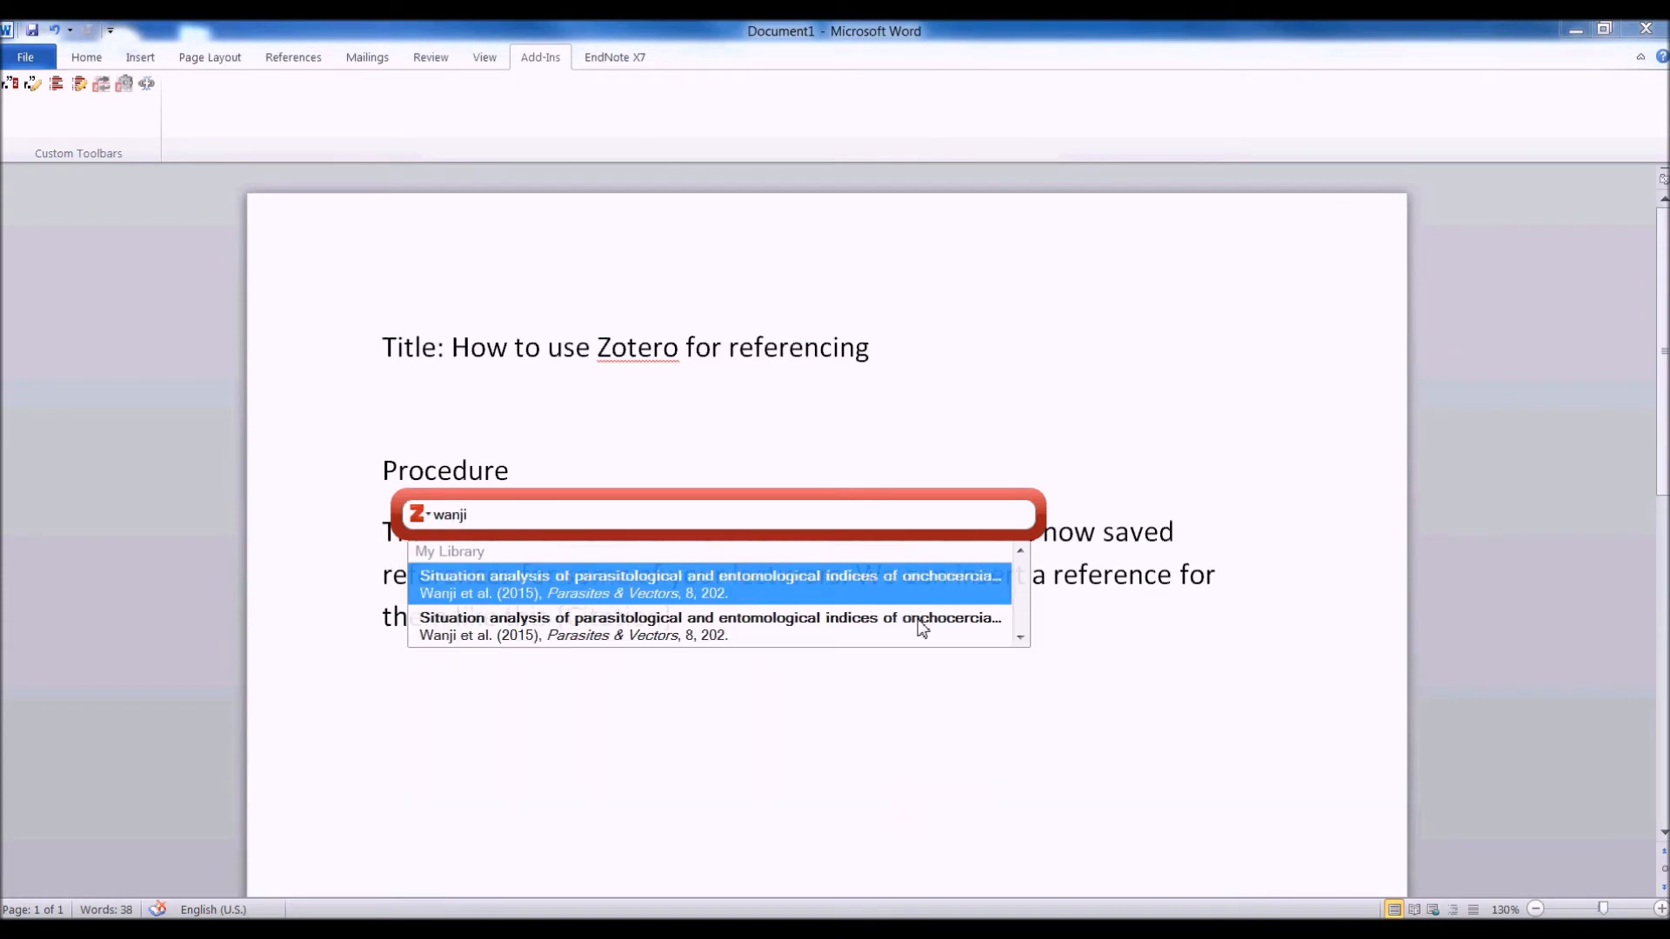
pyautogui.click(733, 599)
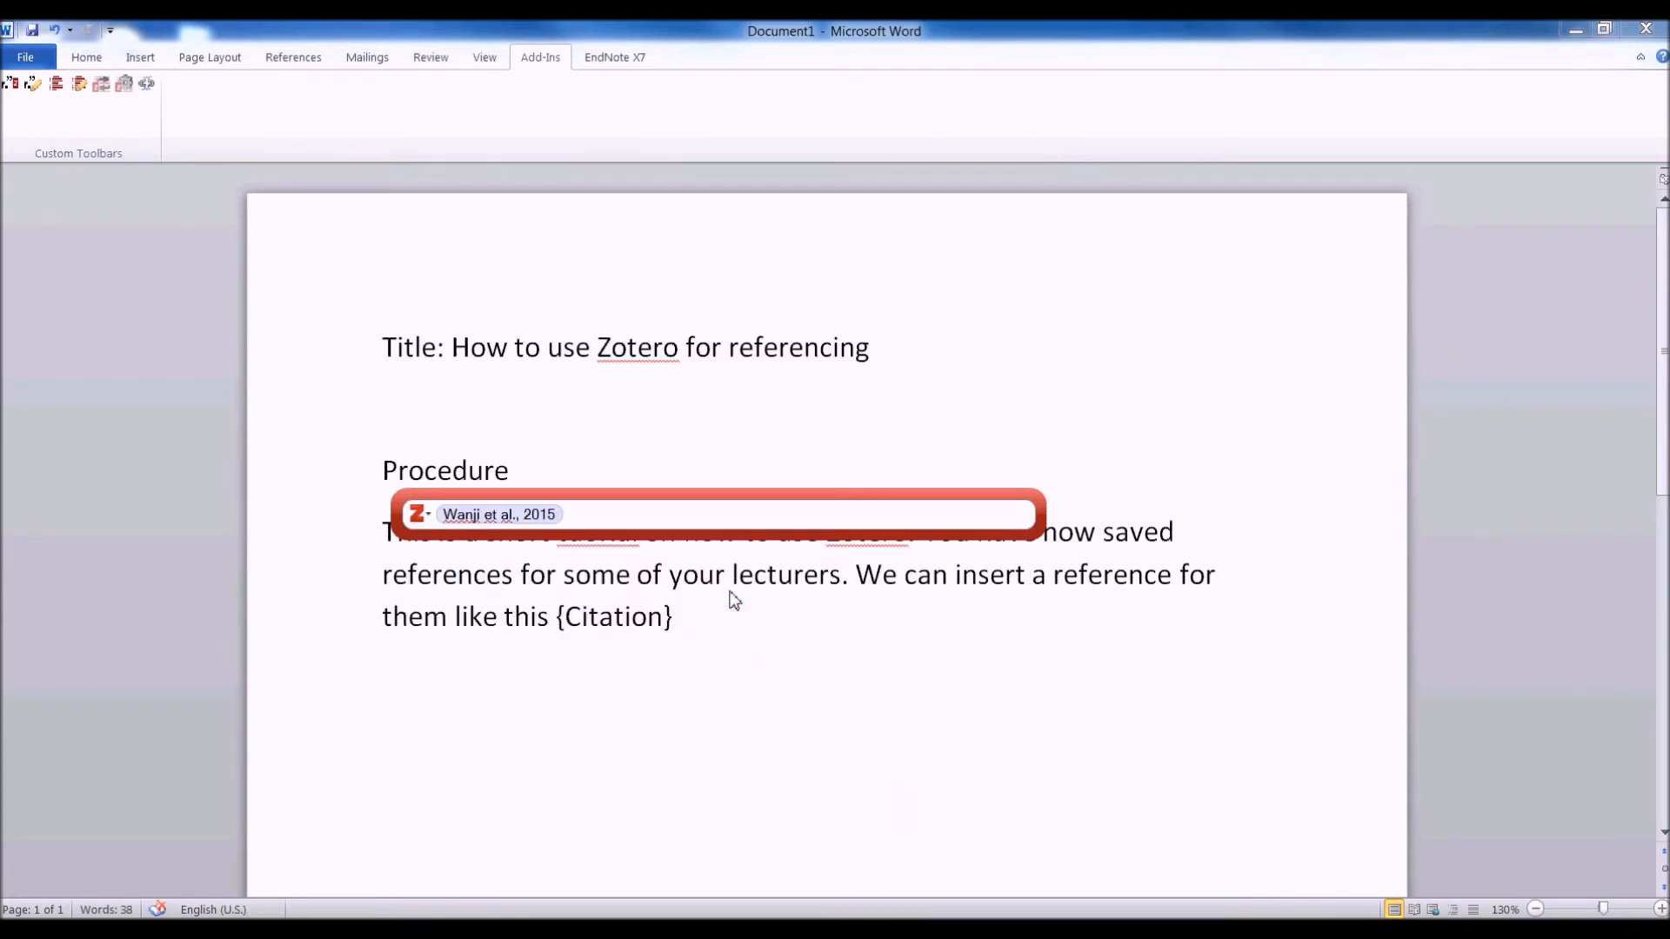
pyautogui.write('ghogo')
pyautogui.press('BackSpace')
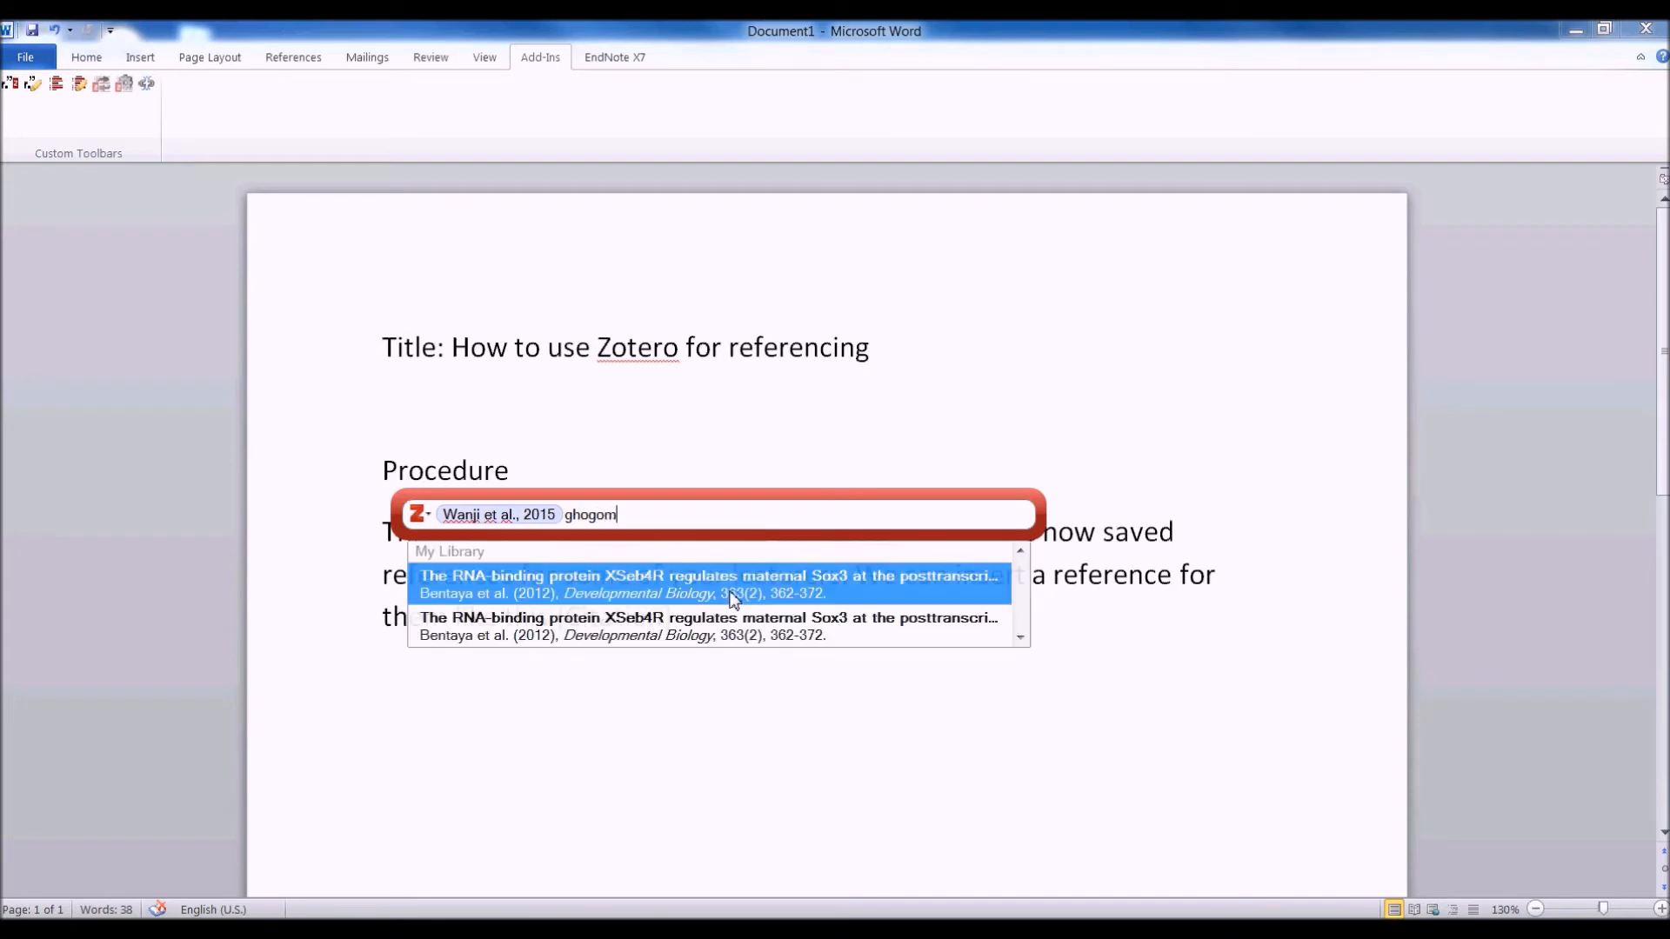
pyautogui.click(698, 594)
pyautogui.write('ch')
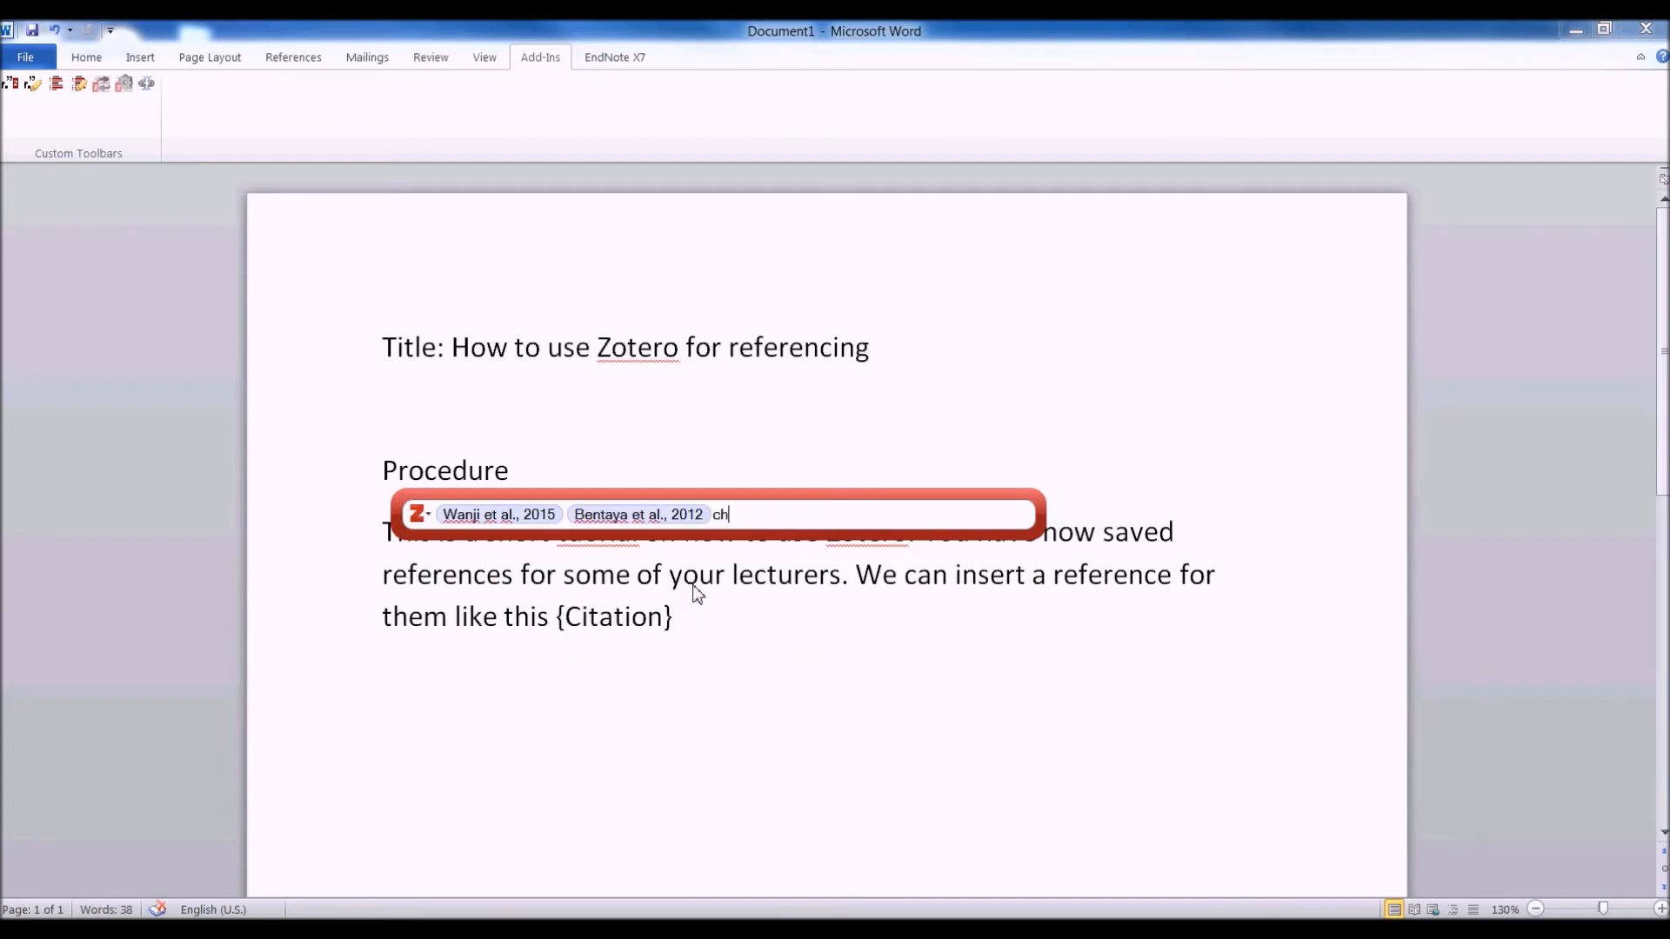
pyautogui.write('o-ng')
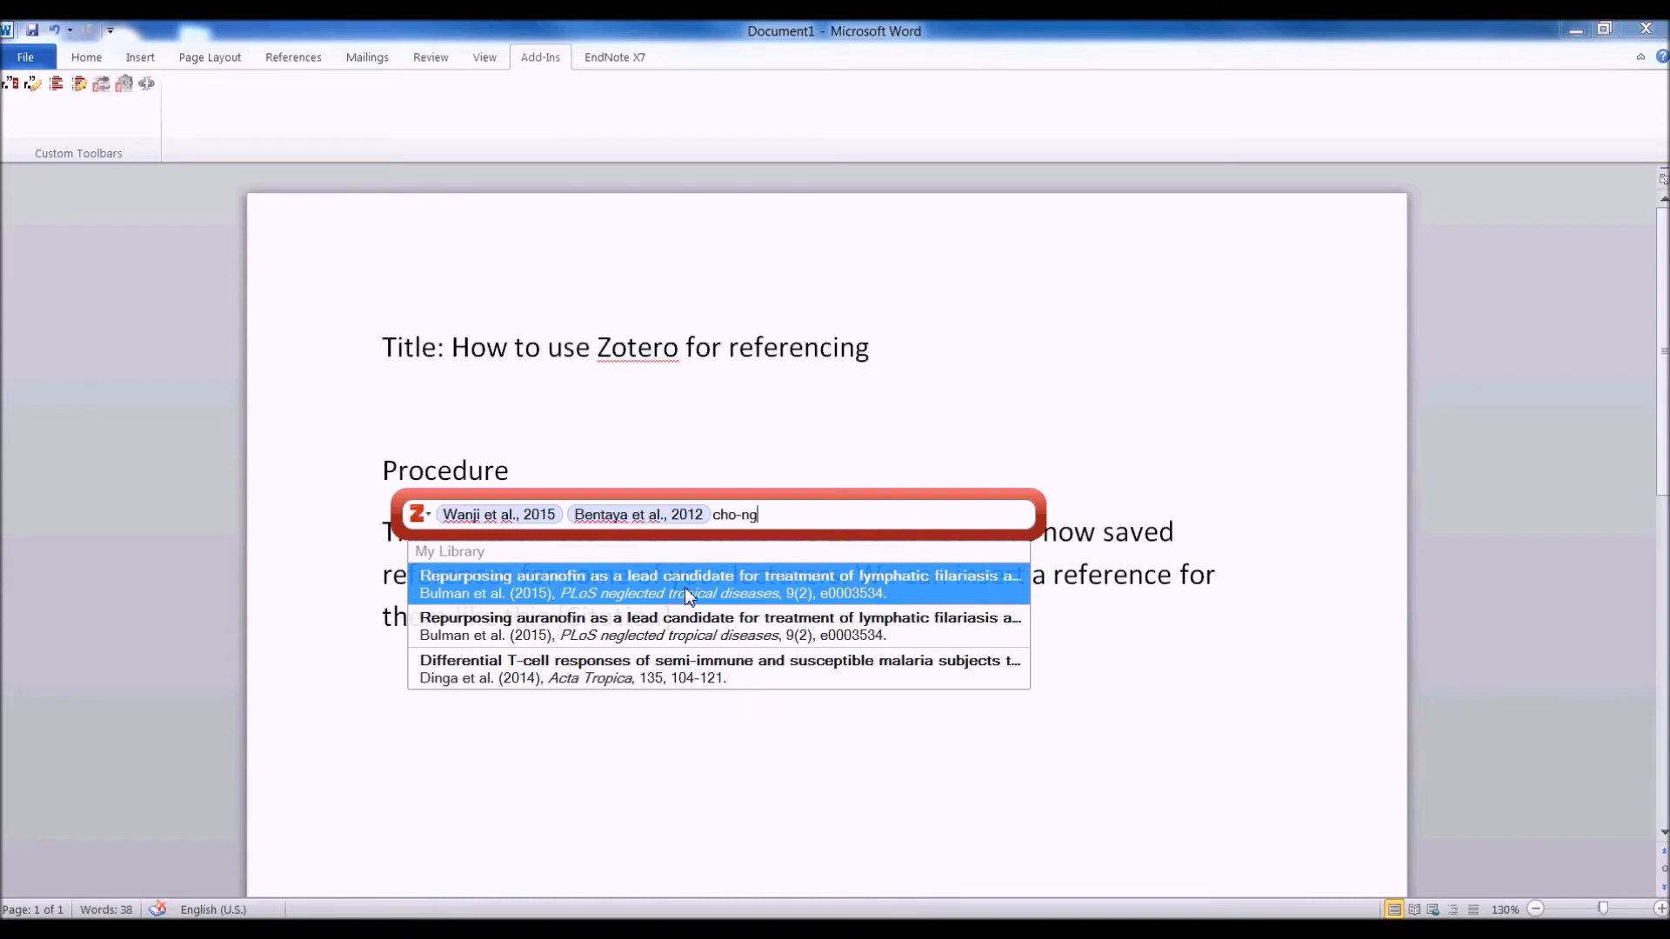
pyautogui.click(687, 592)
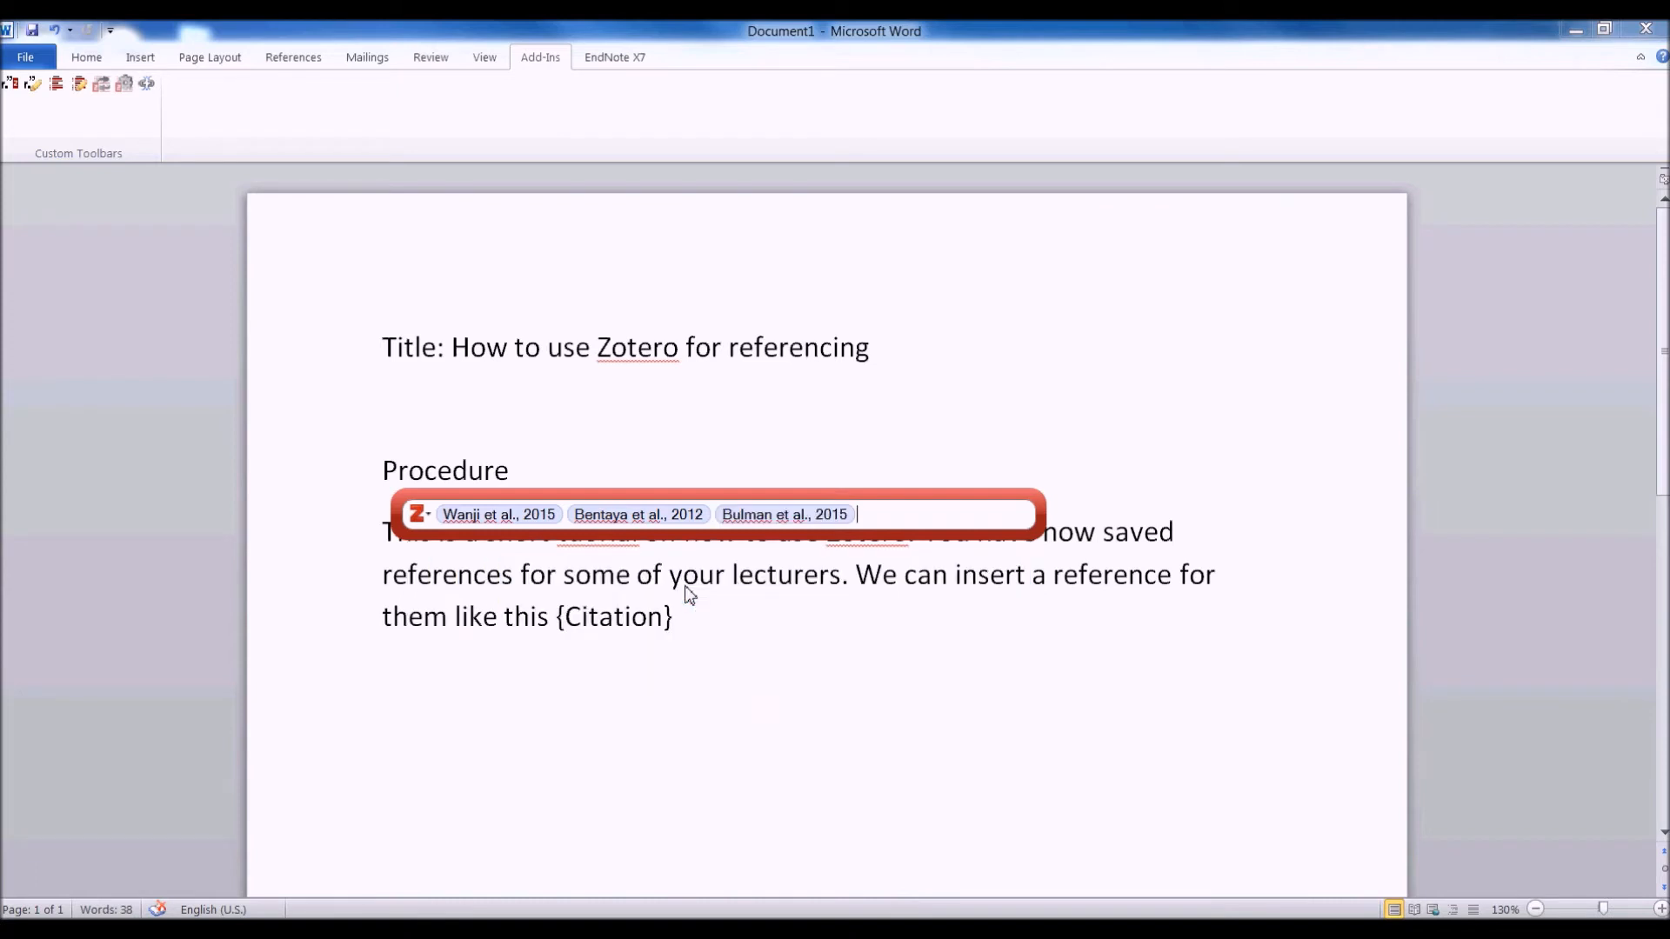
pyautogui.press('Return')
# Step: Add a new paragraph reading "You can either search for the name of the authors or you can search using text like this"
pyautogui.press('Return')
pyautogui.write('You can eithe')
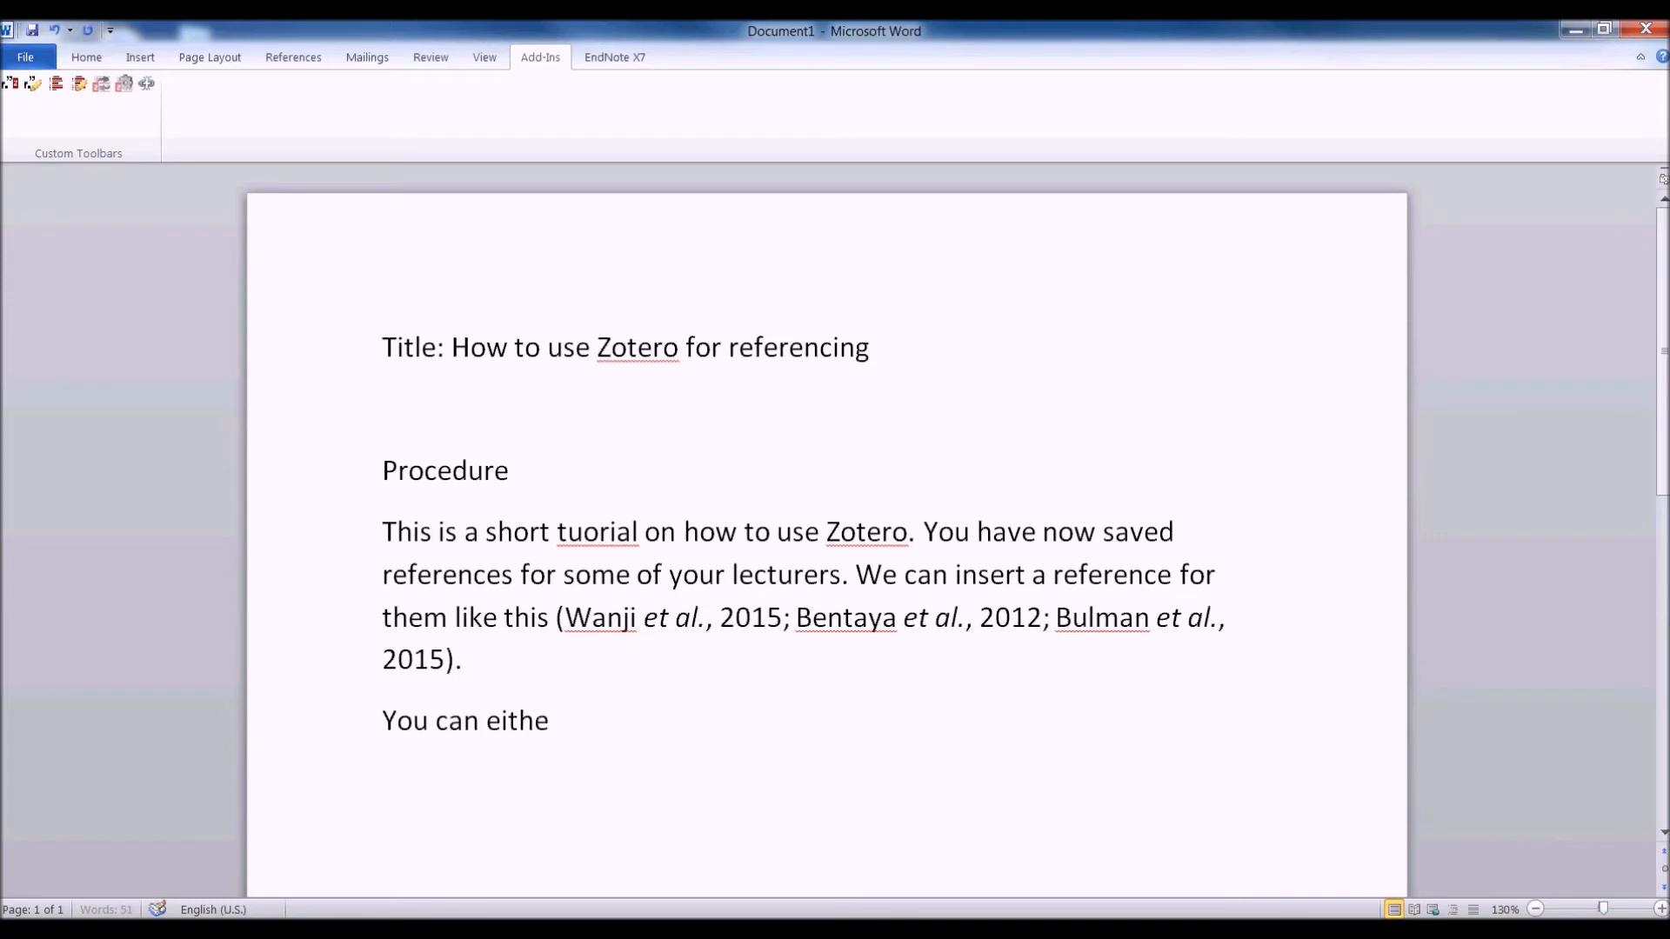
pyautogui.write('r search for the name of the authors o')
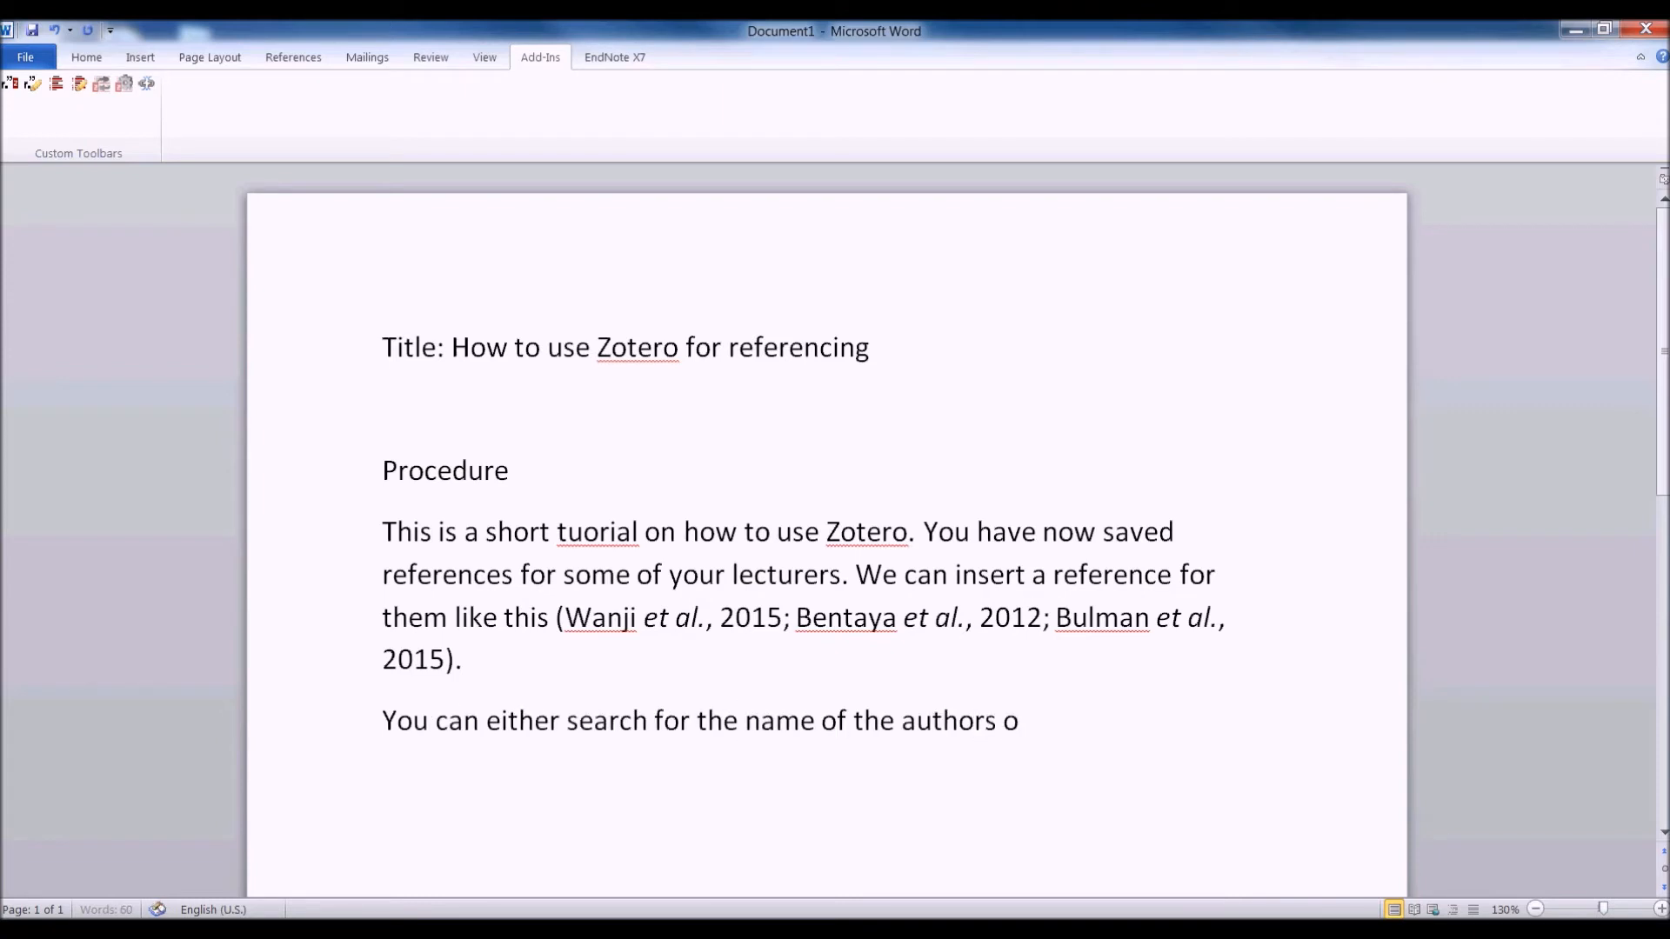
pyautogui.write('r you can searc')
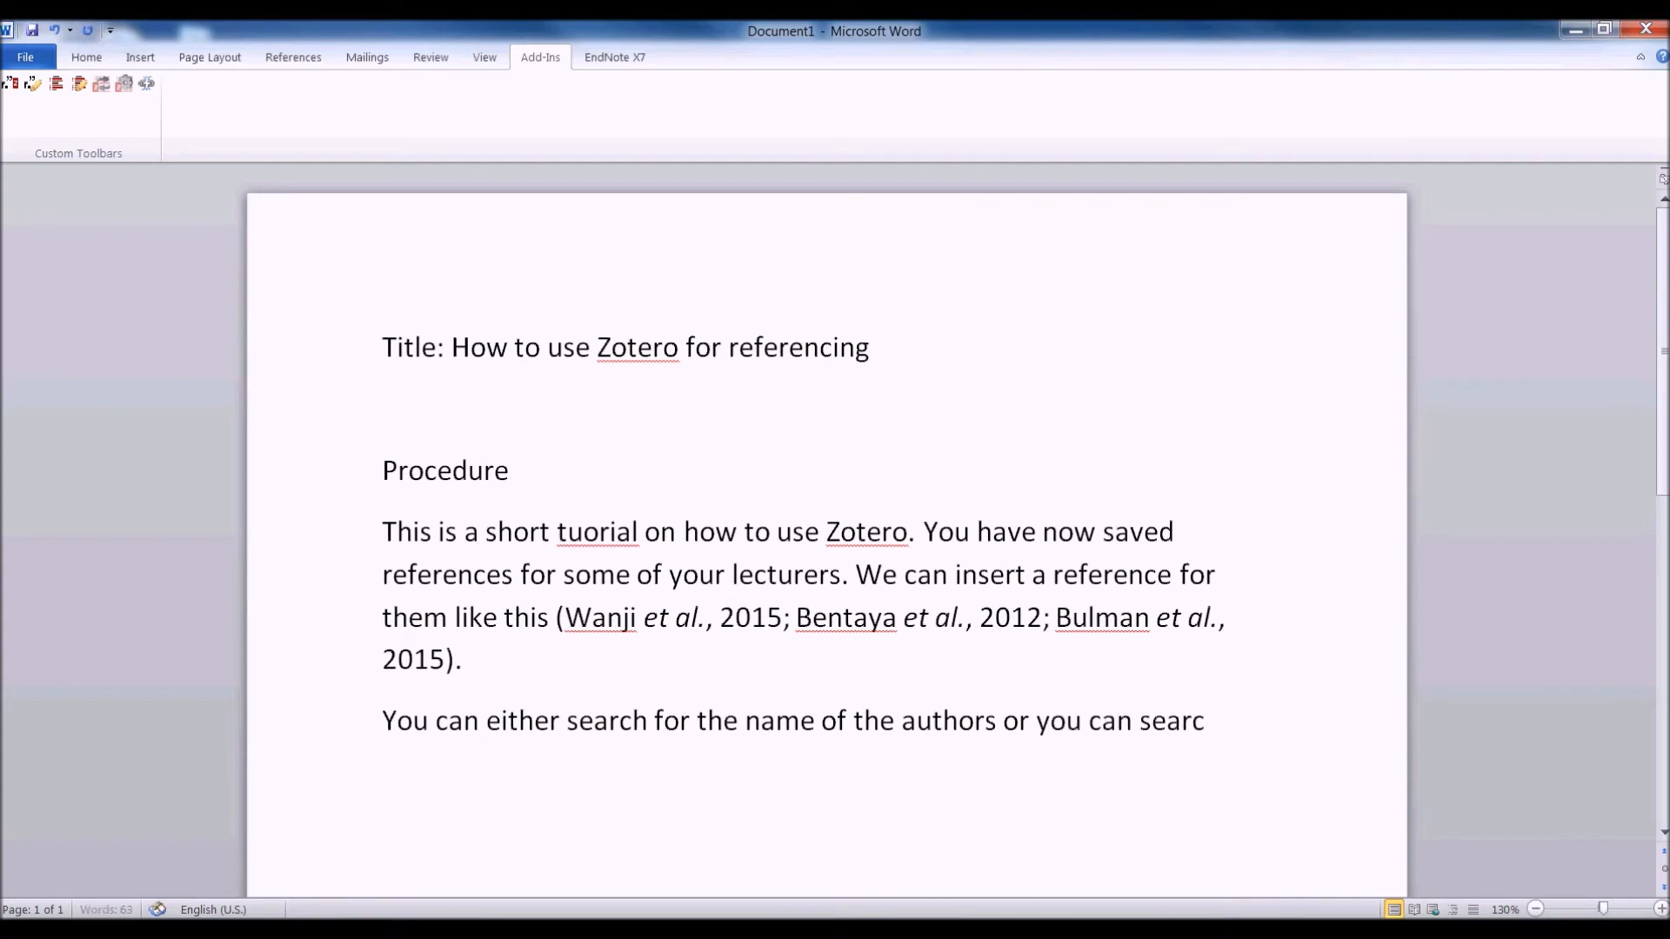
pyautogui.write('h using text like thig')
pyautogui.press('BackSpace')
pyautogui.write('s')
# Step: Cite the onchocerciasis article at the end of the second paragraph using the title word "situation", and close the sentence with a period
pyautogui.click(10, 82)
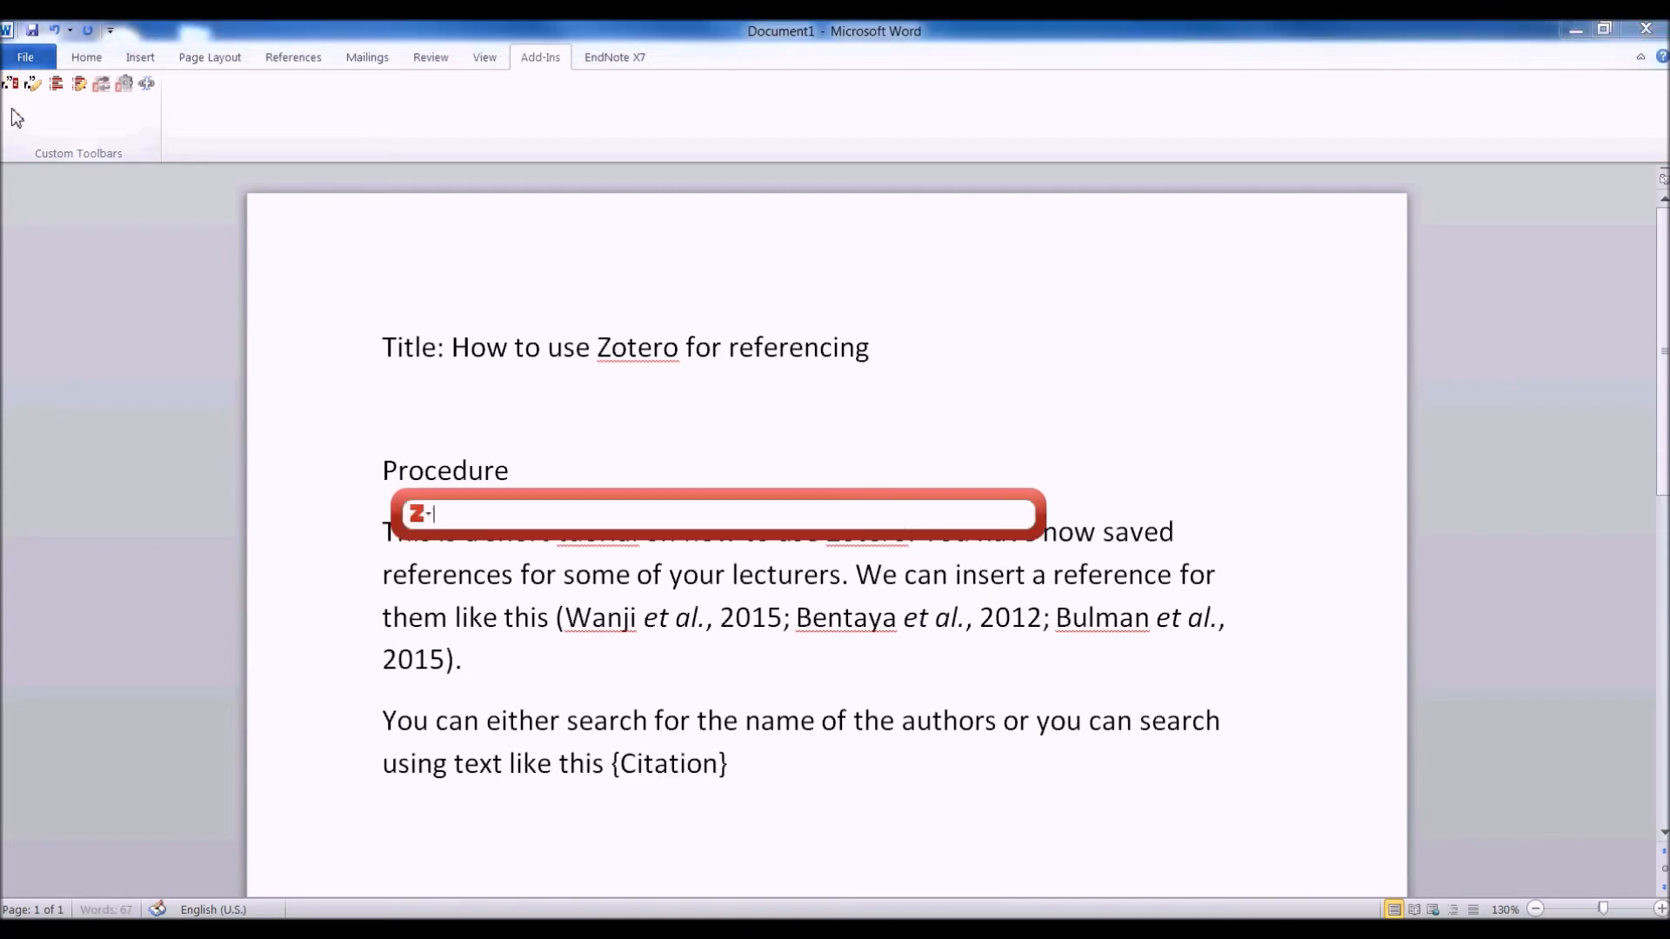
pyautogui.write('situation')
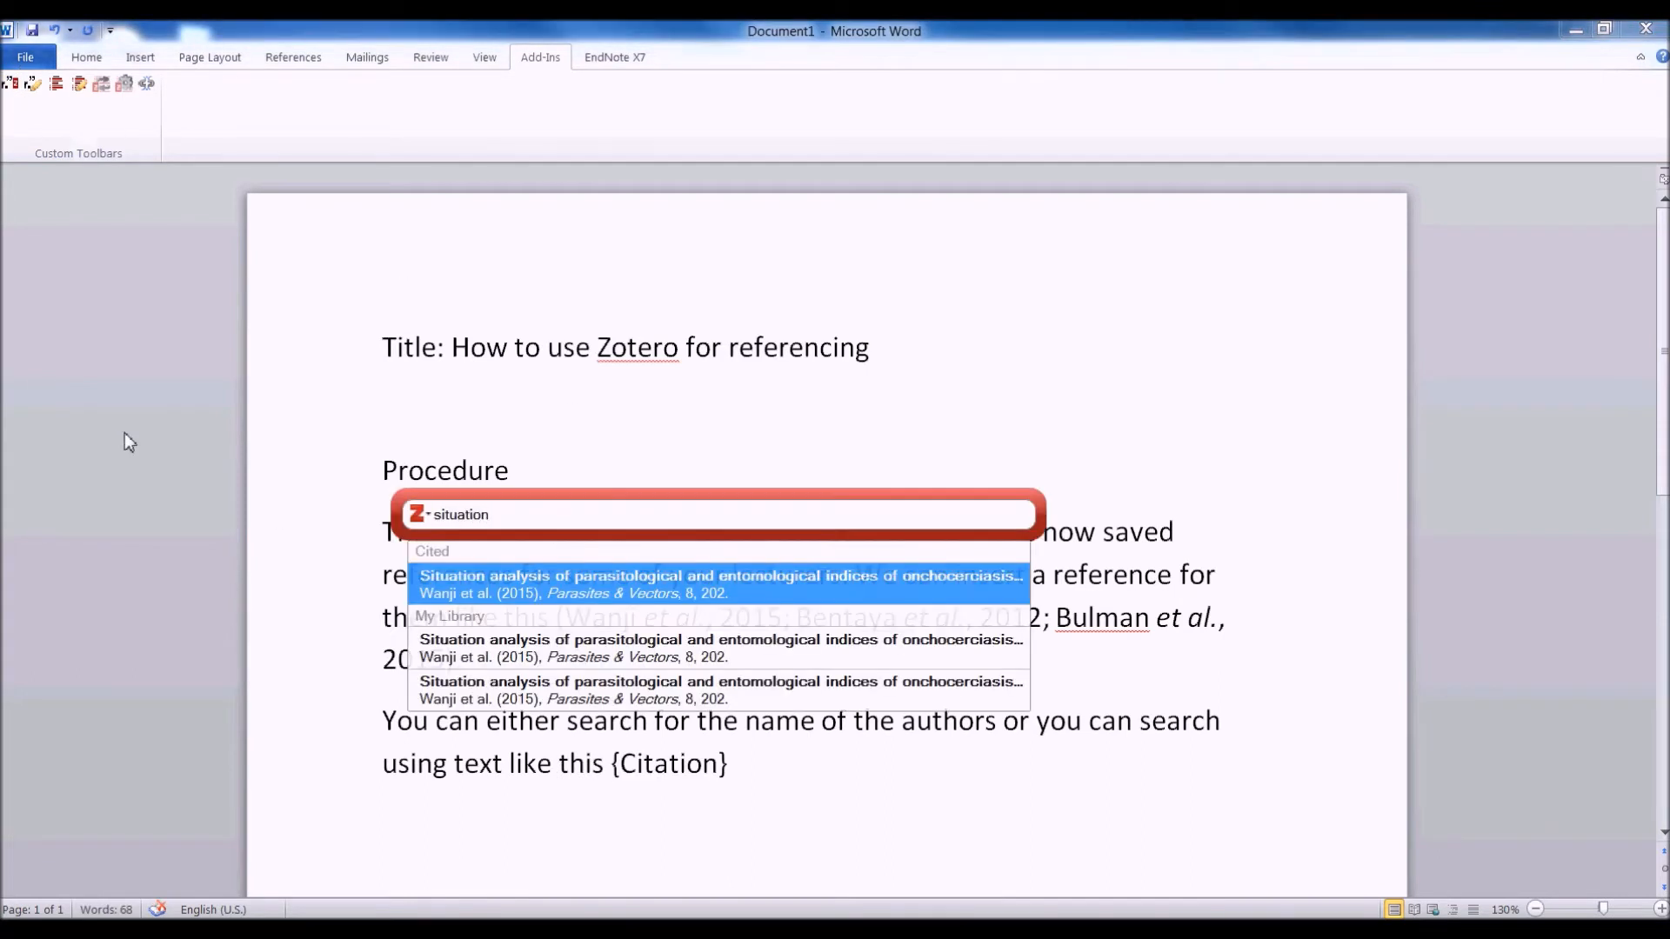
pyautogui.click(687, 598)
pyautogui.press('Return')
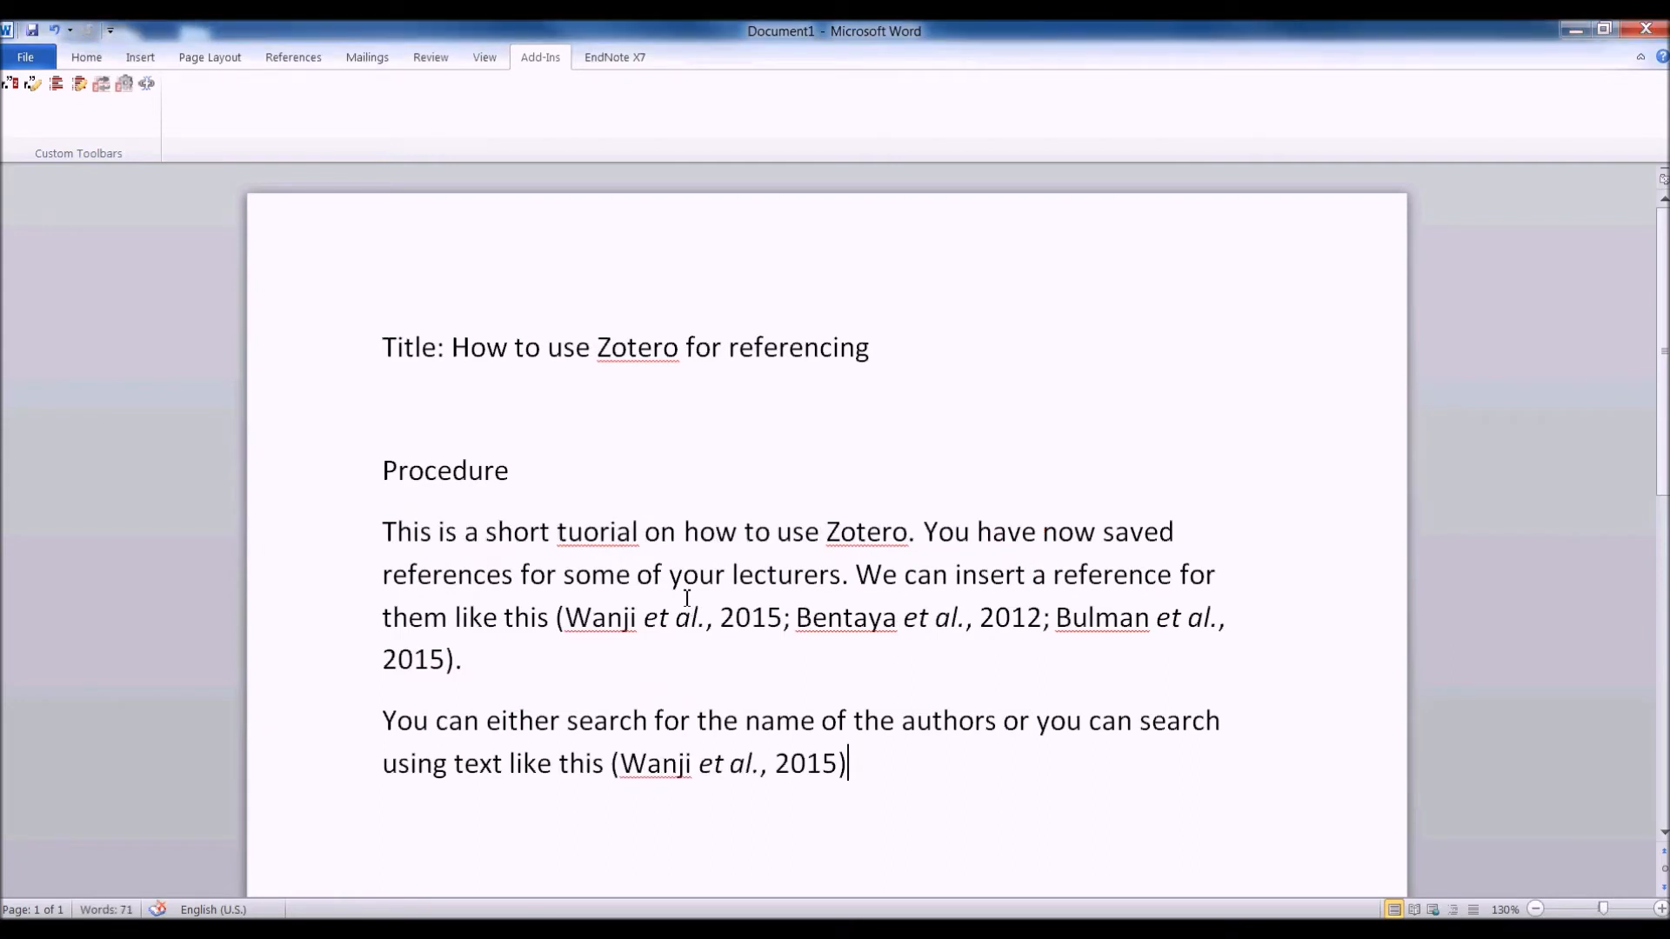
pyautogui.write('.')
# Step: Start a third paragraph with the text "Therefore two possible ways are using names"
pyautogui.press('Return')
pyautogui.press('Return')
pyautogui.write('Ther')
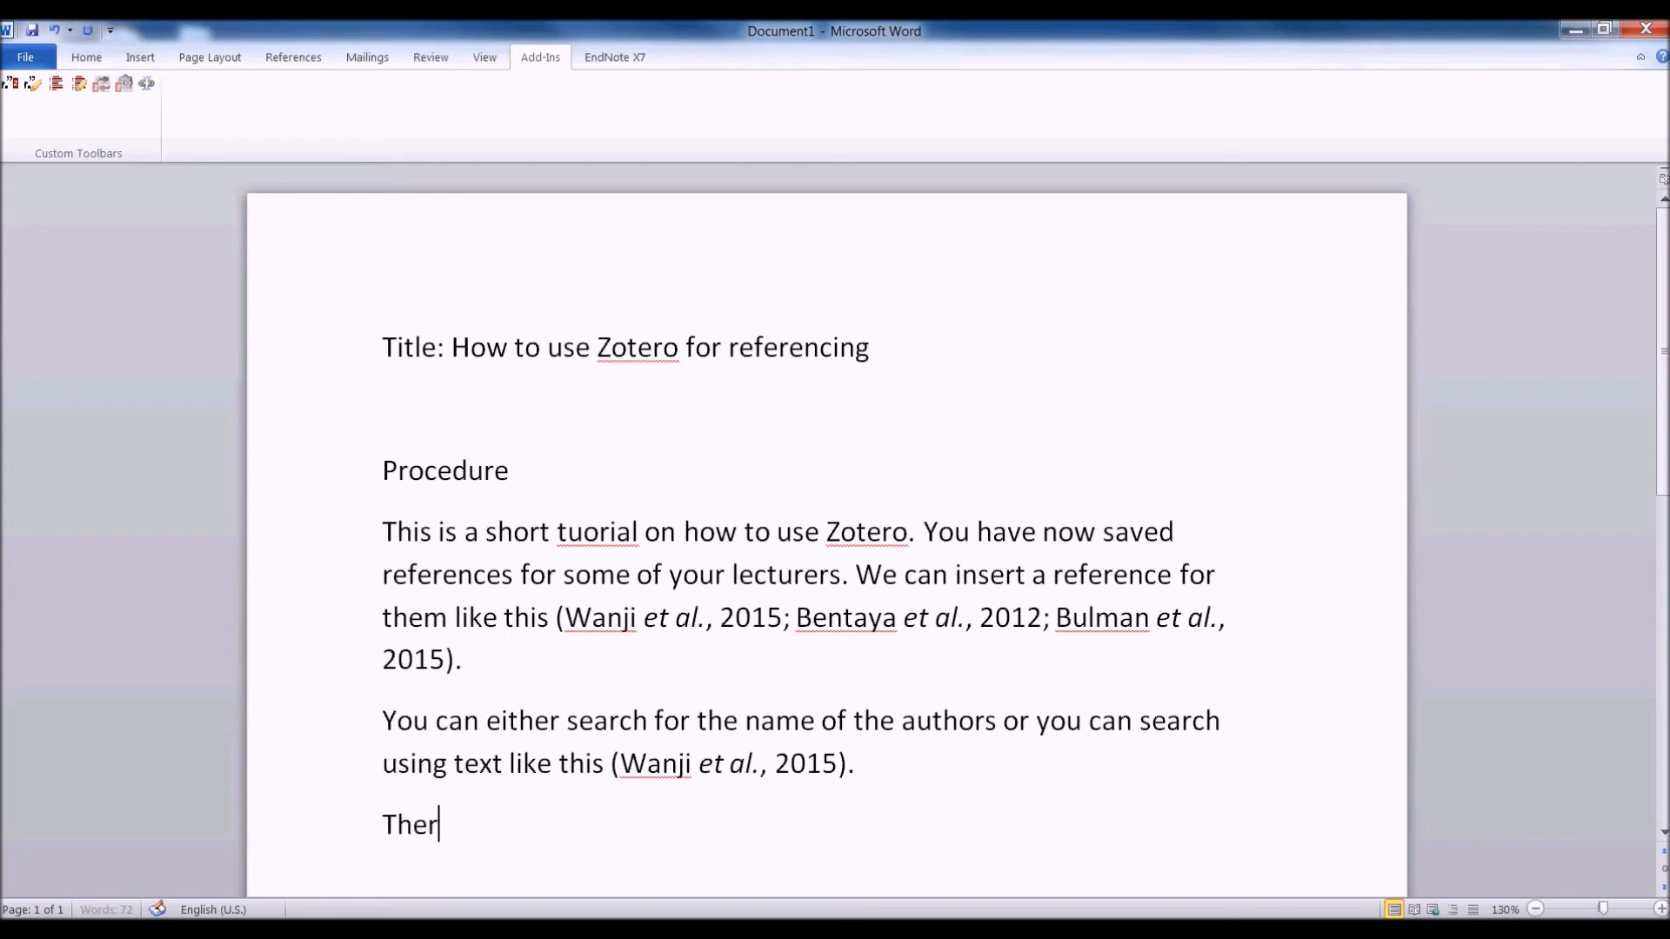
pyautogui.write('efore two possible way')
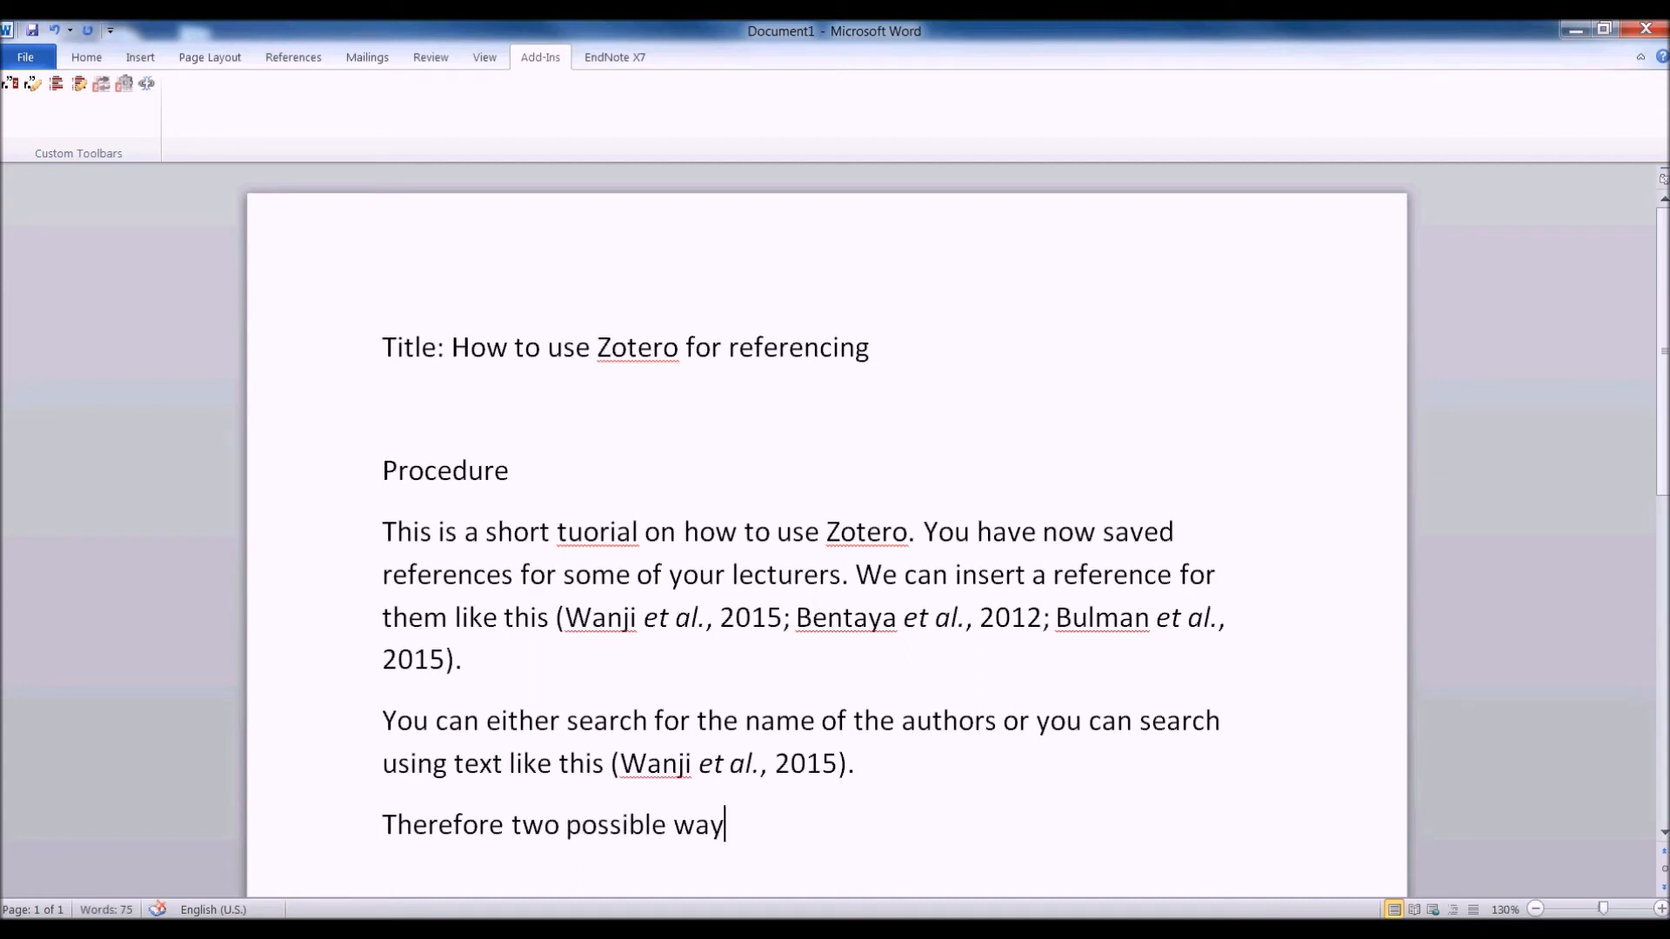
pyautogui.write('s are using names')
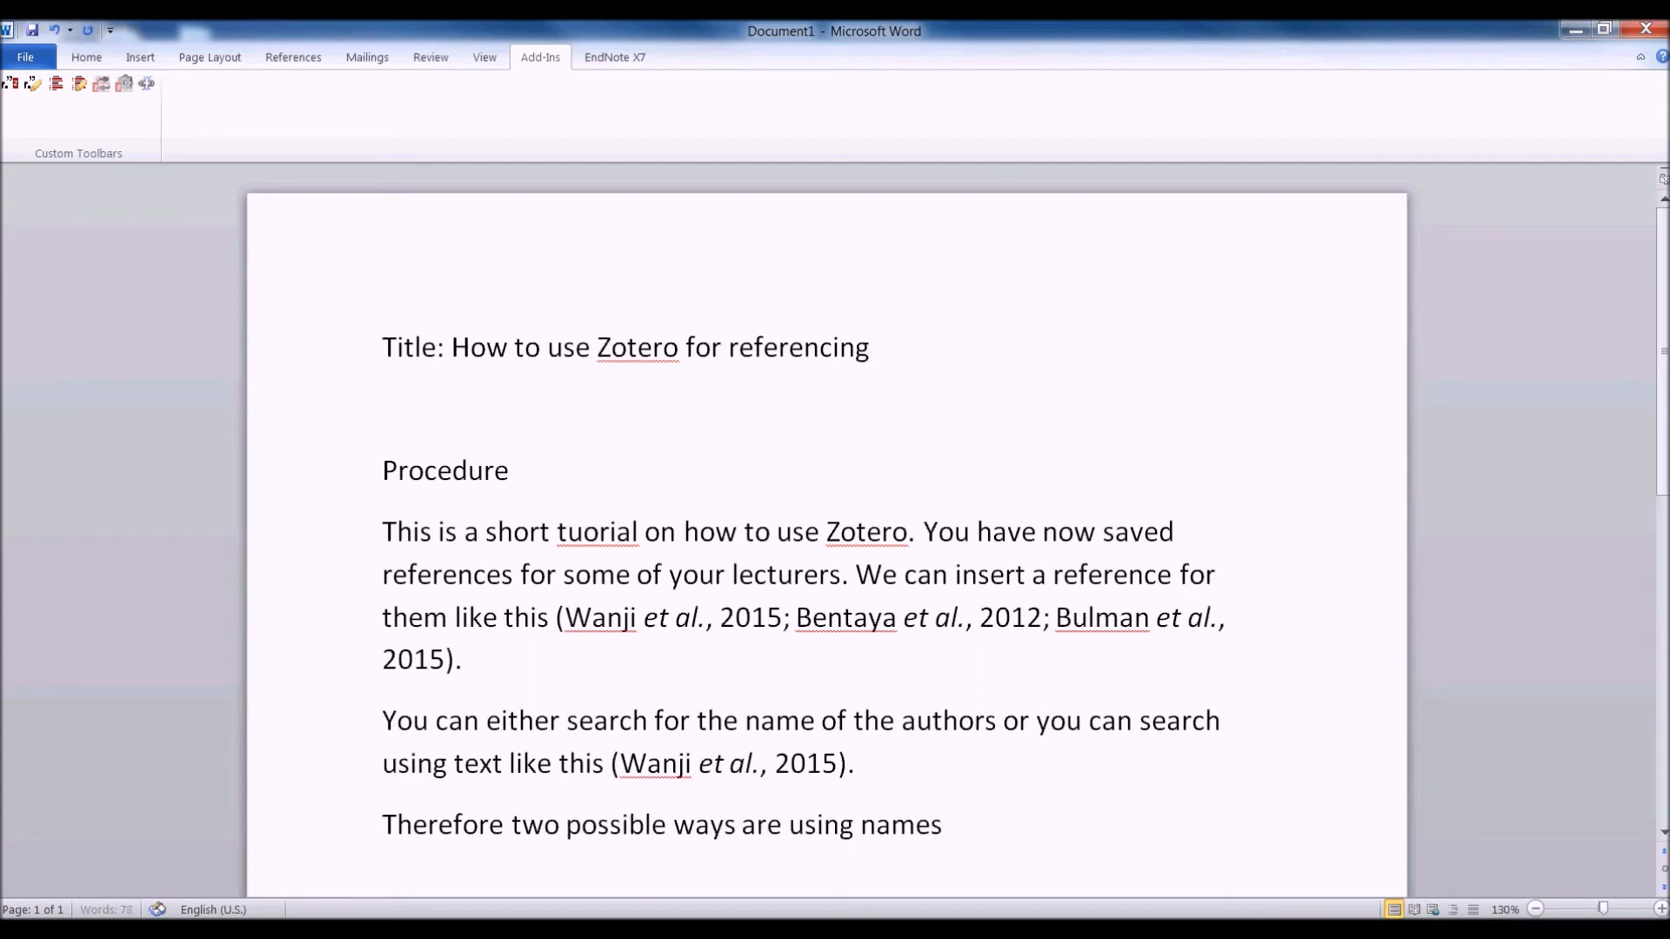
# Step: Cite the malaria T-cell responses article after "names" by searching an author's name, and continue the sentence with "or using texts"
pyautogui.click(11, 83)
pyautogui.write('titan')
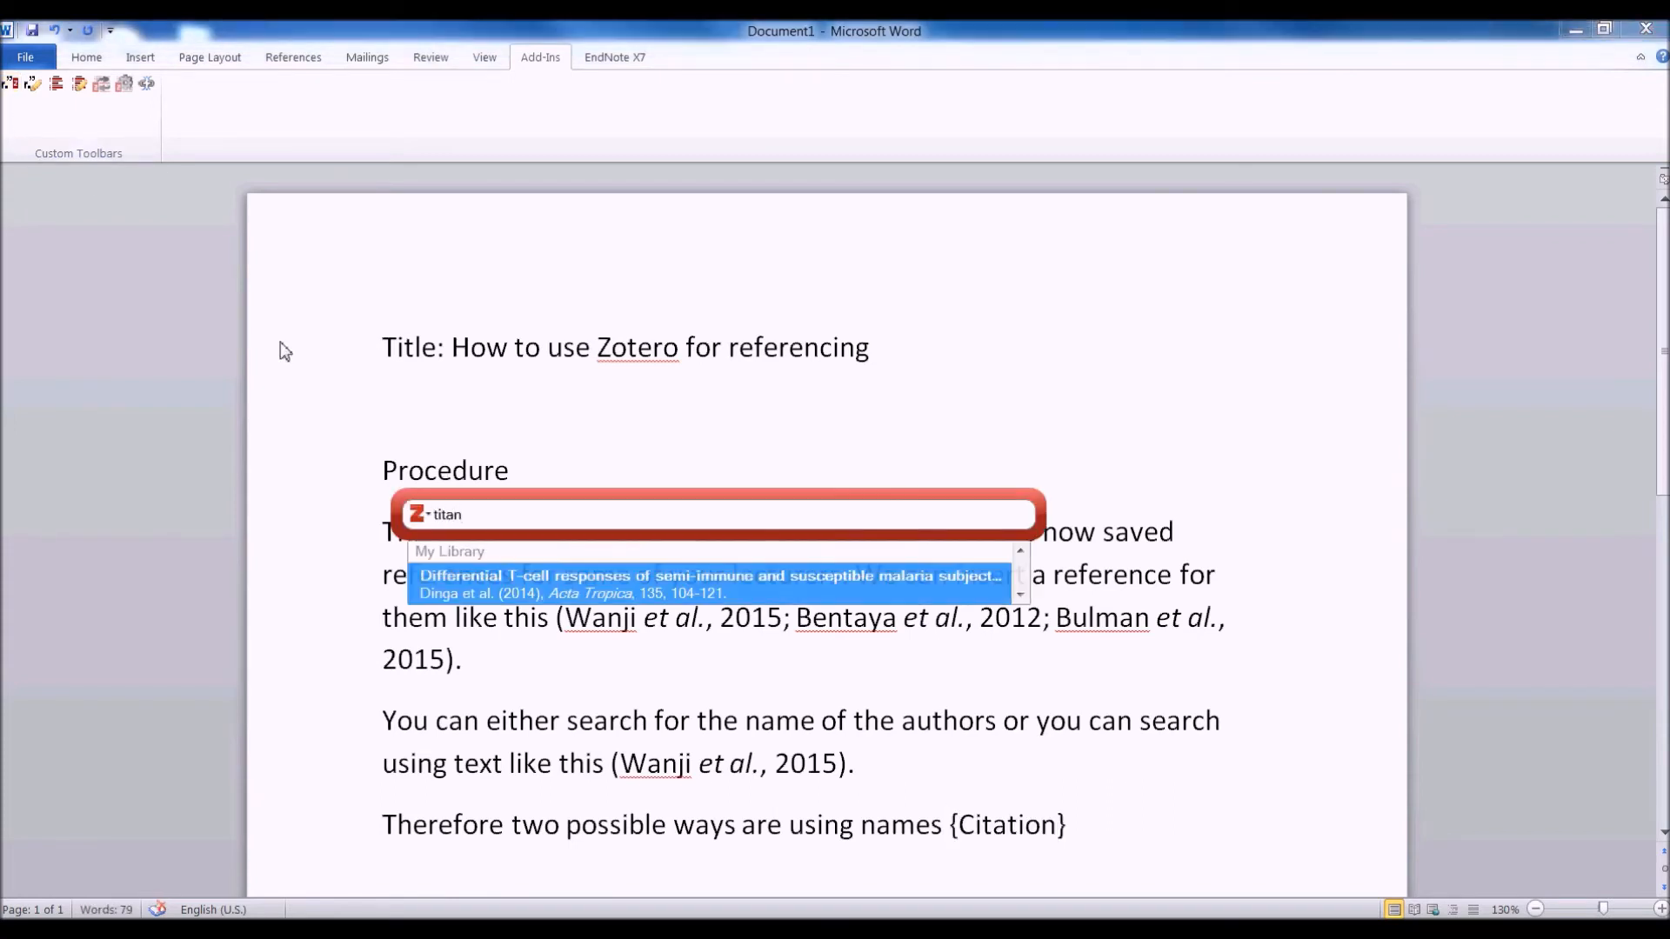
pyautogui.click(564, 589)
pyautogui.press('Return')
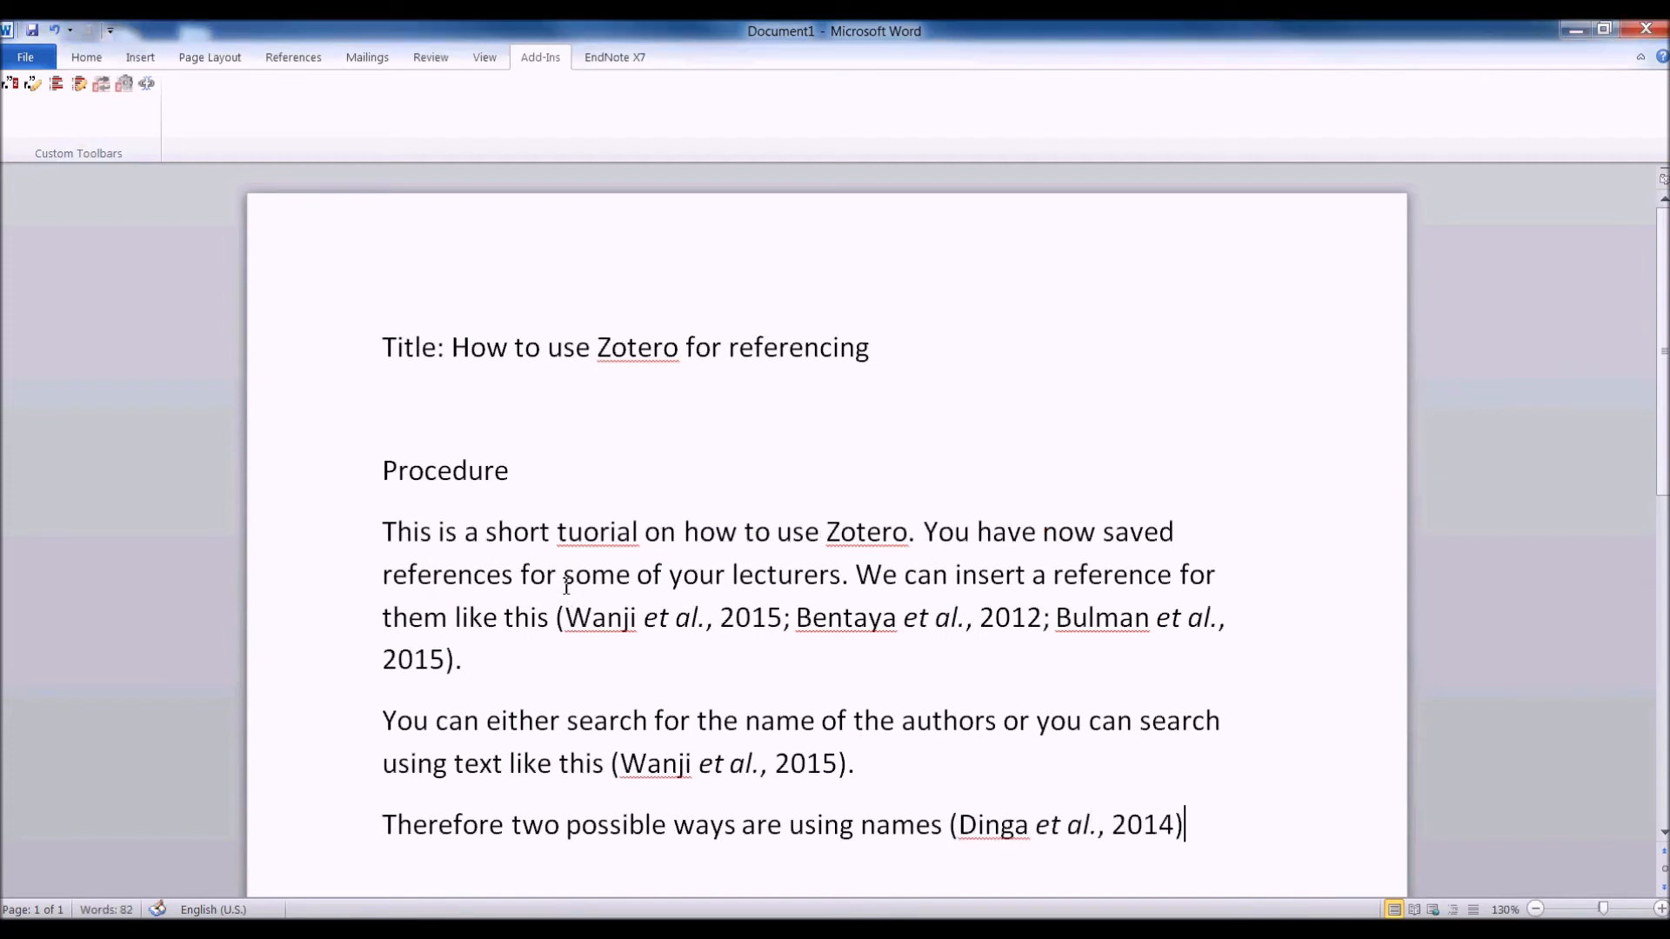
pyautogui.write('or using ')
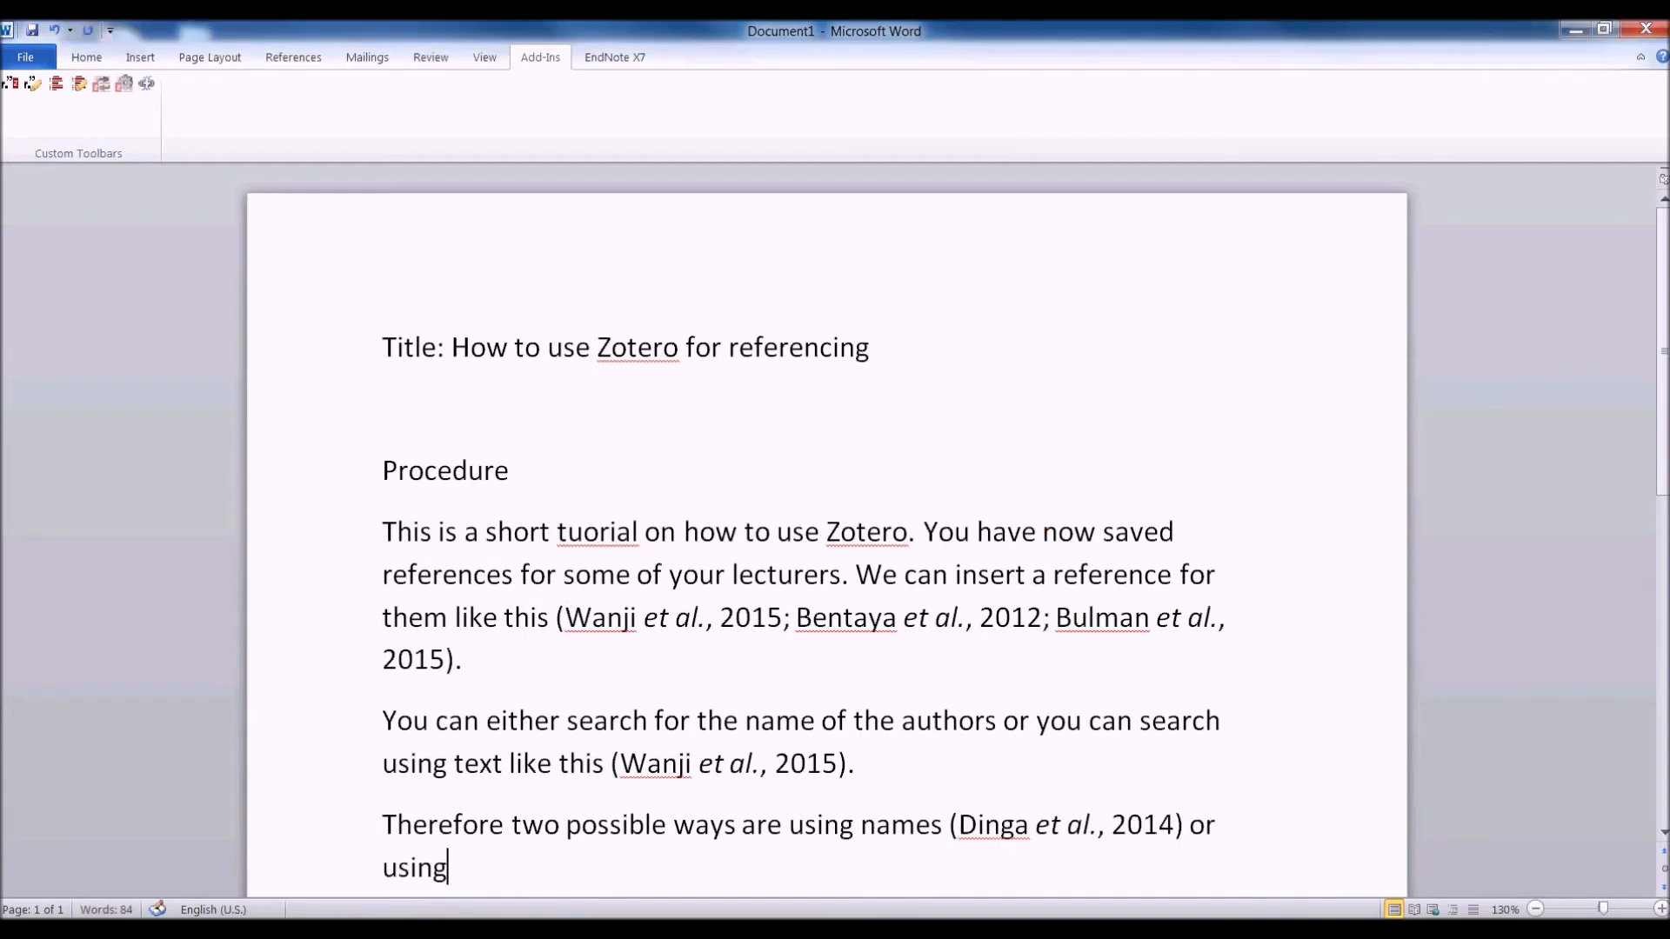
pyautogui.write('texts')
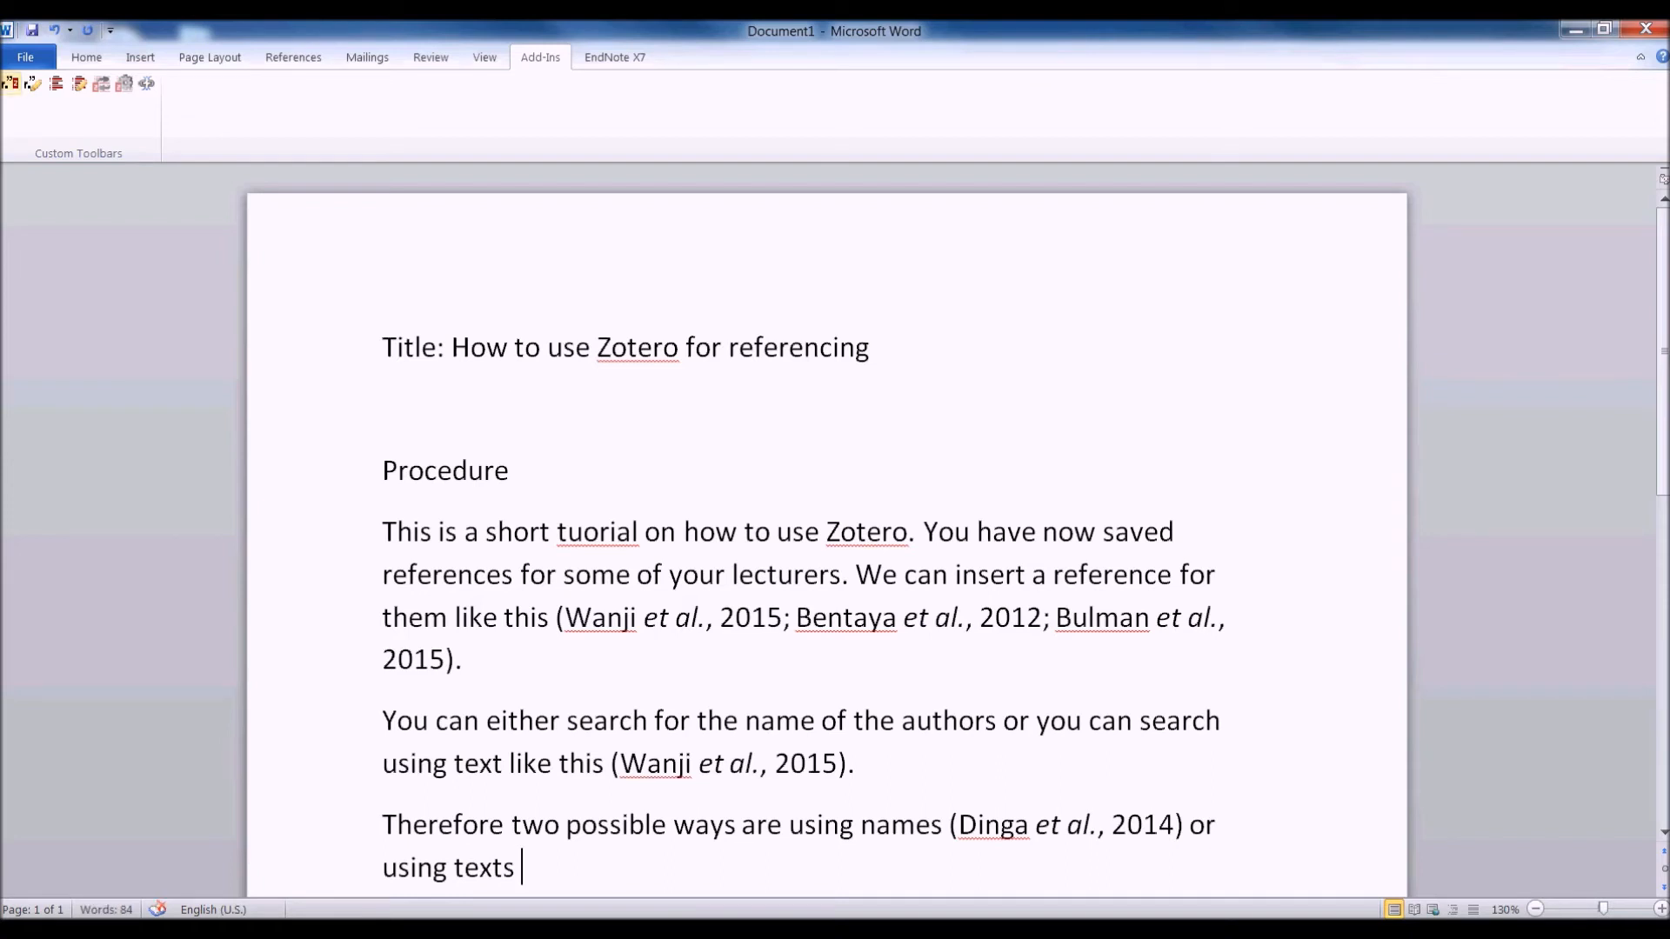
# Step: Cite the onchocerciasis situation analysis article after "using texts" by searching an author's name, and close the sentence with a period
pyautogui.click(11, 84)
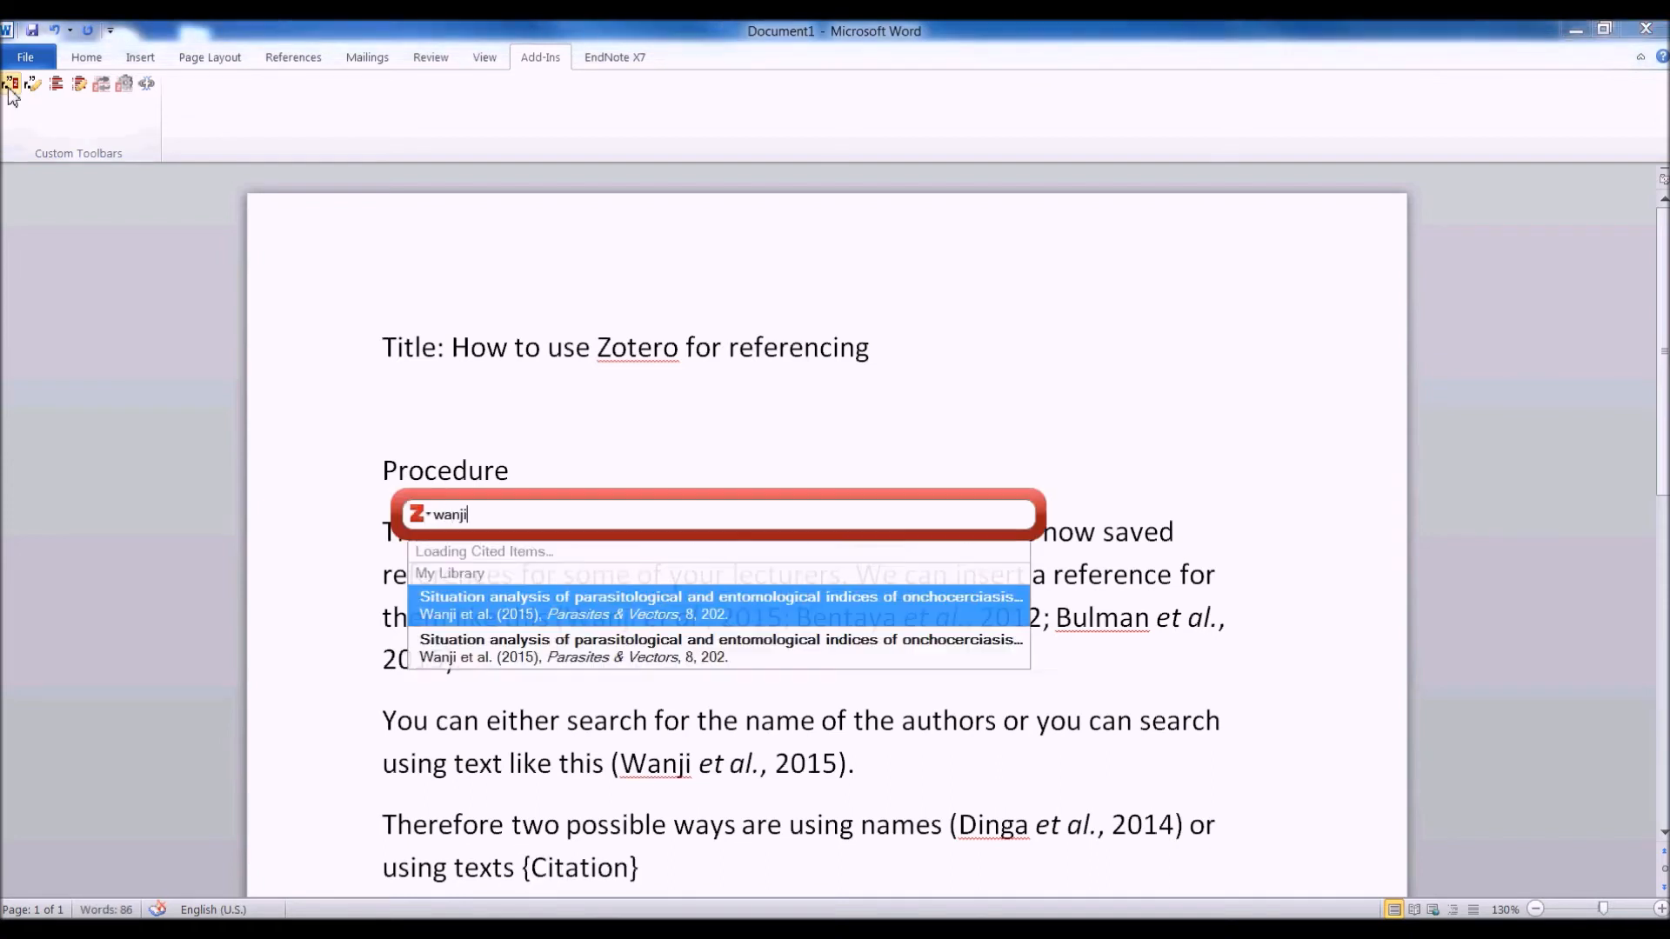
pyautogui.click(519, 582)
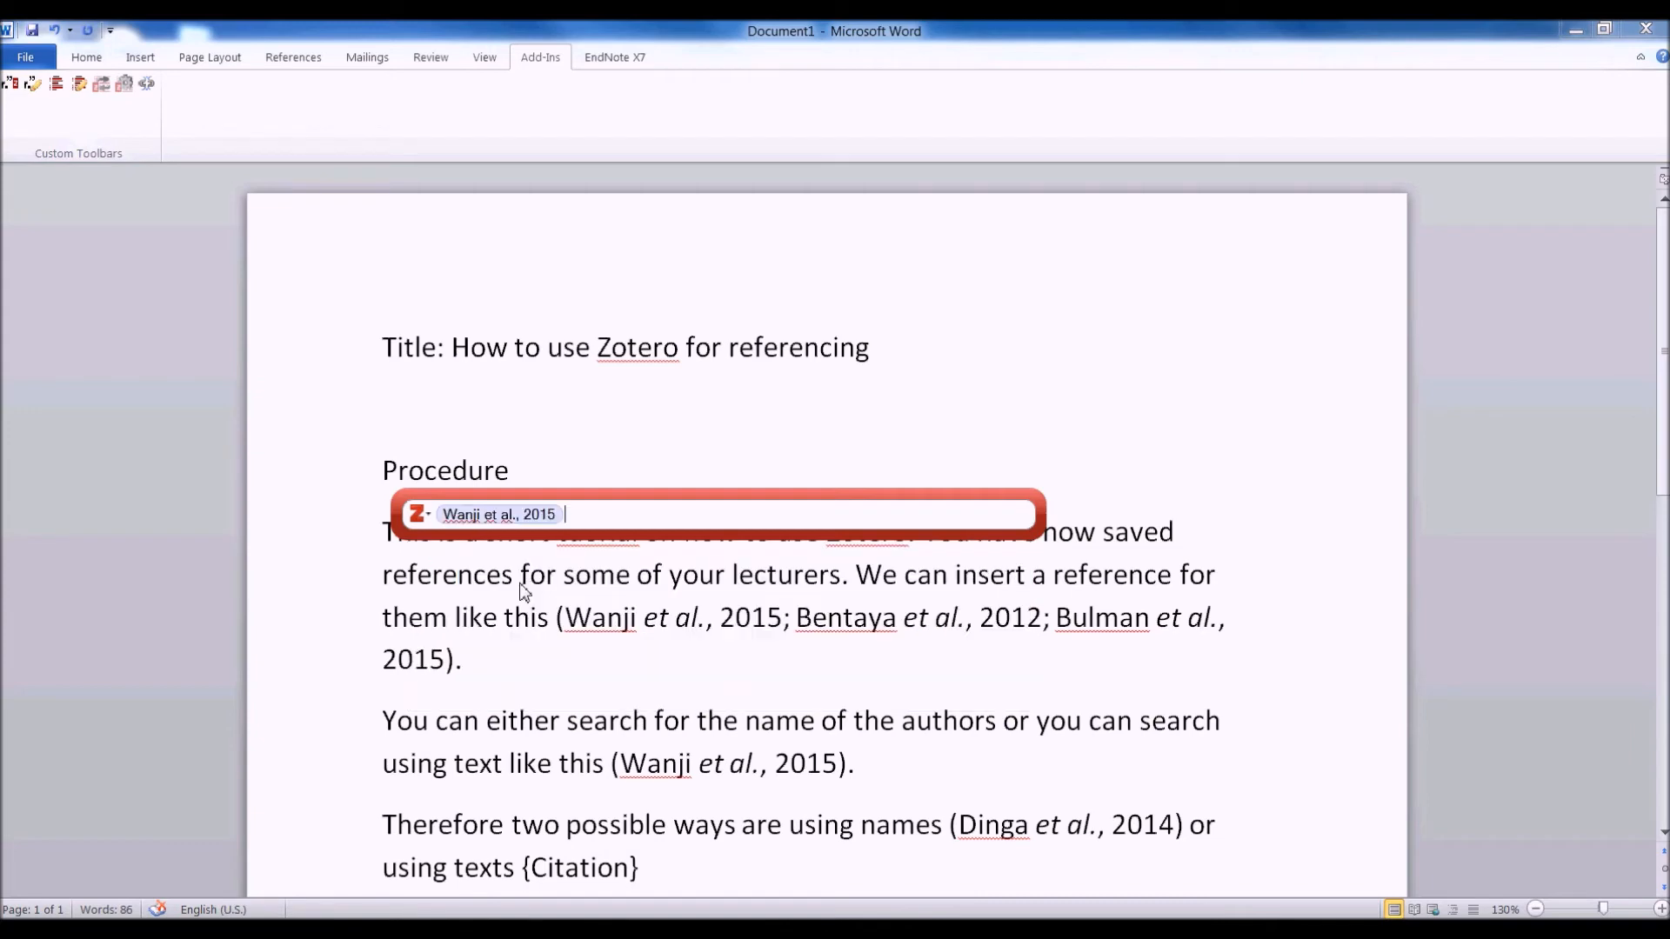
pyautogui.press('Return')
pyautogui.scroll(-2, 683, 567)
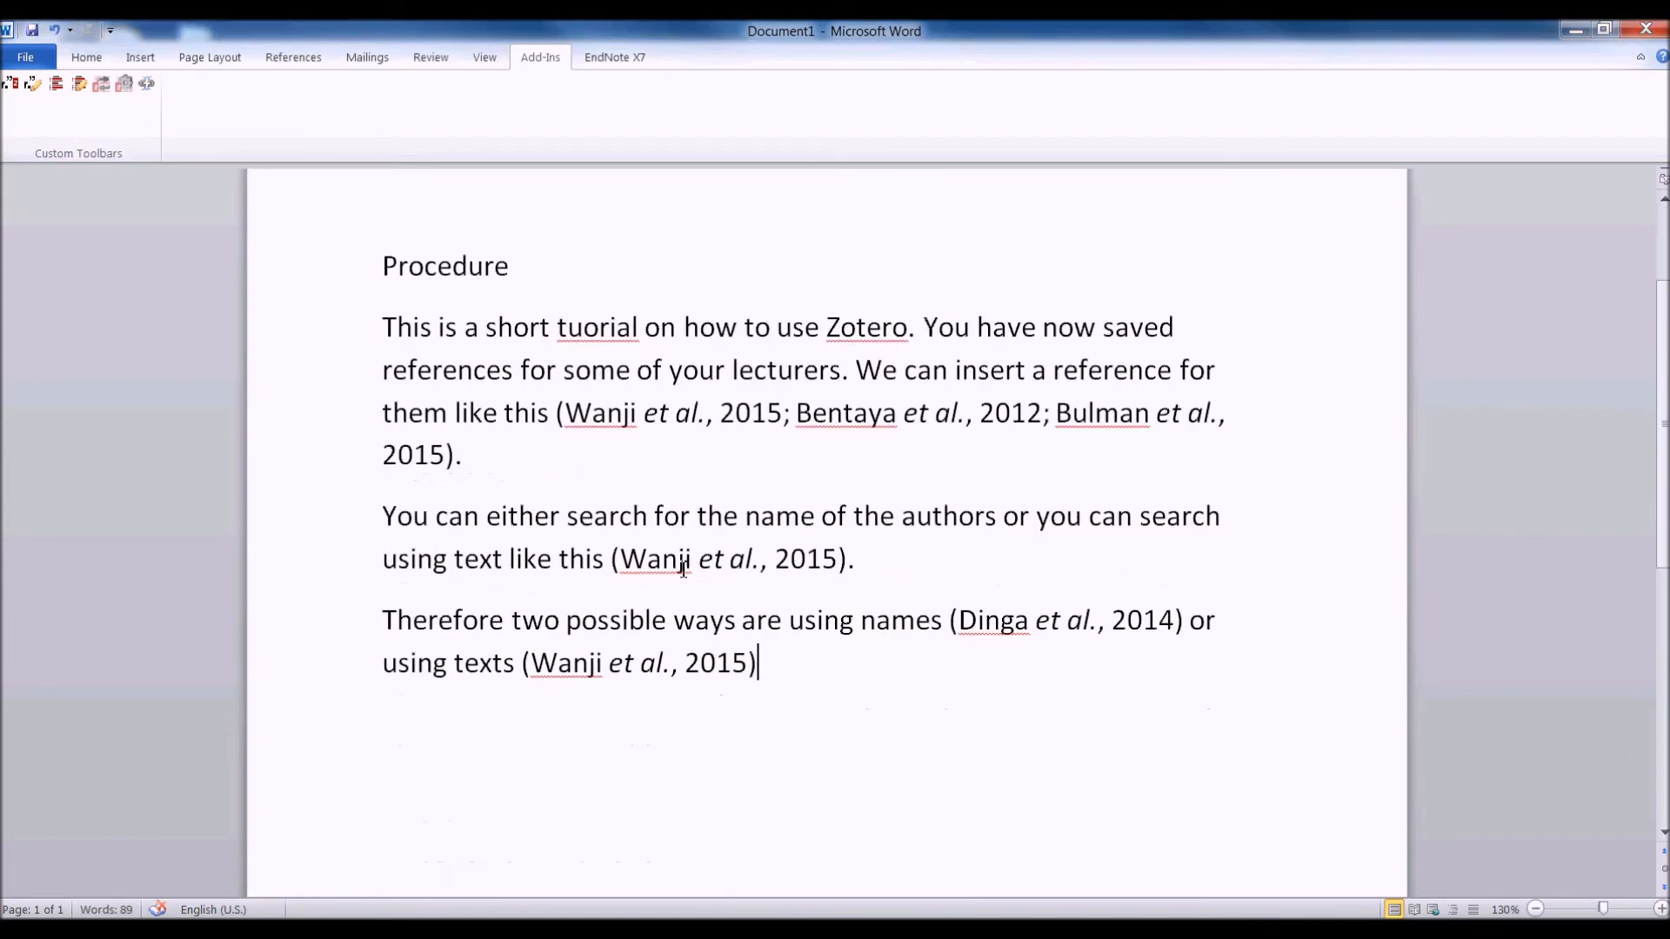
pyautogui.write('.')
# Step: Start a fourth paragraph with the text "So I proceed to add at will some more literature"
pyautogui.press('Return')
pyautogui.scroll(-2, 681, 570)
pyautogui.write('So I proced')
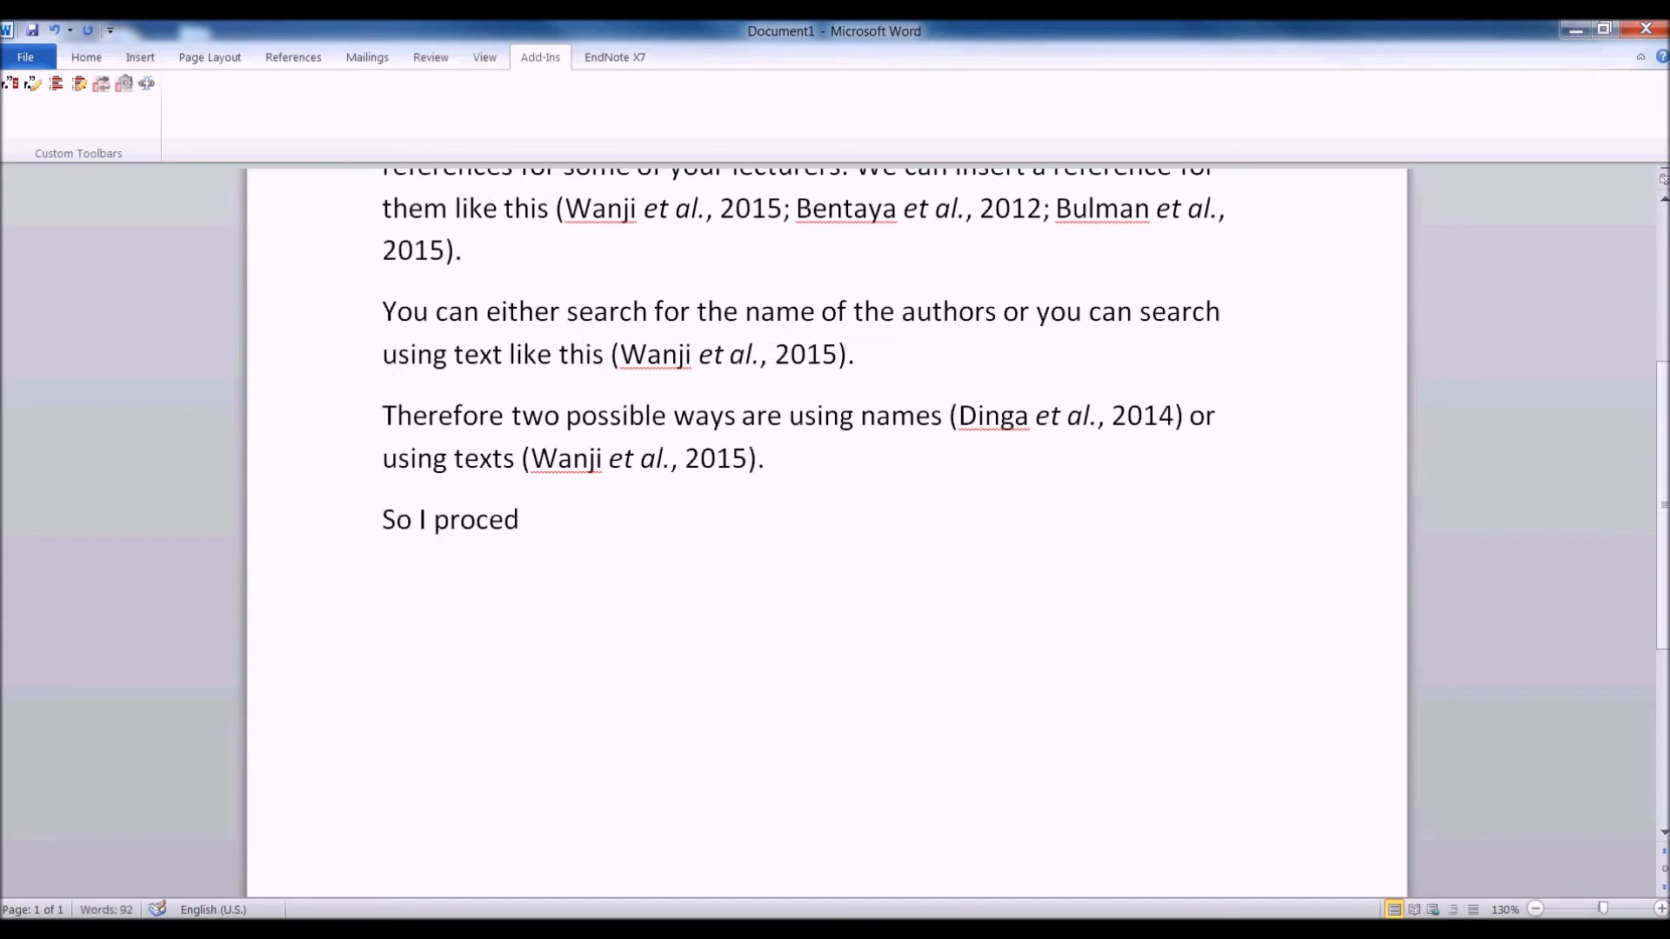
pyautogui.press('BackSpace')
pyautogui.write('ed to add at will some')
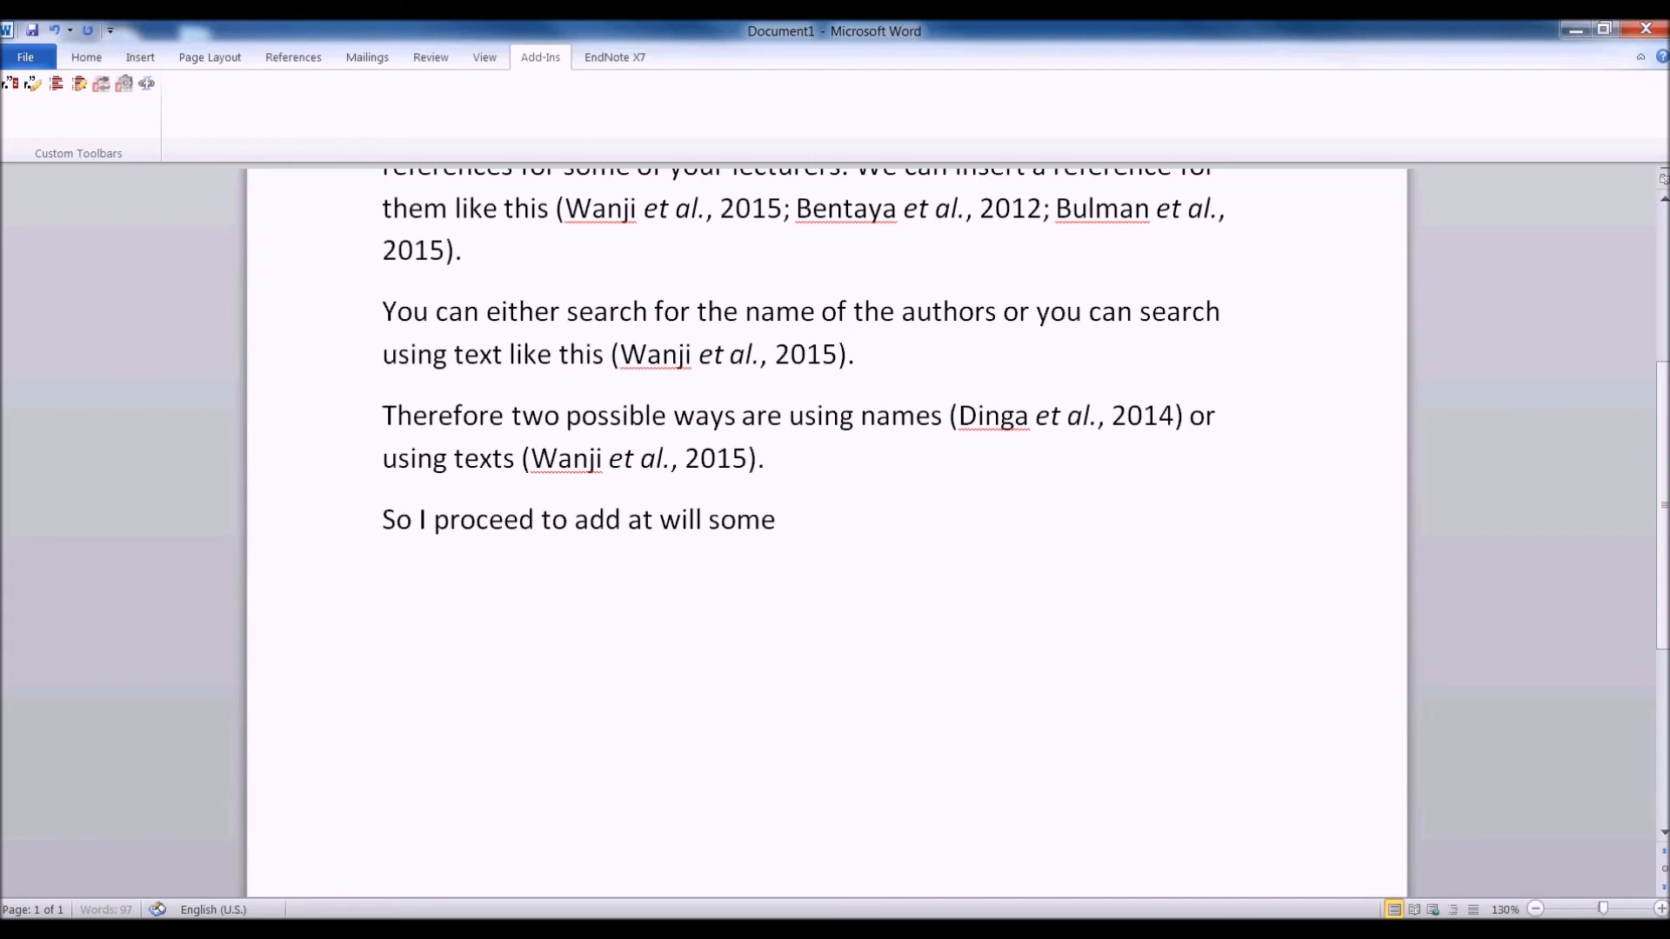
pyautogui.write(' more literature')
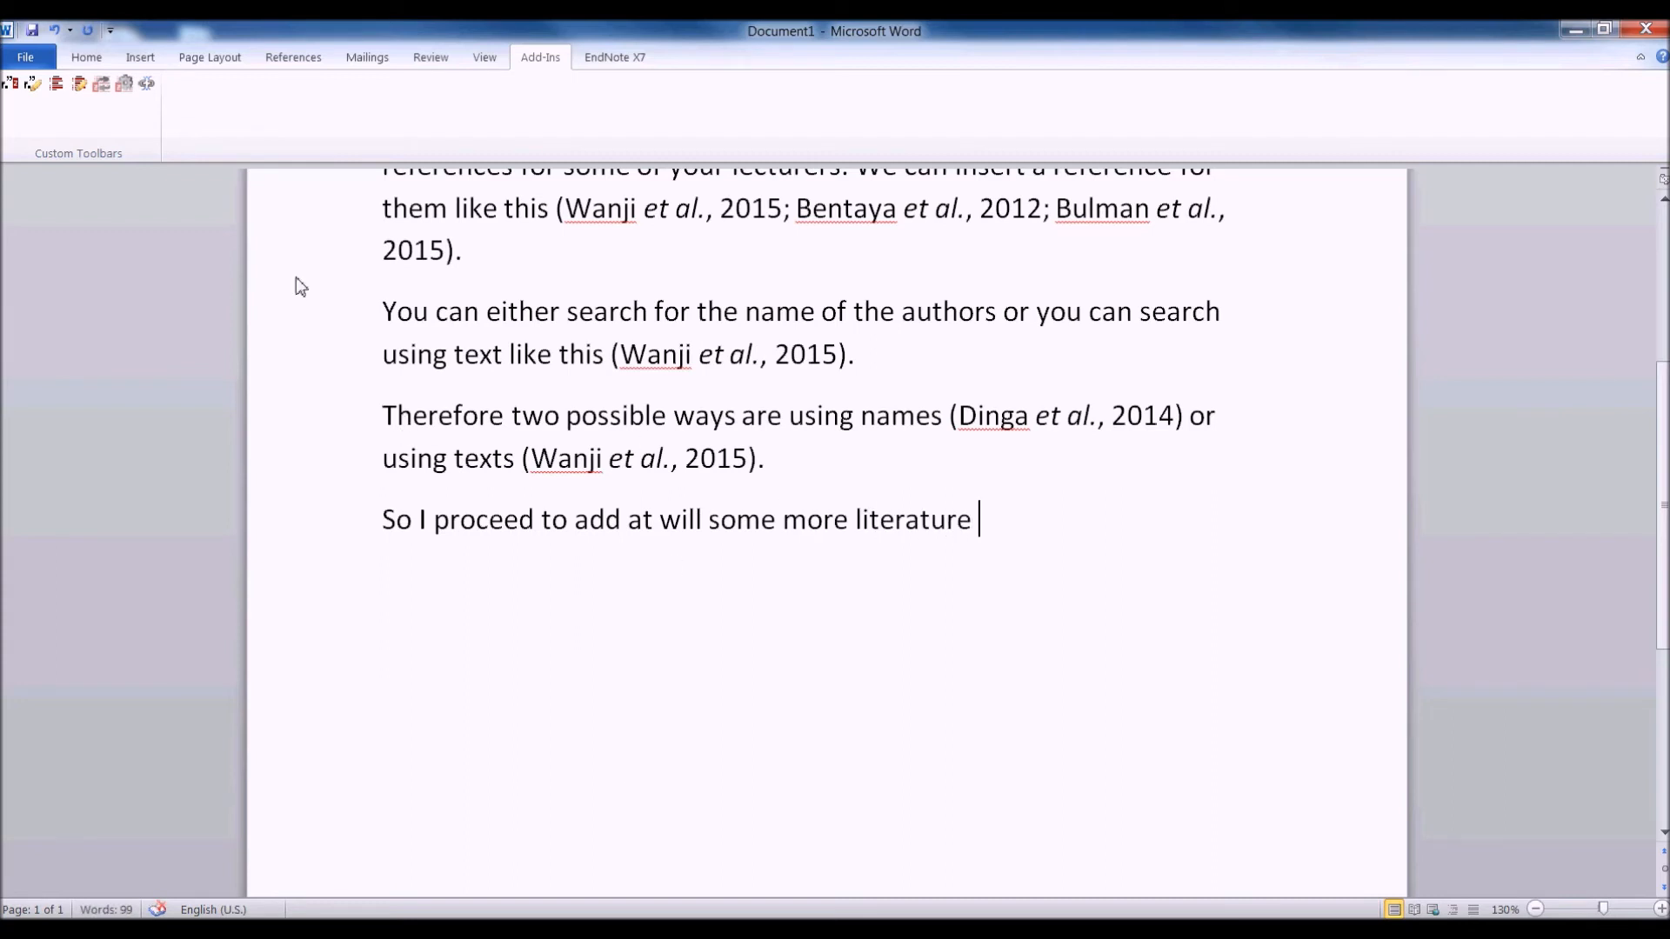
# Step: Begin a citation after "literature" with the 2005 gamma-secretase inhibition article by author's name and the 2012 motor deficits article found with "5x"
pyautogui.click(10, 83)
pyautogui.write('comery')
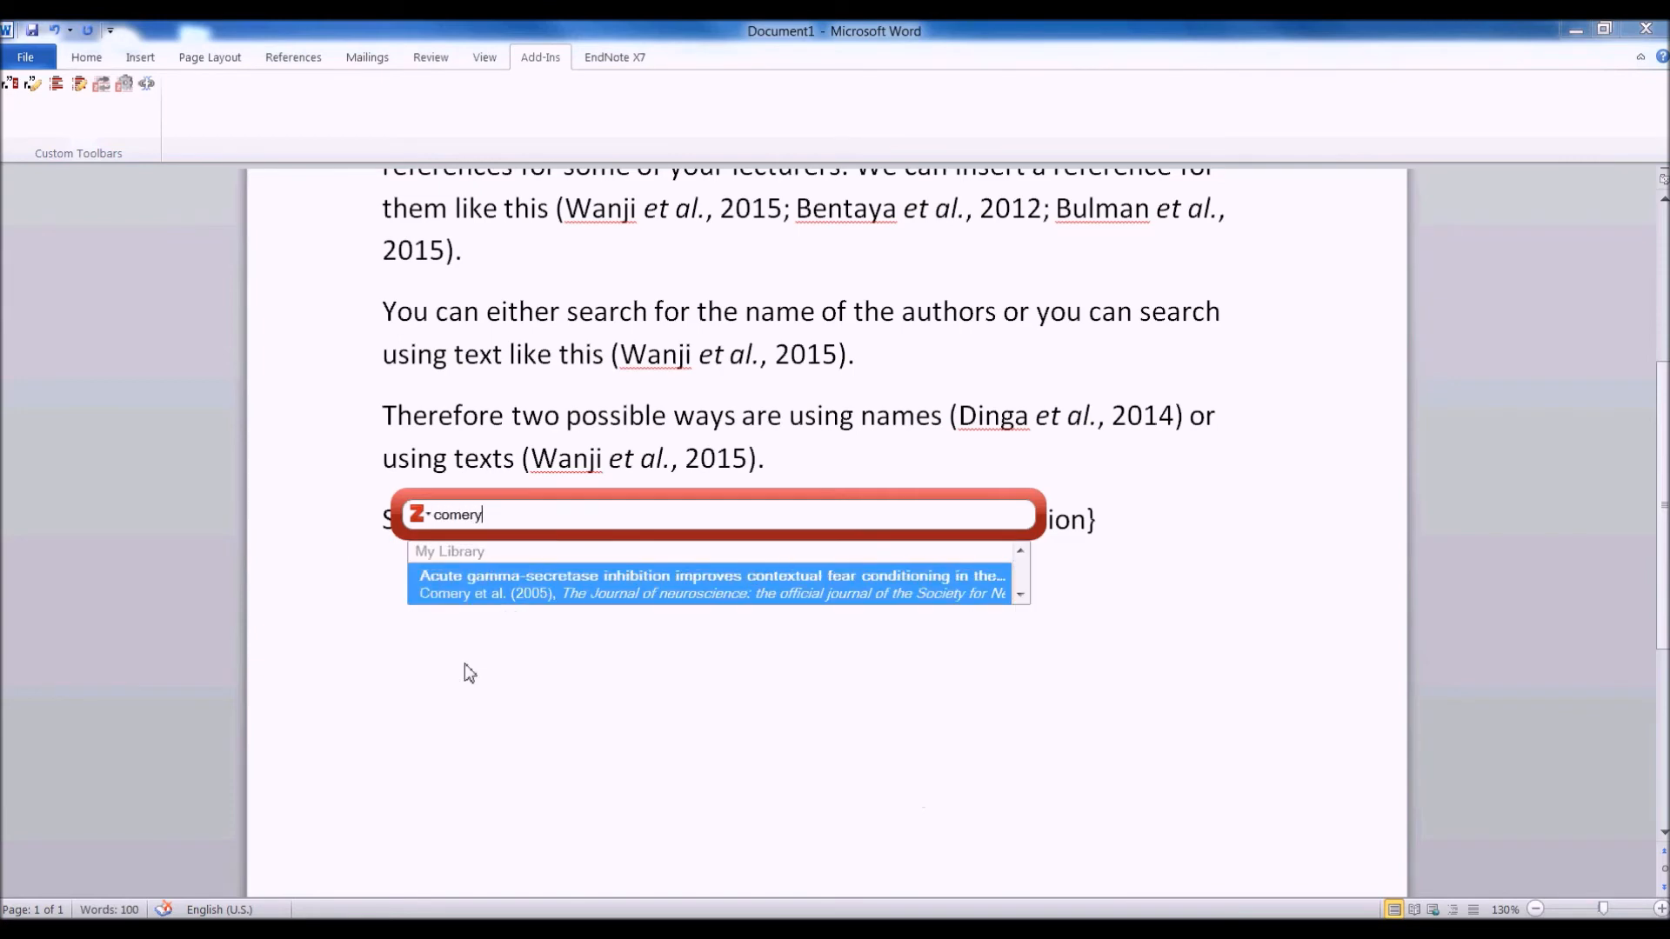
pyautogui.click(494, 578)
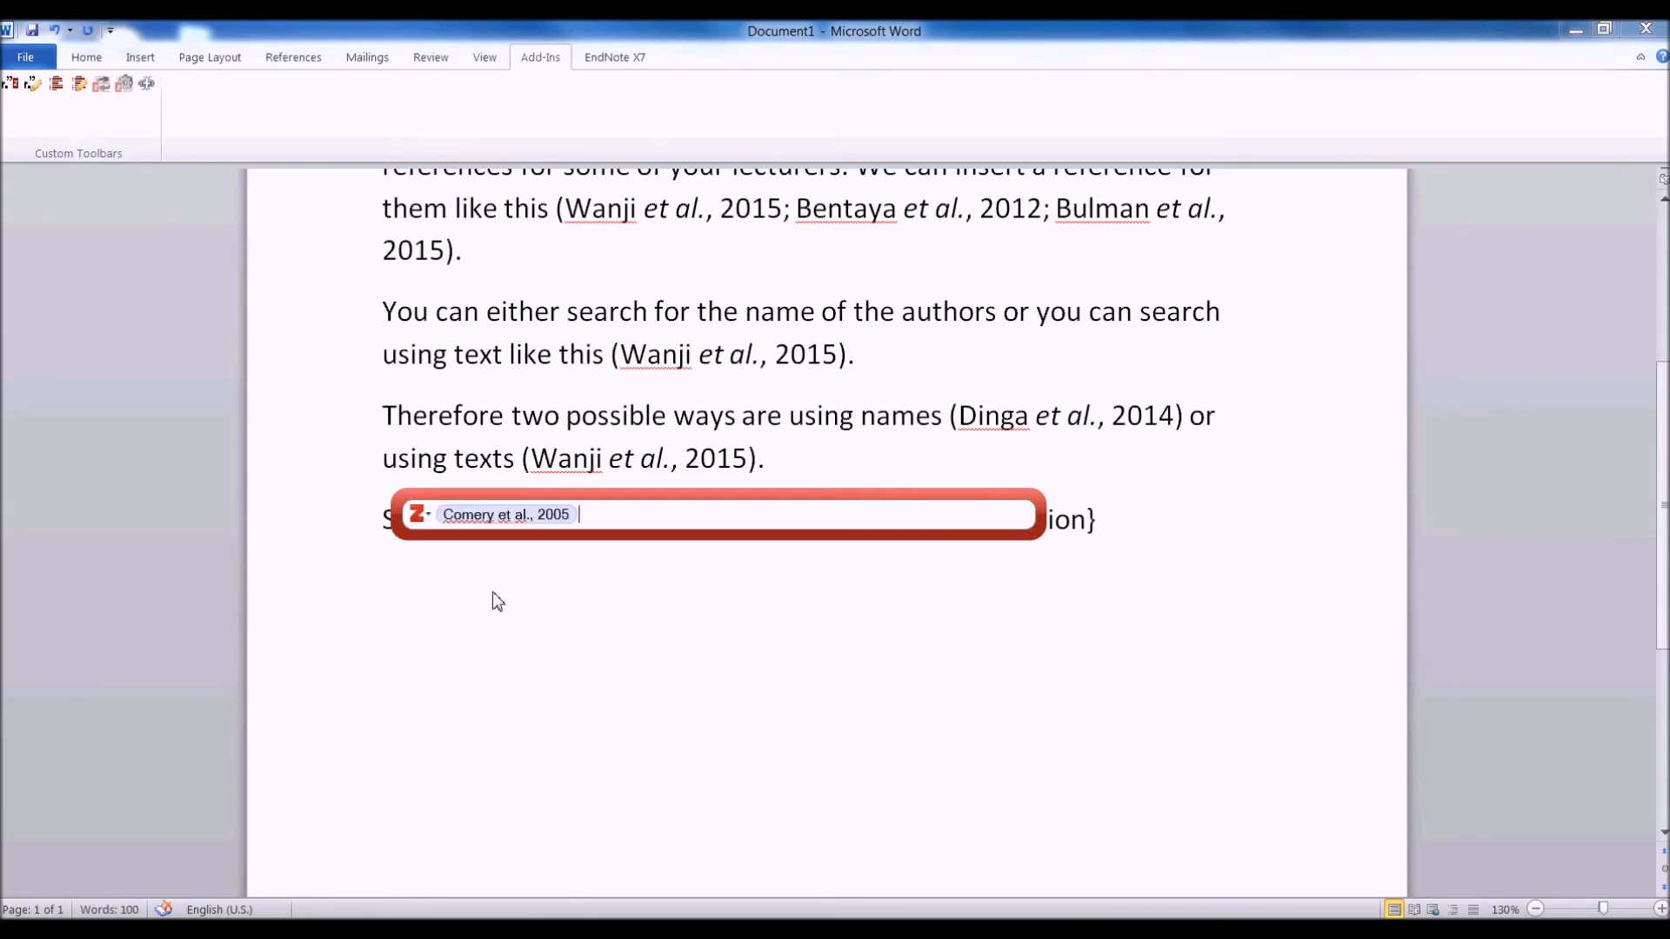
pyautogui.write('5x')
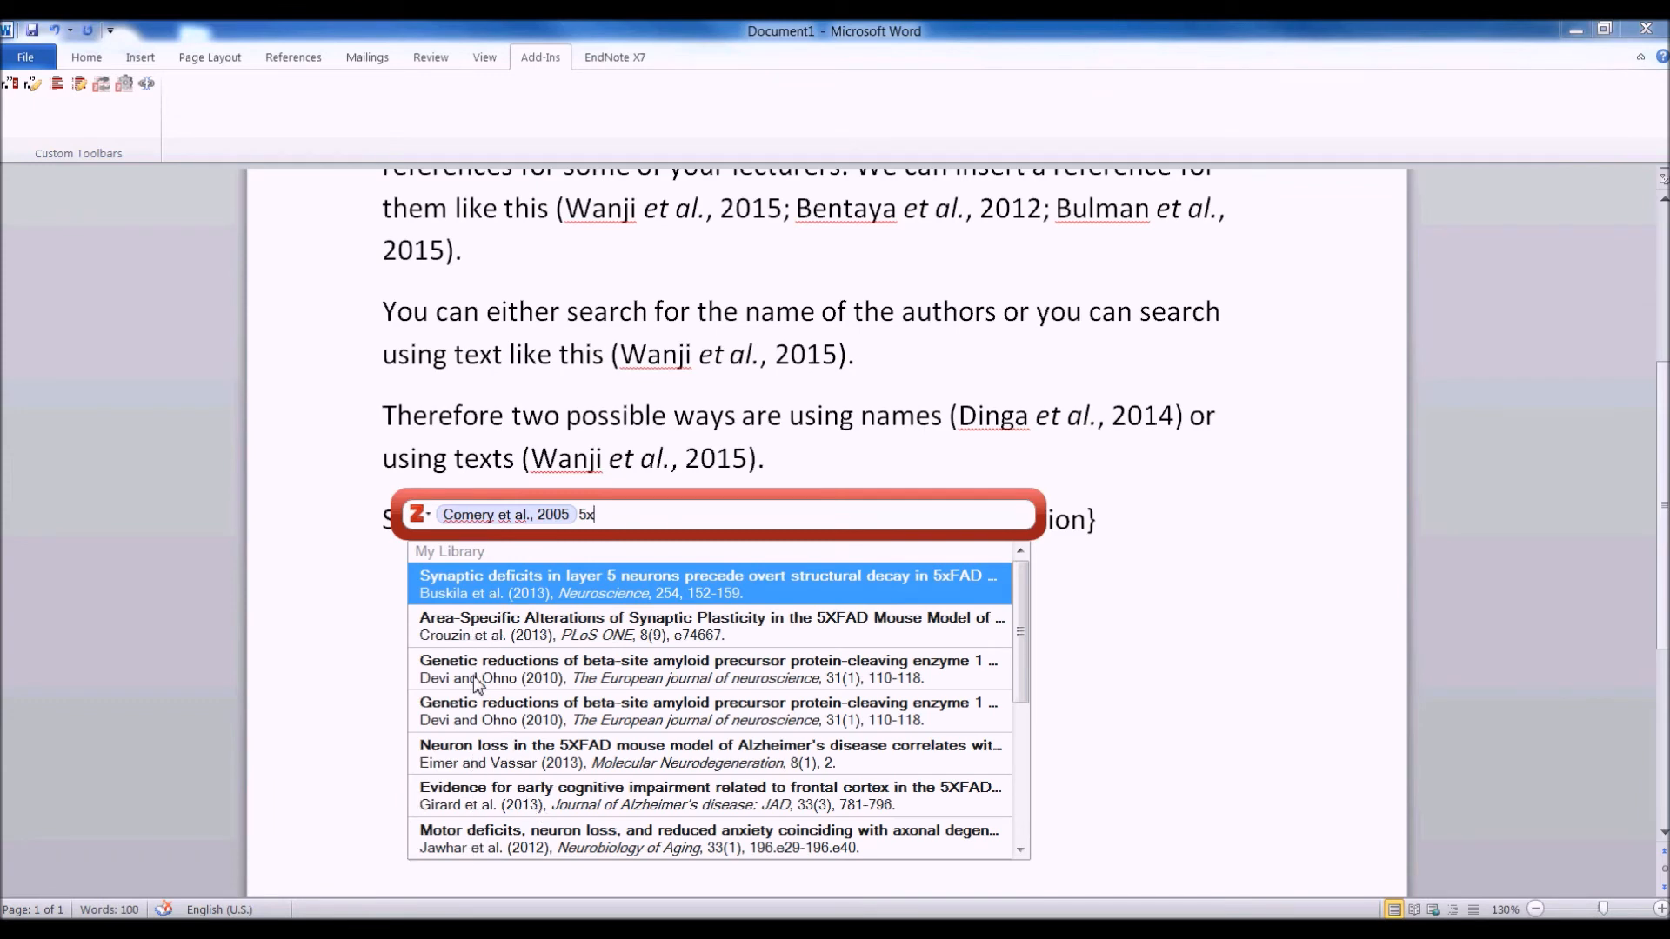
pyautogui.click(485, 835)
# Step: Add the gamma-secretase article with page 25 and the genetic background article found with "tg2576", and insert the combined citation
pyautogui.write('tg2')
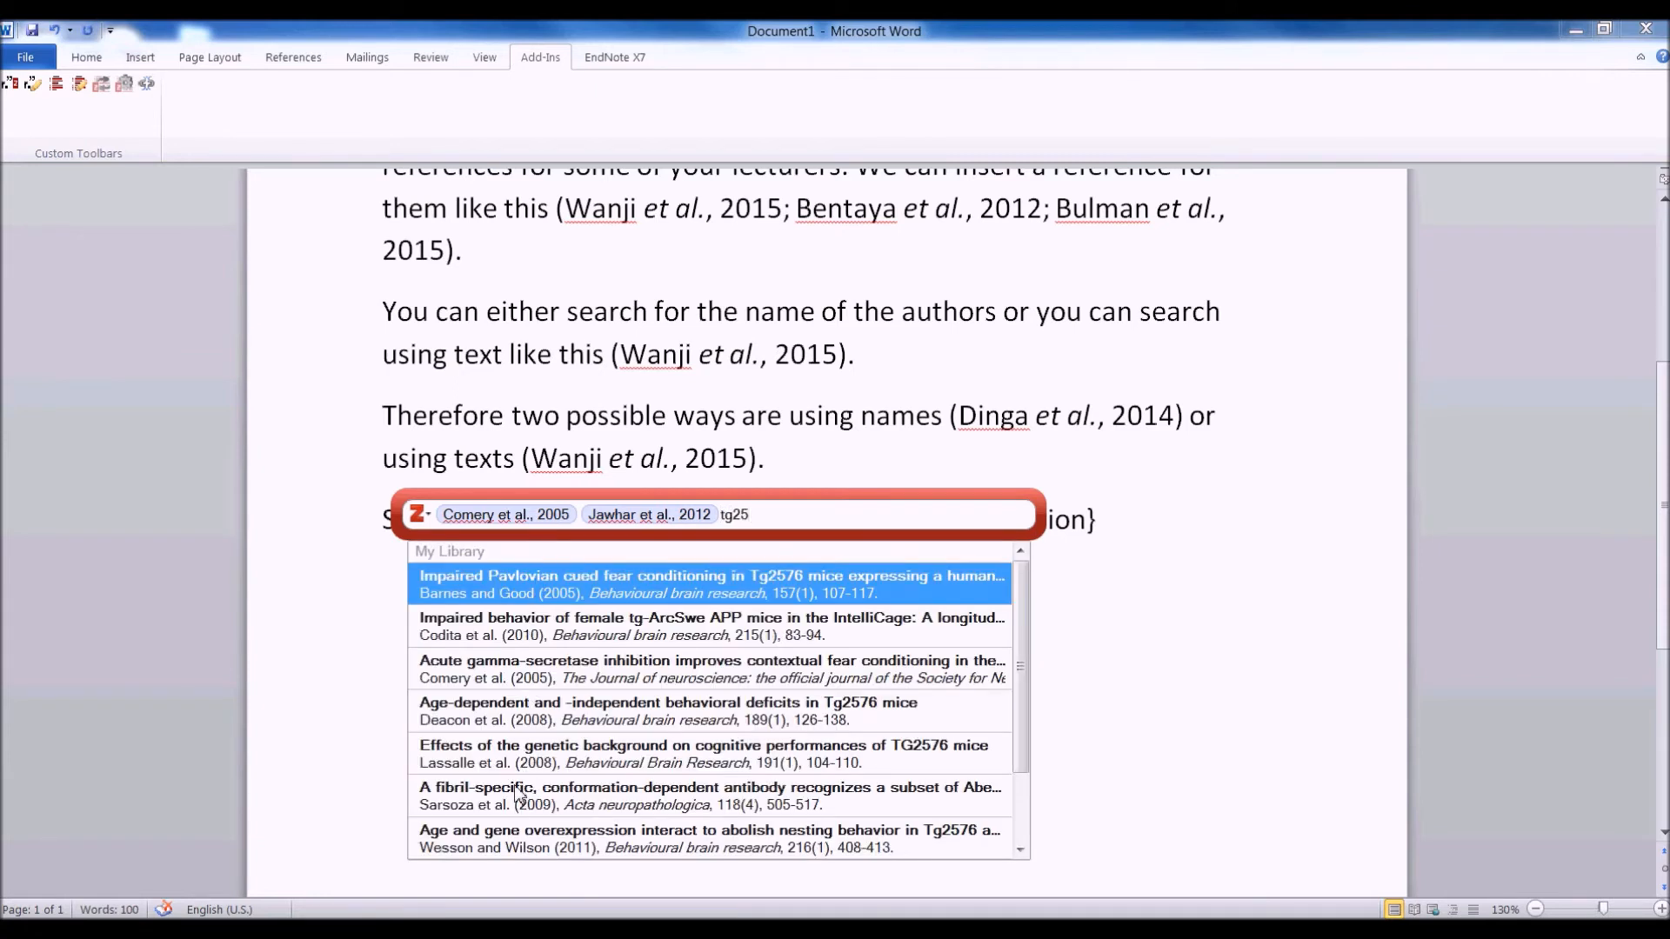
pyautogui.click(522, 683)
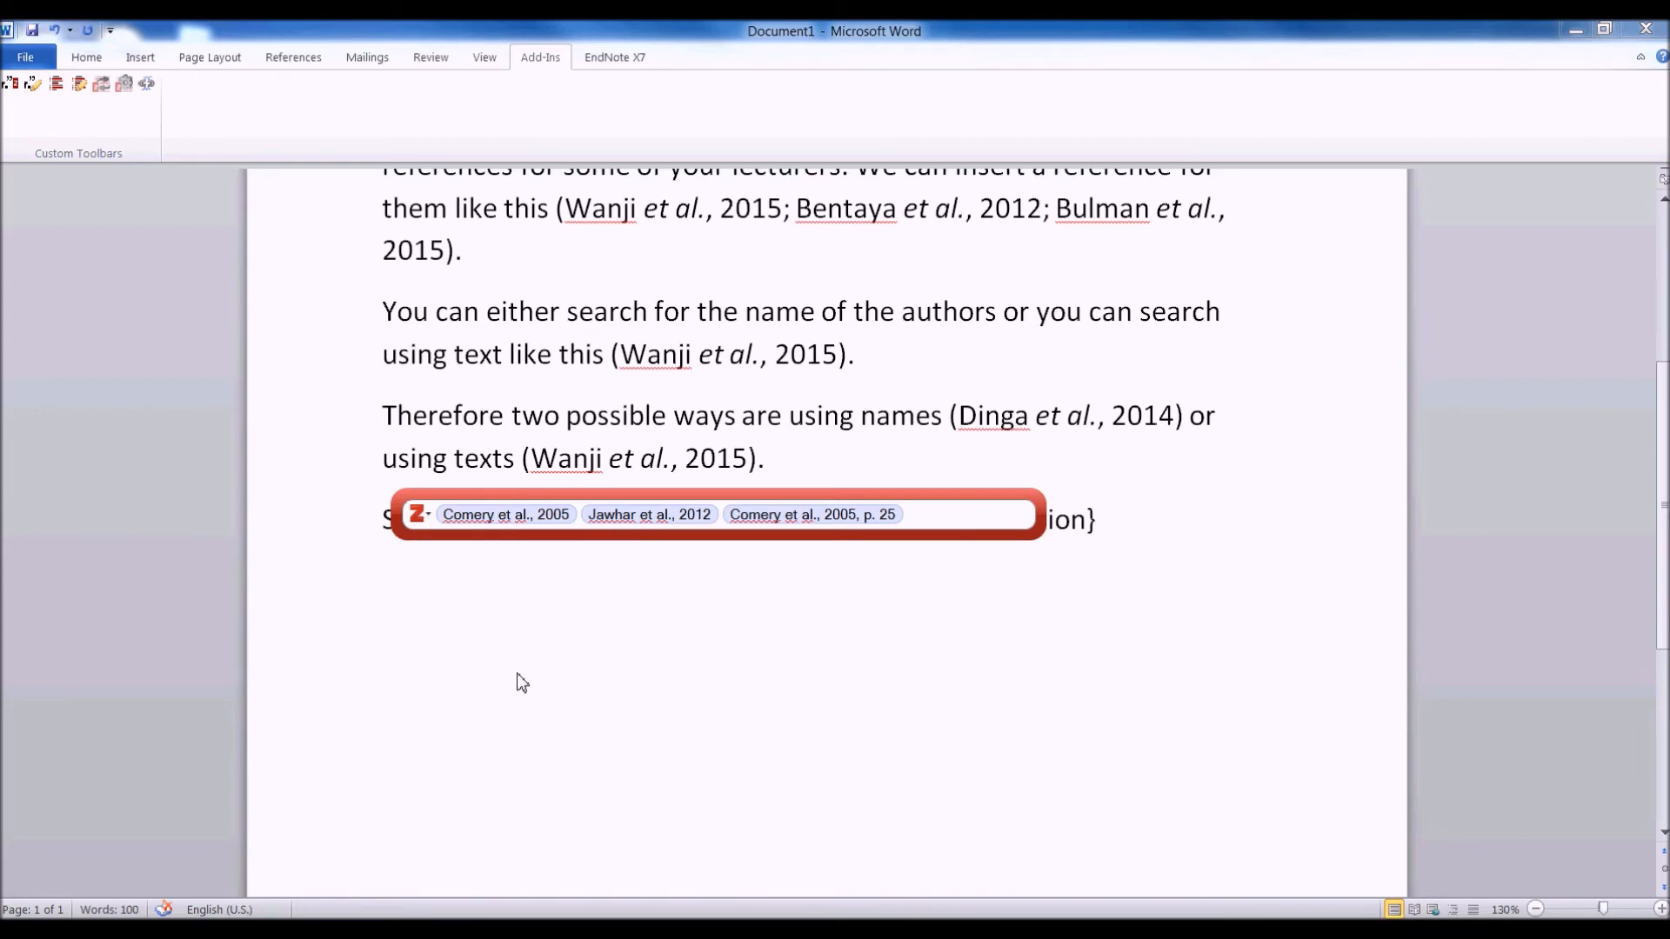
pyautogui.write('tg')
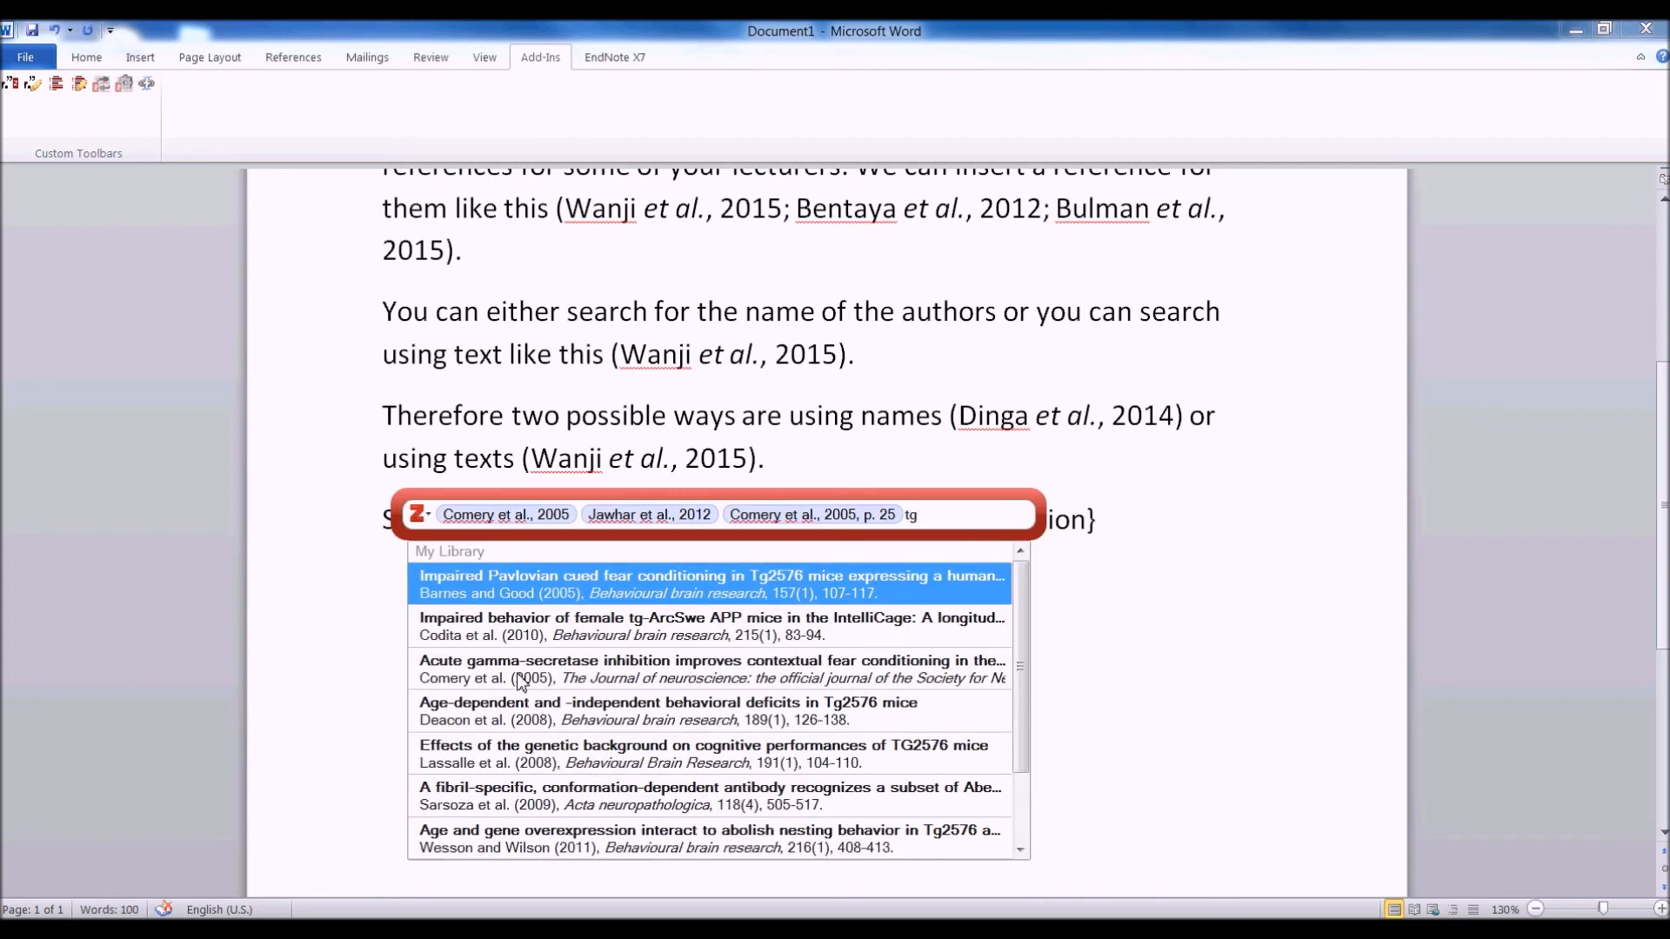
pyautogui.write('2576')
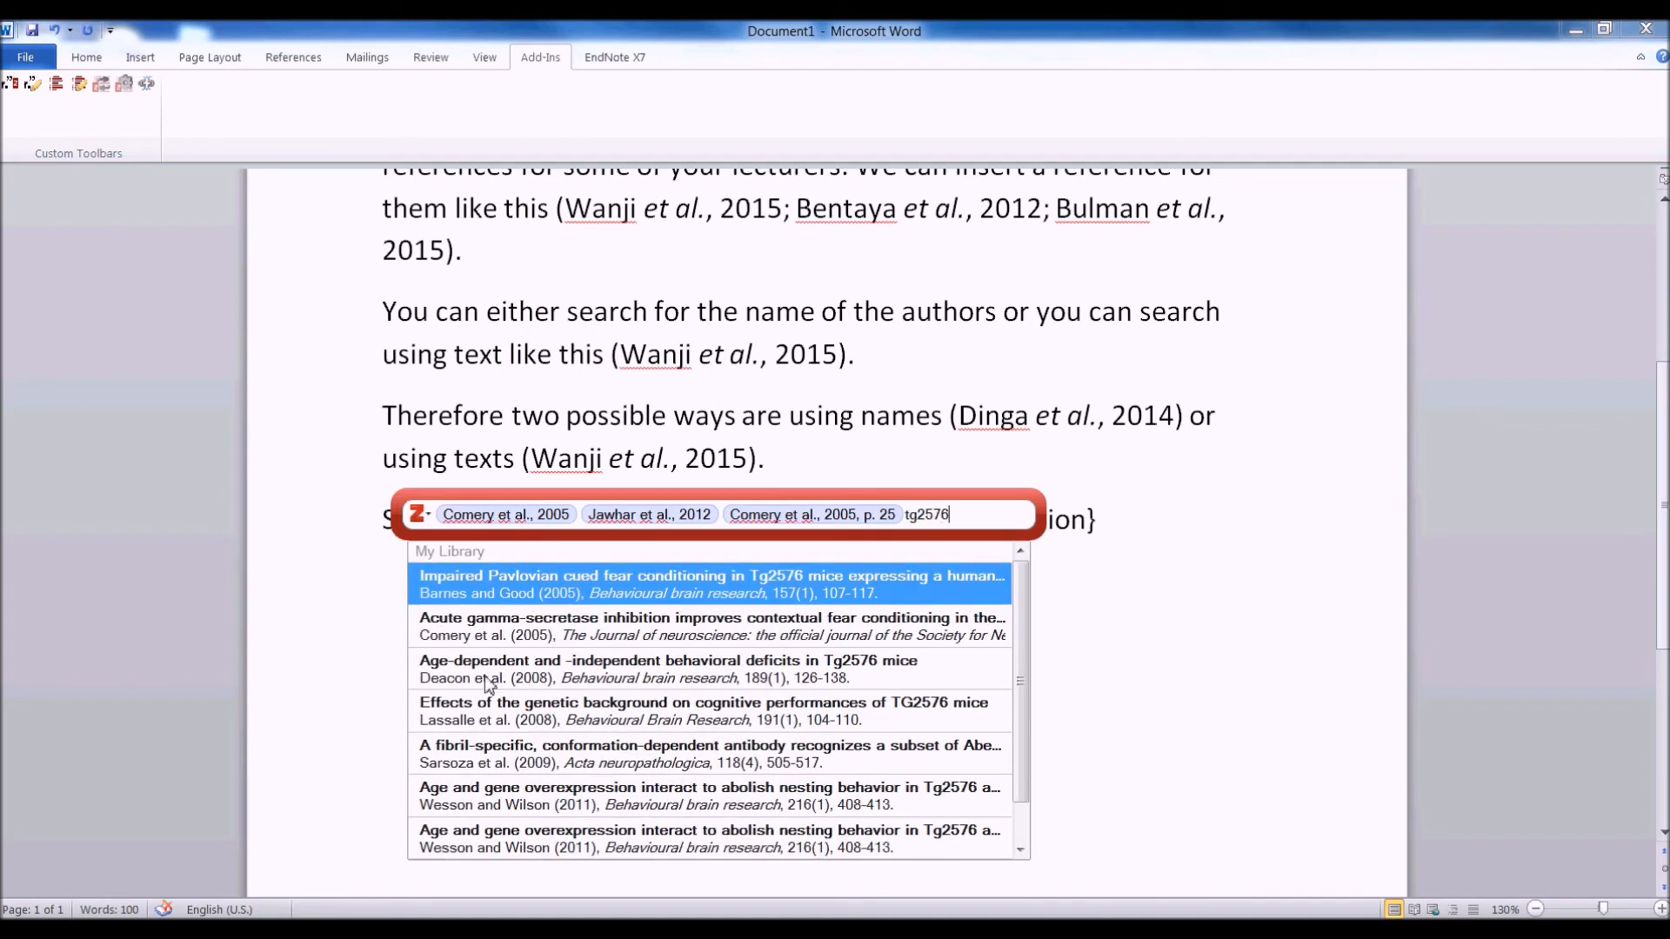
pyautogui.click(478, 715)
pyautogui.press('Return')
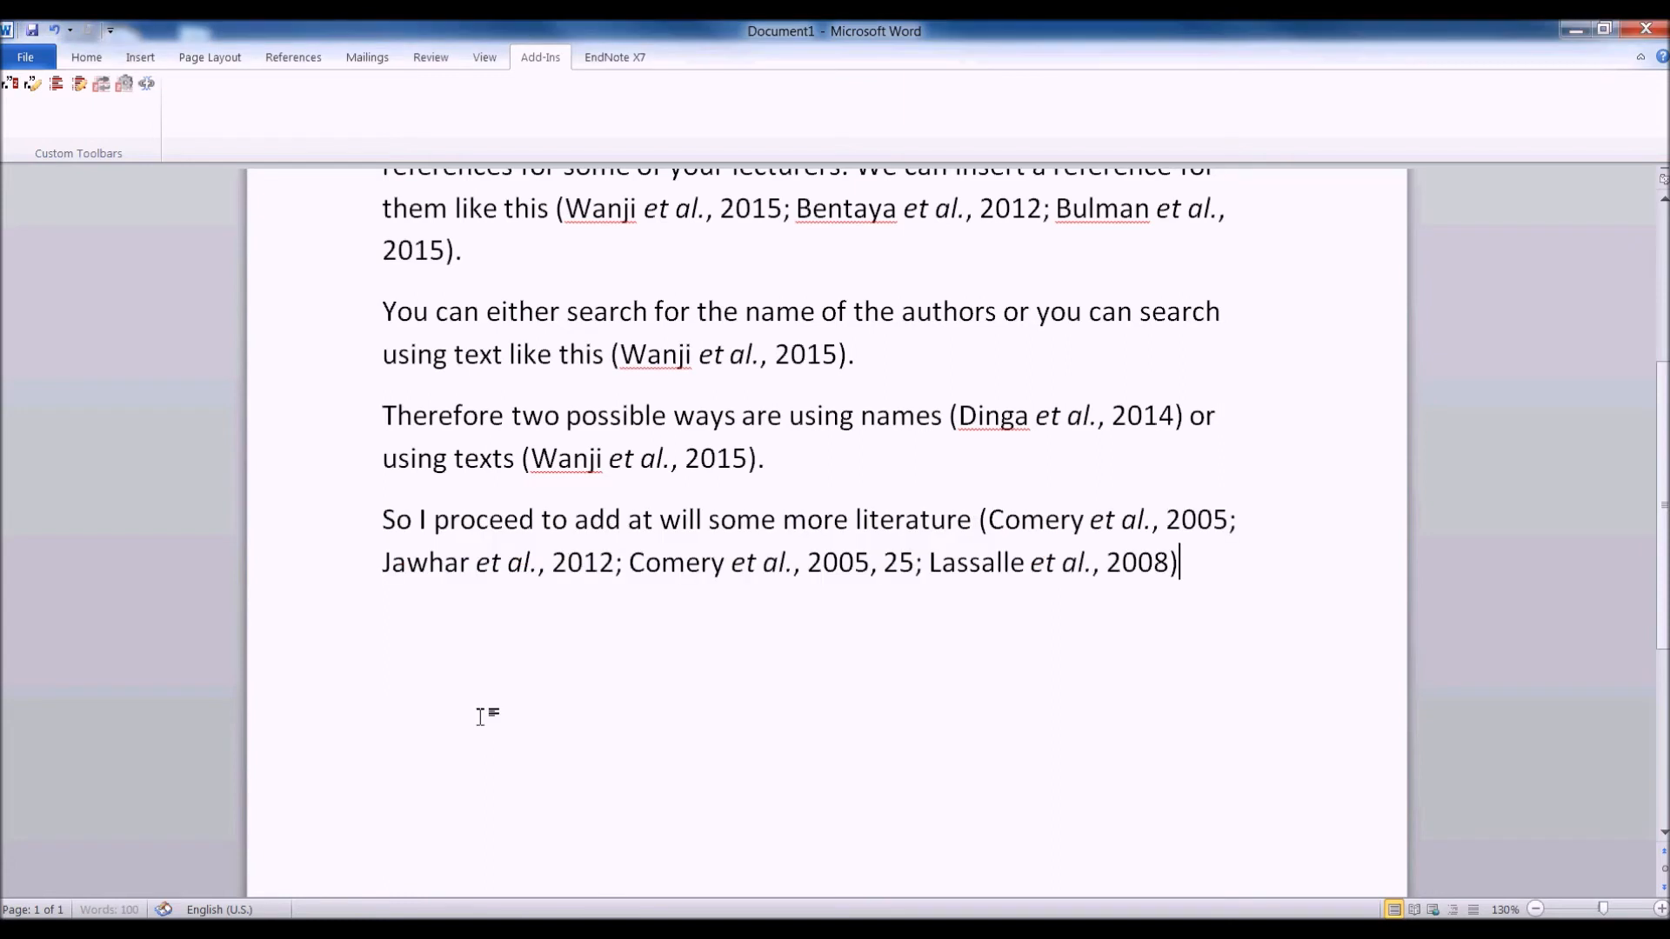
# Step: Close the sentence after the combined citation with a period and add "And you can add as much as you want."
pyautogui.write('. And you')
pyautogui.write(' cana dd as')
pyautogui.press('BackSpace')
pyautogui.press('BackSpace')
pyautogui.press('BackSpace')
pyautogui.press('BackSpace')
pyautogui.press('BackSpace')
pyautogui.press('BackSpace')
pyautogui.press('BackSpace')
pyautogui.write('add as much a')
pyautogui.press('BackSpace')
pyautogui.write('as you want.')
# Step: Add the heading "References :" below the fourth paragraph, separated by an empty line and followed by a new line
pyautogui.press('Return')
pyautogui.press('Return')
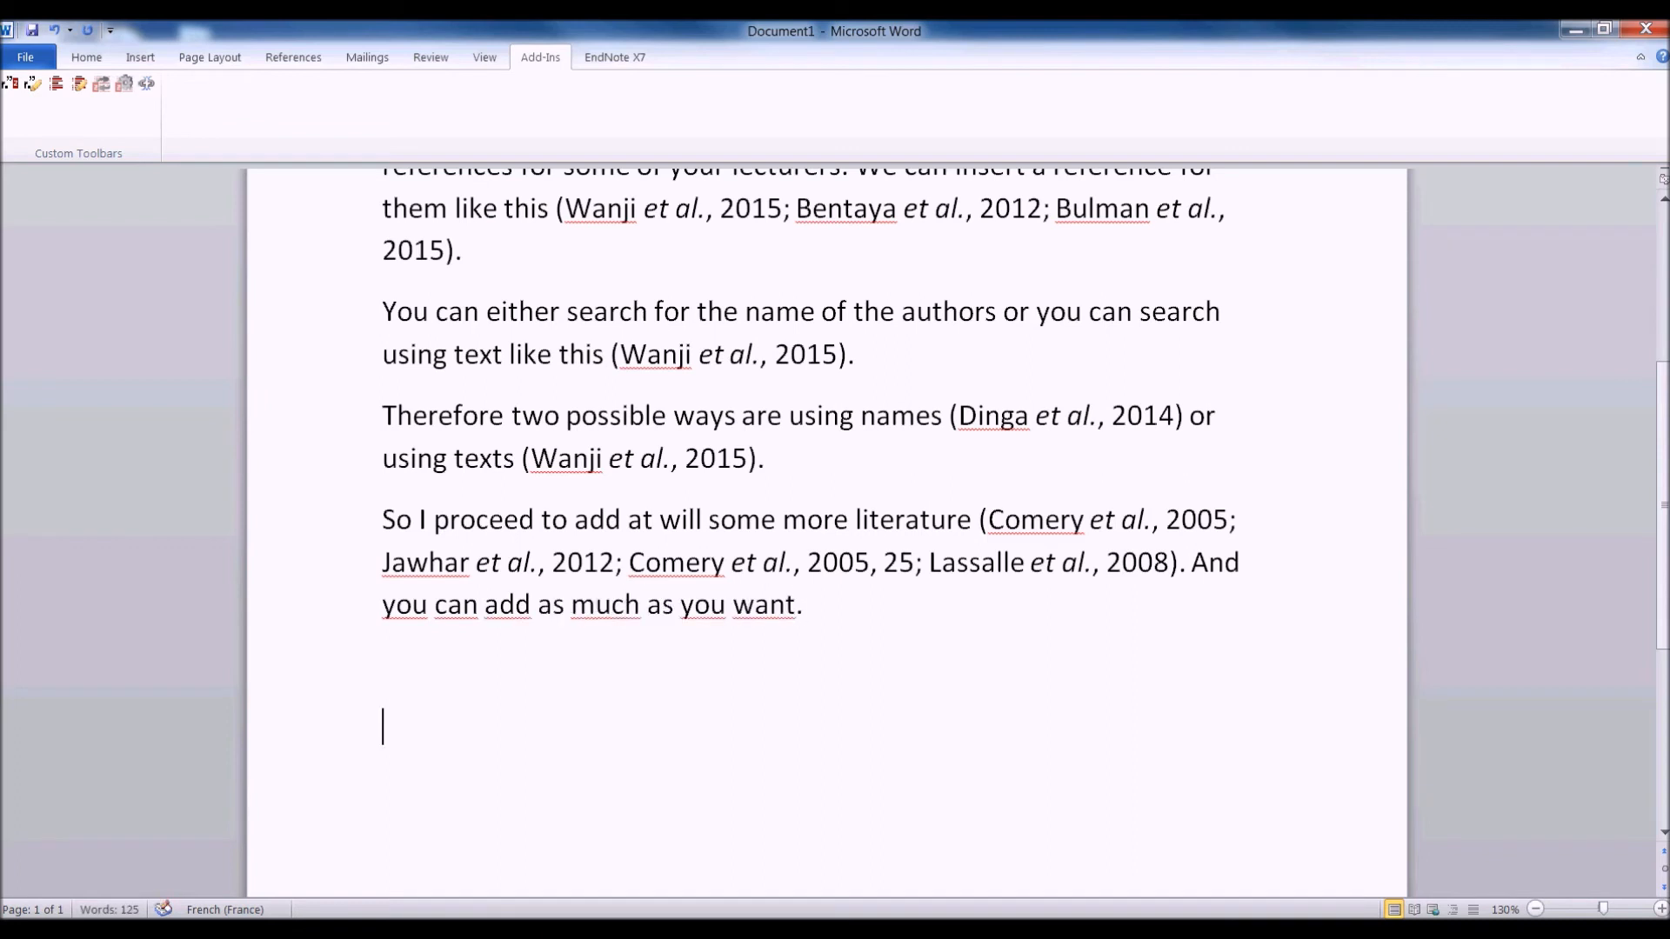
pyautogui.write('References :')
pyautogui.press('Return')
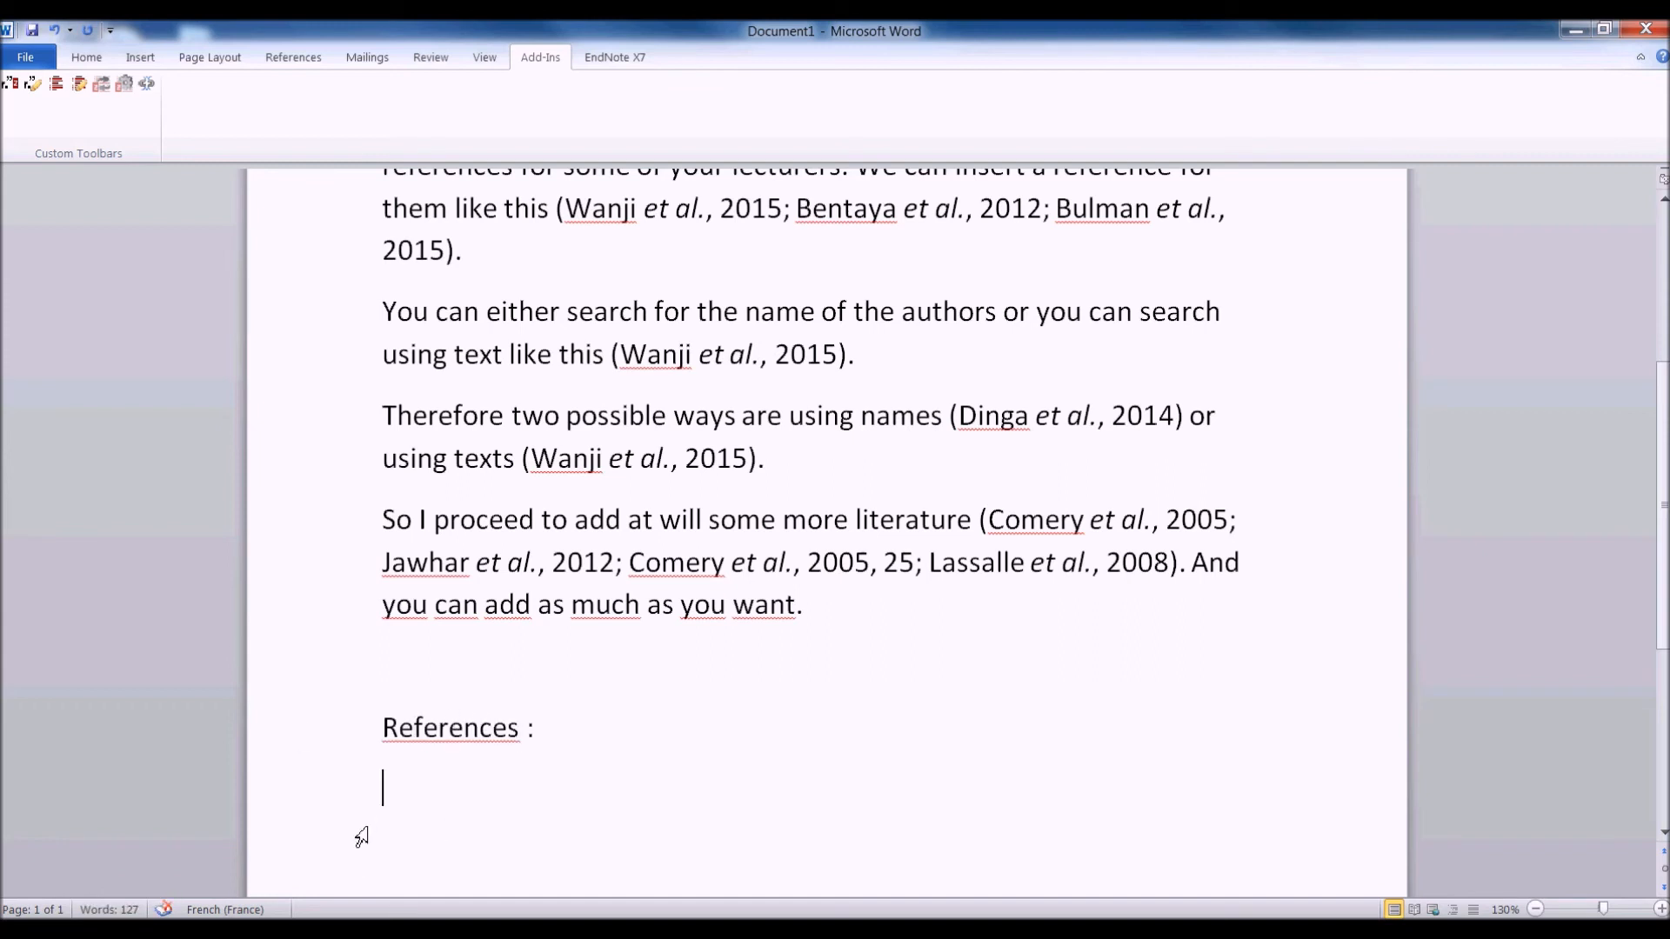
# Step: Insert the Zotero bibliography below the References heading and look through its entries against the cited text
pyautogui.click(58, 86)
pyautogui.scroll(-4, 488, 677)
pyautogui.click(538, 630)
pyautogui.scroll(-3, 755, 629)
pyautogui.scroll(-5, 755, 629)
pyautogui.scroll(-1, 754, 629)
pyautogui.scroll(1, 698, 472)
pyautogui.scroll(4, 698, 472)
pyautogui.scroll(5, 699, 472)
pyautogui.click(687, 481)
pyautogui.scroll(4, 686, 488)
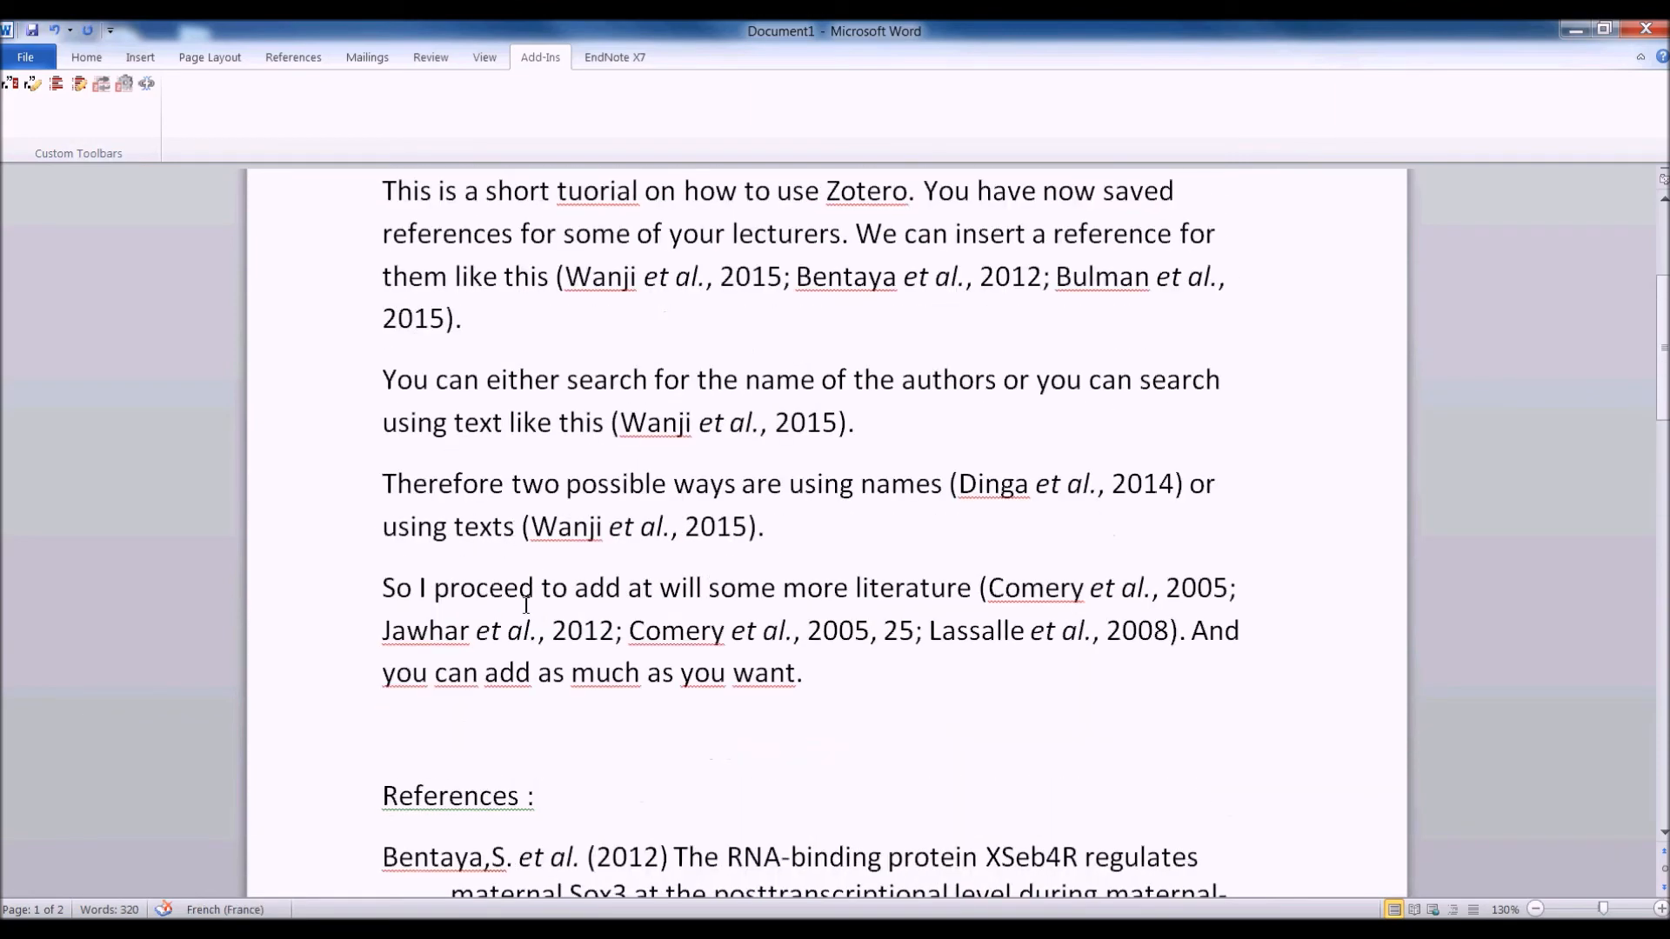
pyautogui.scroll(1, 536, 585)
# Step: Add a new paragraph above the References heading reading "And we go on typing and add new references"
pyautogui.scroll(-5, 536, 584)
pyautogui.click(808, 410)
pyautogui.press('Return')
pyautogui.press('Return')
pyautogui.write('A')
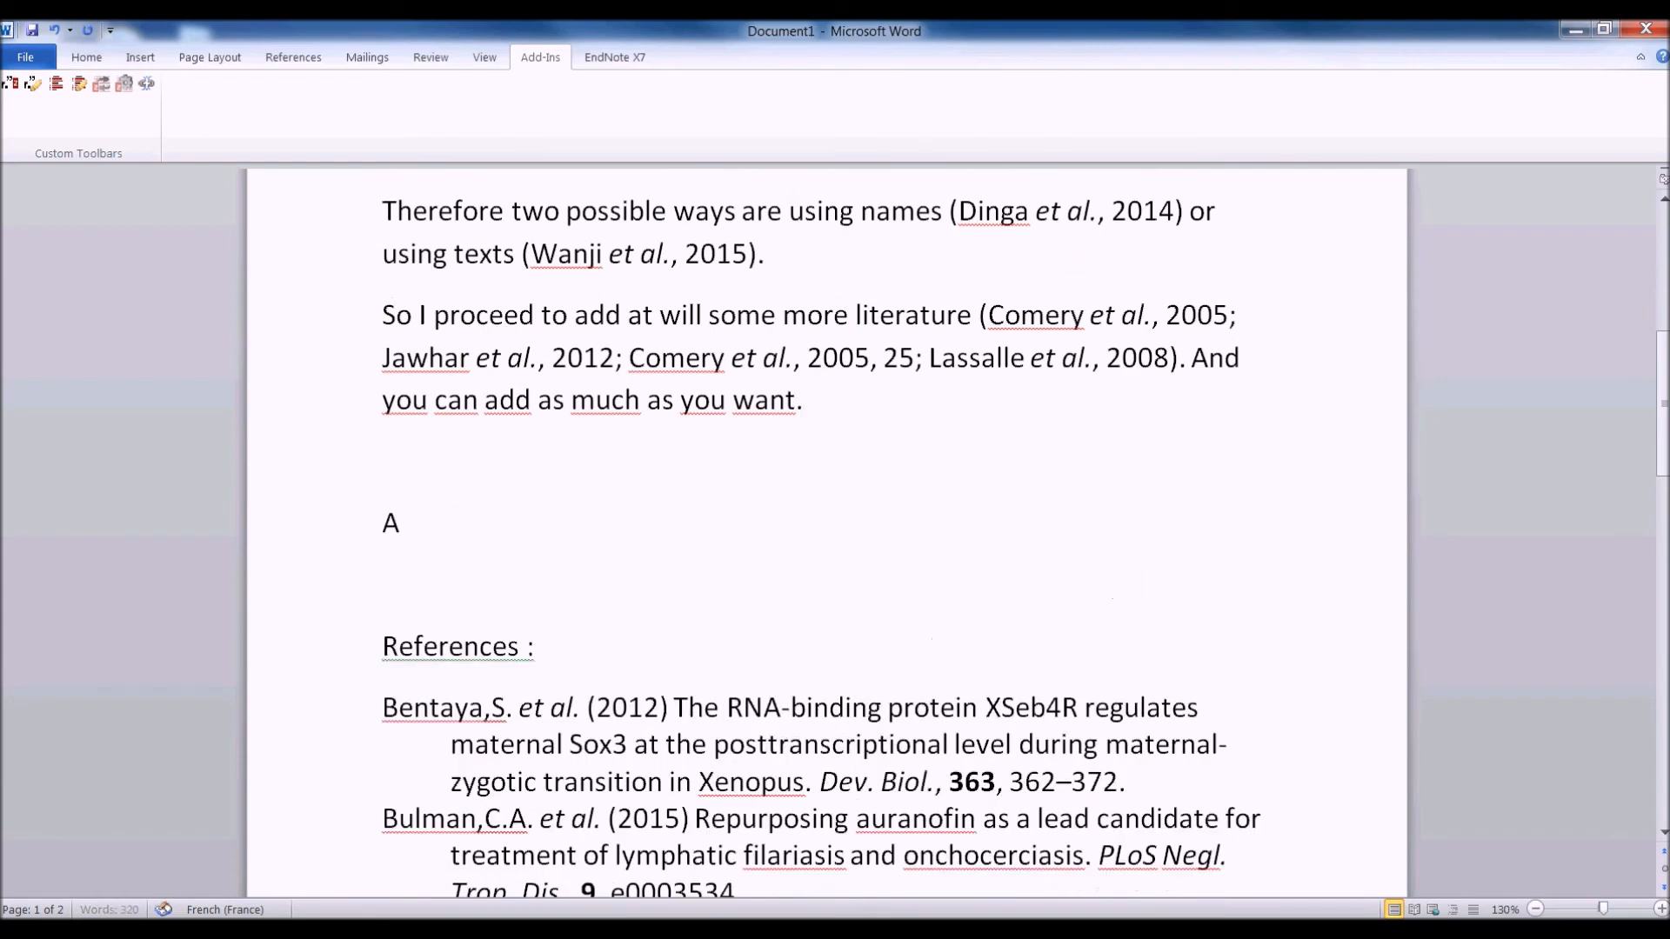
pyautogui.write('nd we go on typ')
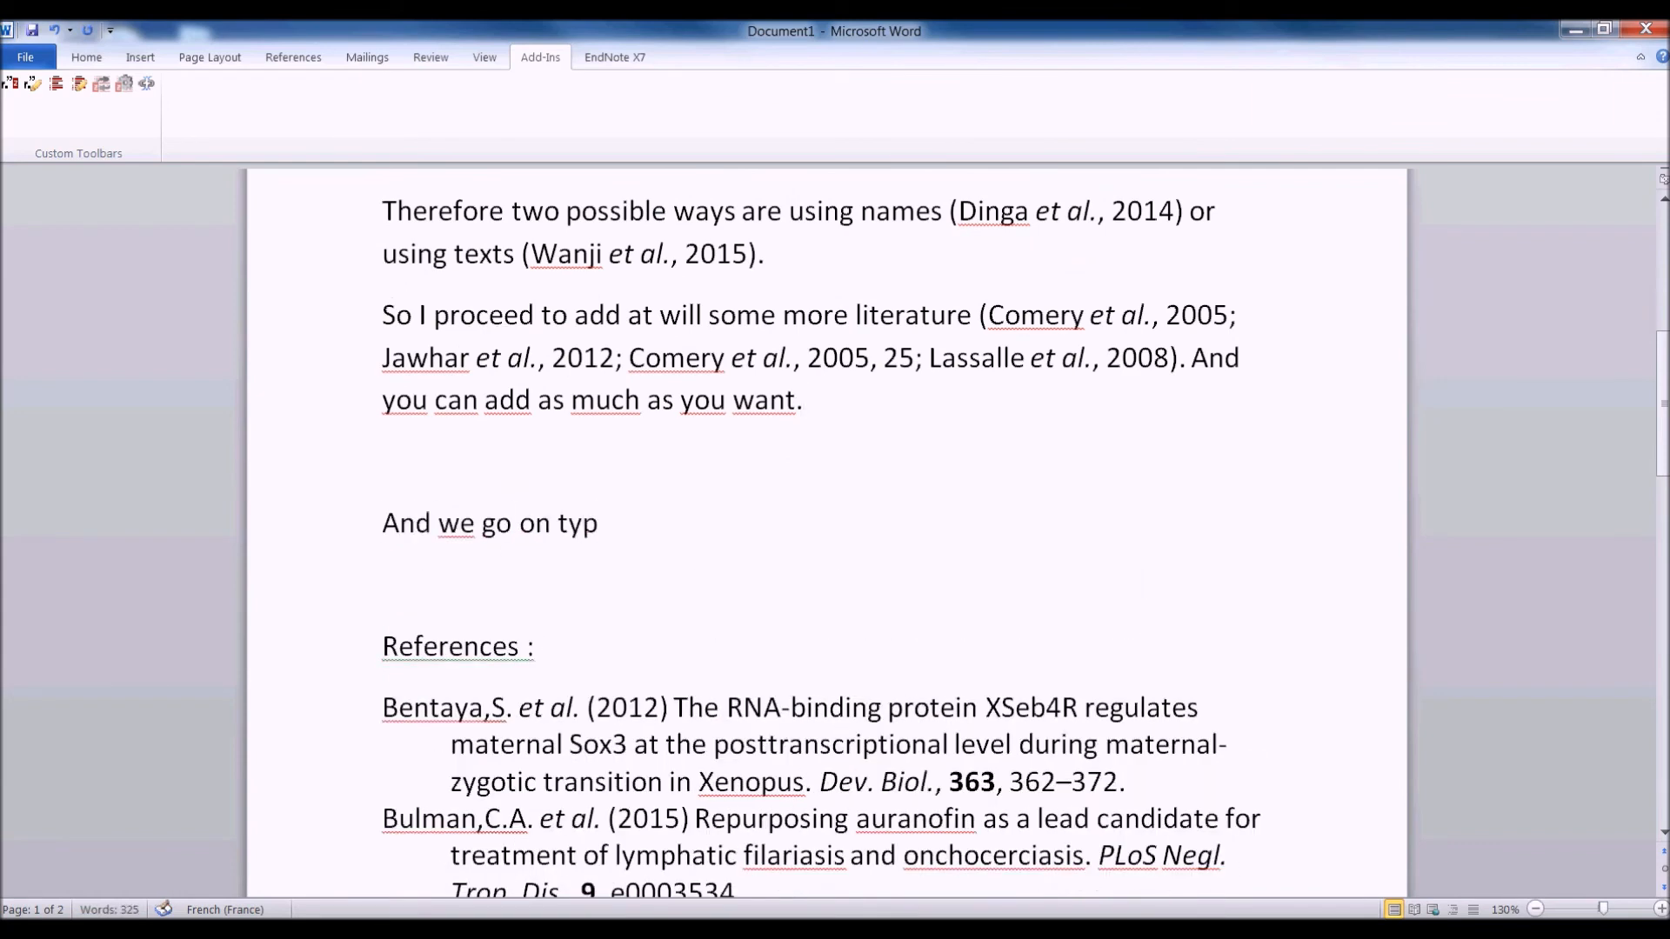
pyautogui.write('ing and add new references')
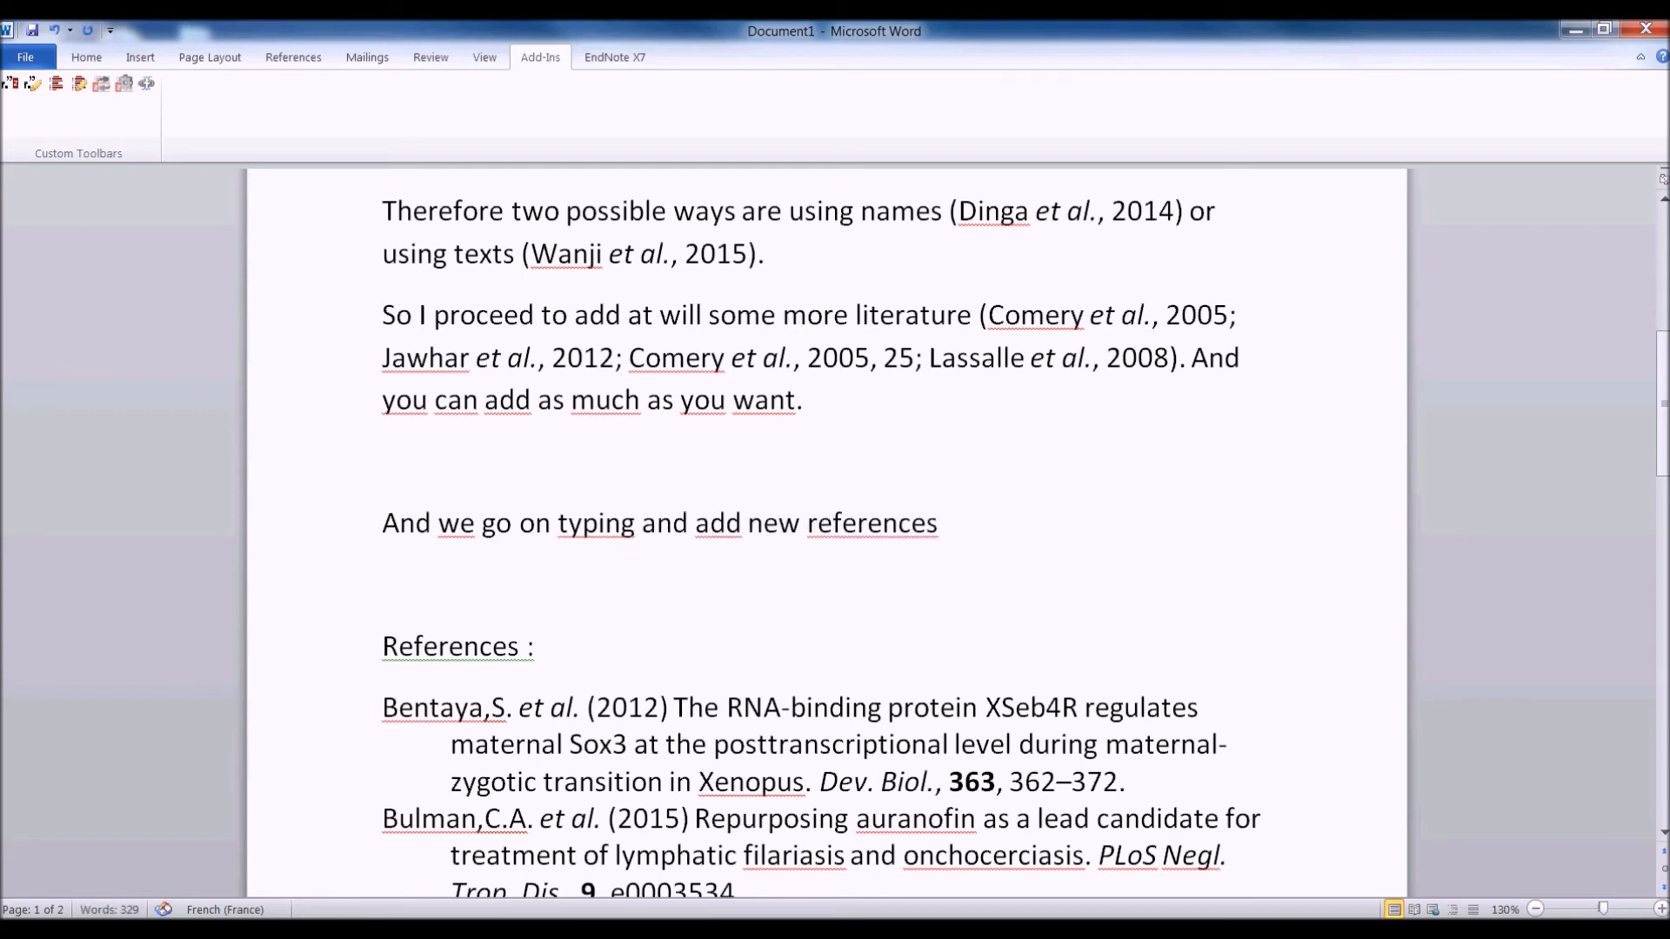
# Step: Cite the 2006 thesis on Acanthocheilonema viteae chitinase after "new references" by searching a contributor's name
pyautogui.click(12, 87)
pyautogui.write('ba')
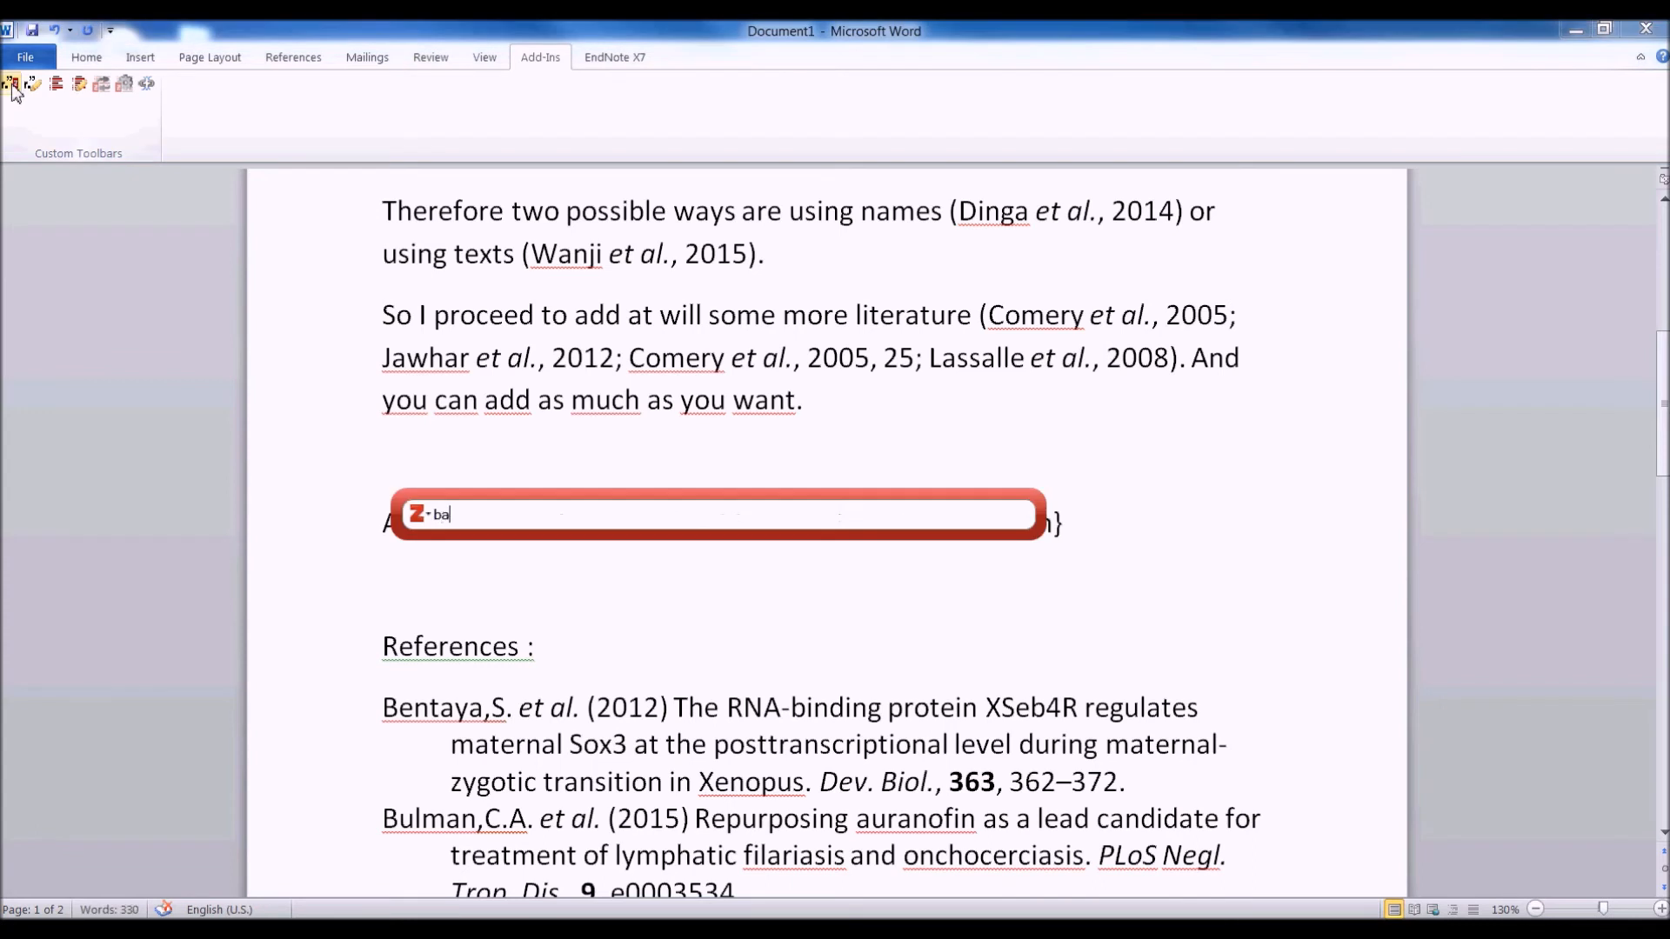
pyautogui.write('bila')
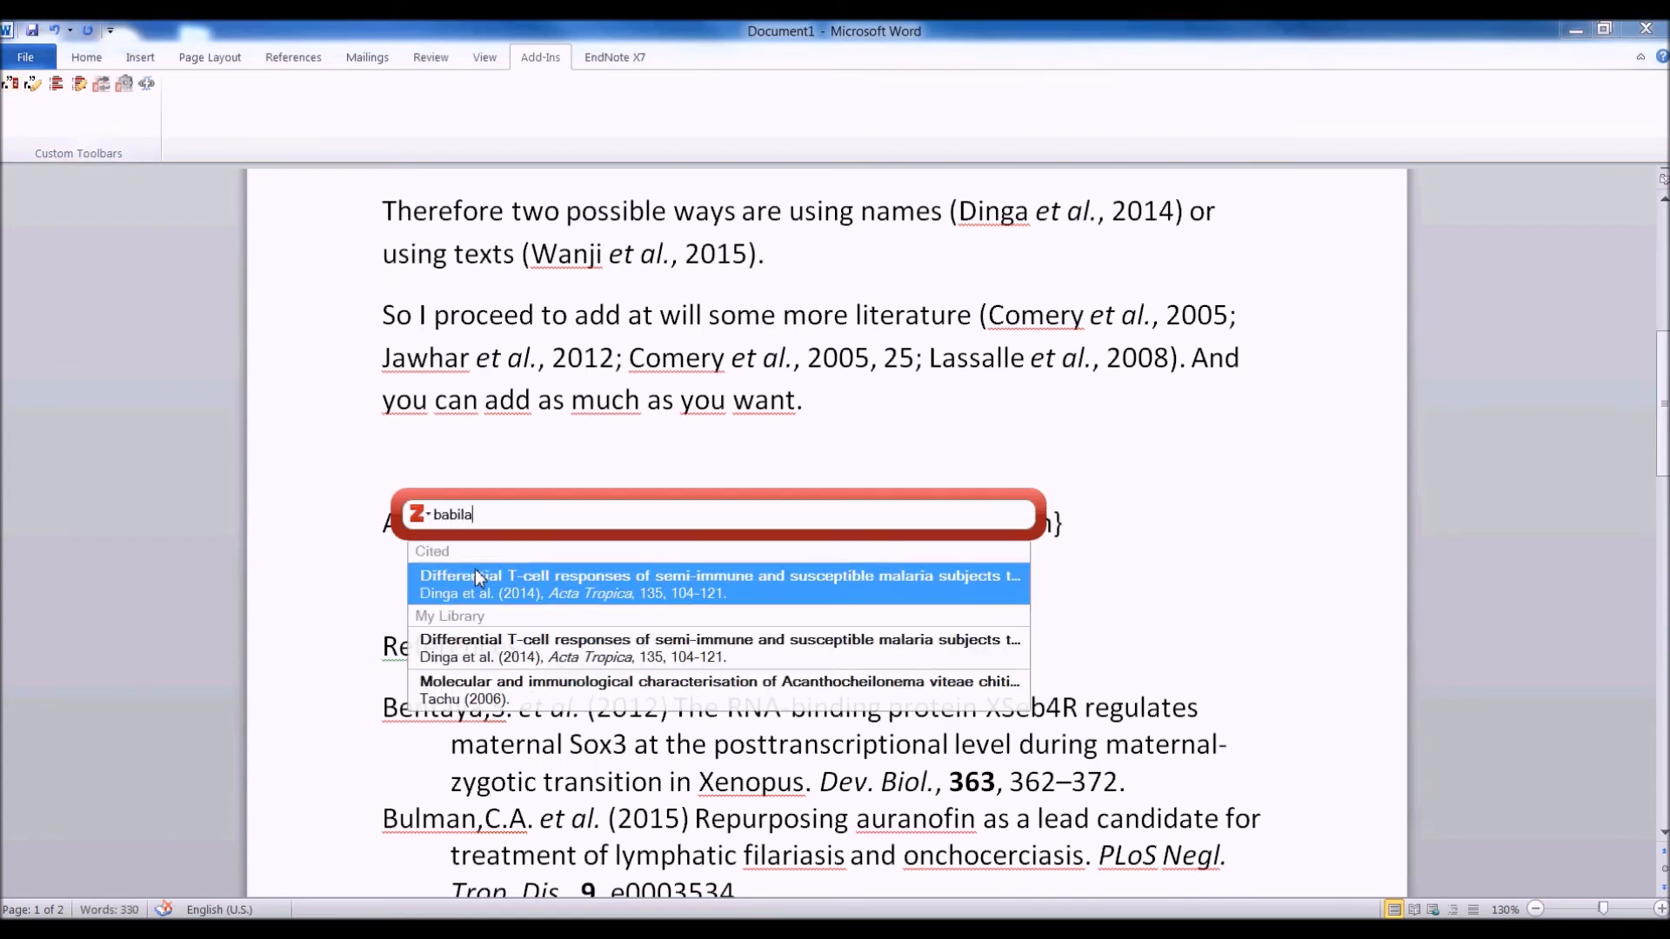
pyautogui.click(485, 691)
pyautogui.press('Return')
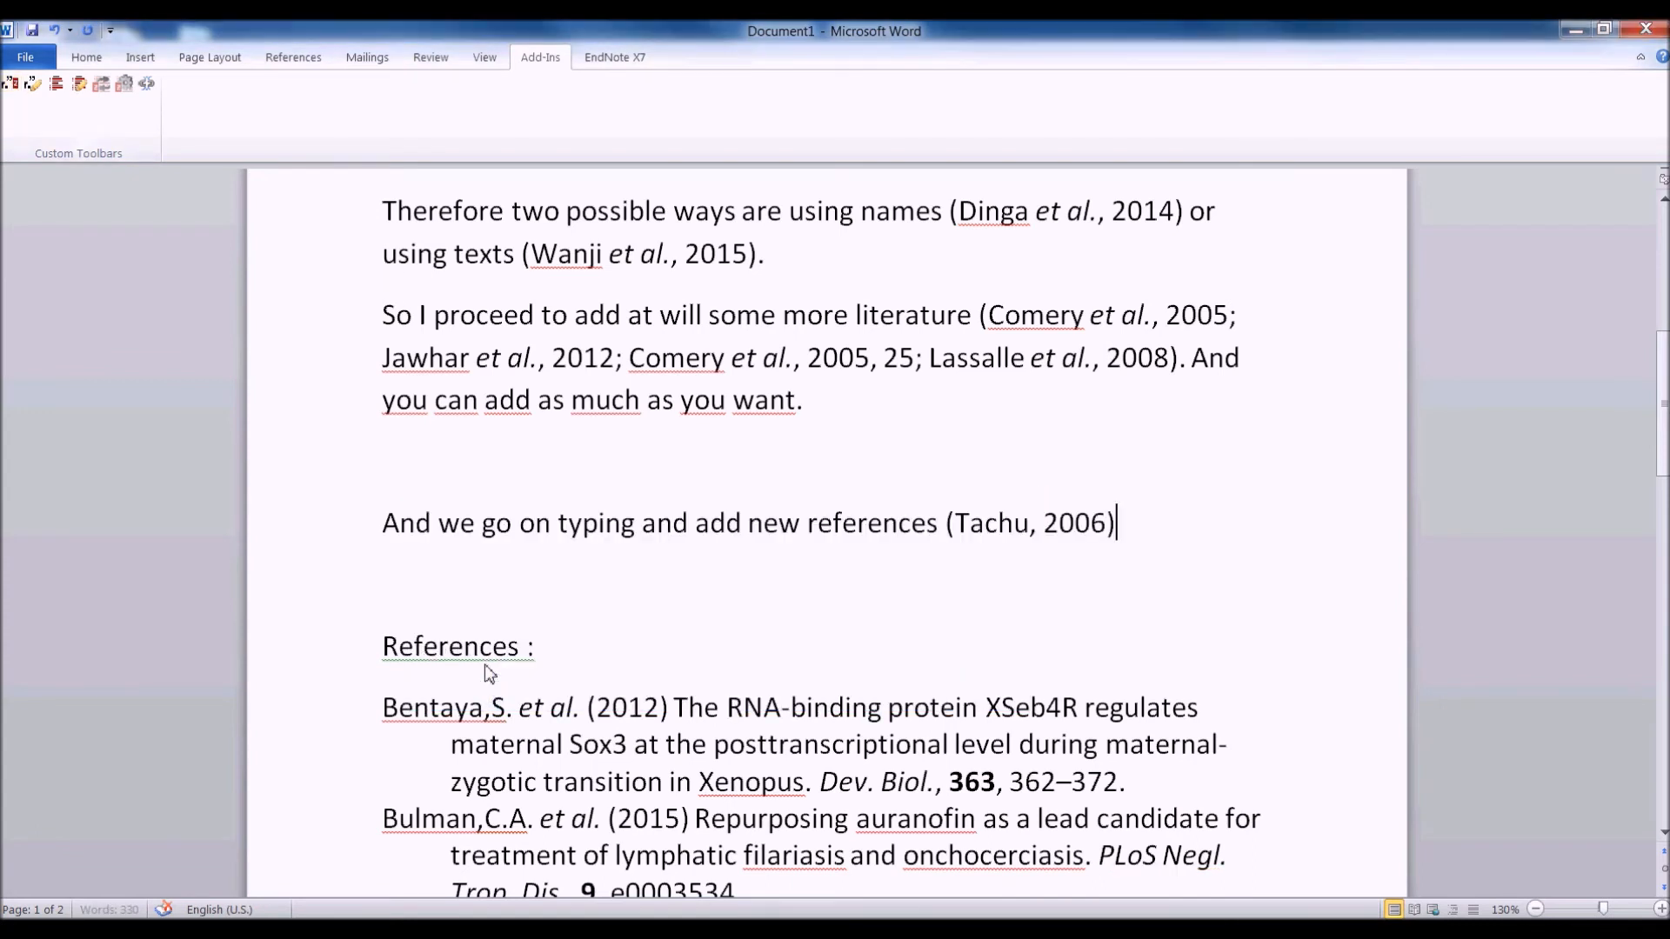
# Step: Continue with "and even more", cite the 2008 biochemistry book using the title word "principle", and close the sentence with a period
pyautogui.write('and even more')
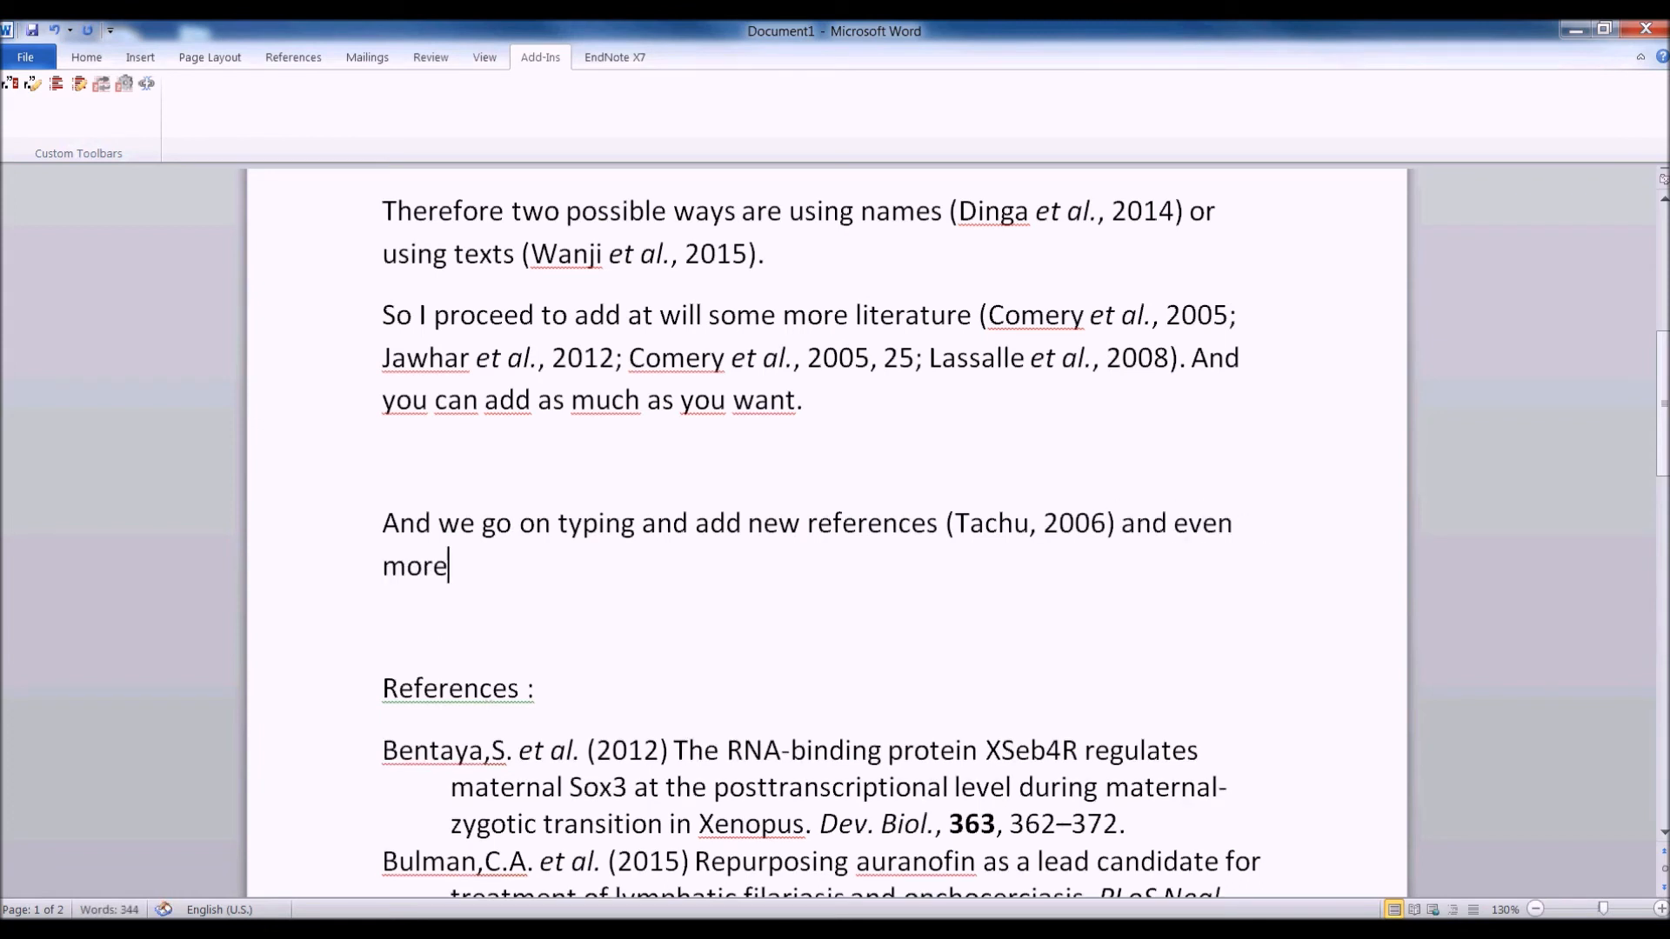
pyautogui.write('principle')
pyautogui.press('Return')
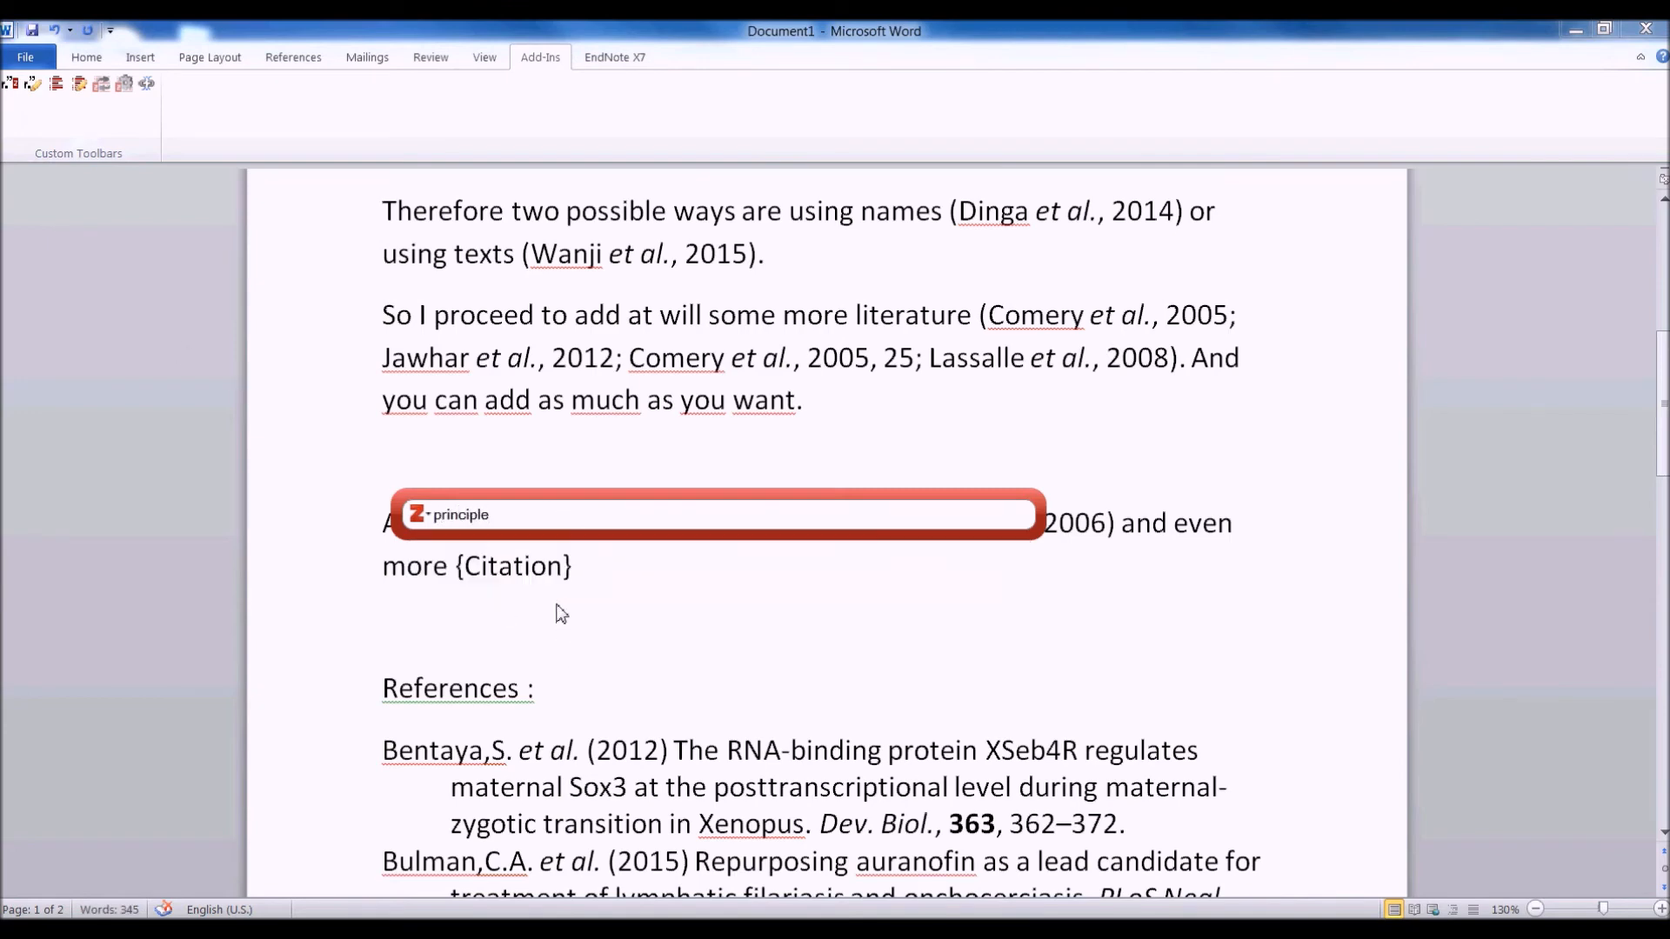
pyautogui.press('Return')
pyautogui.write('.')
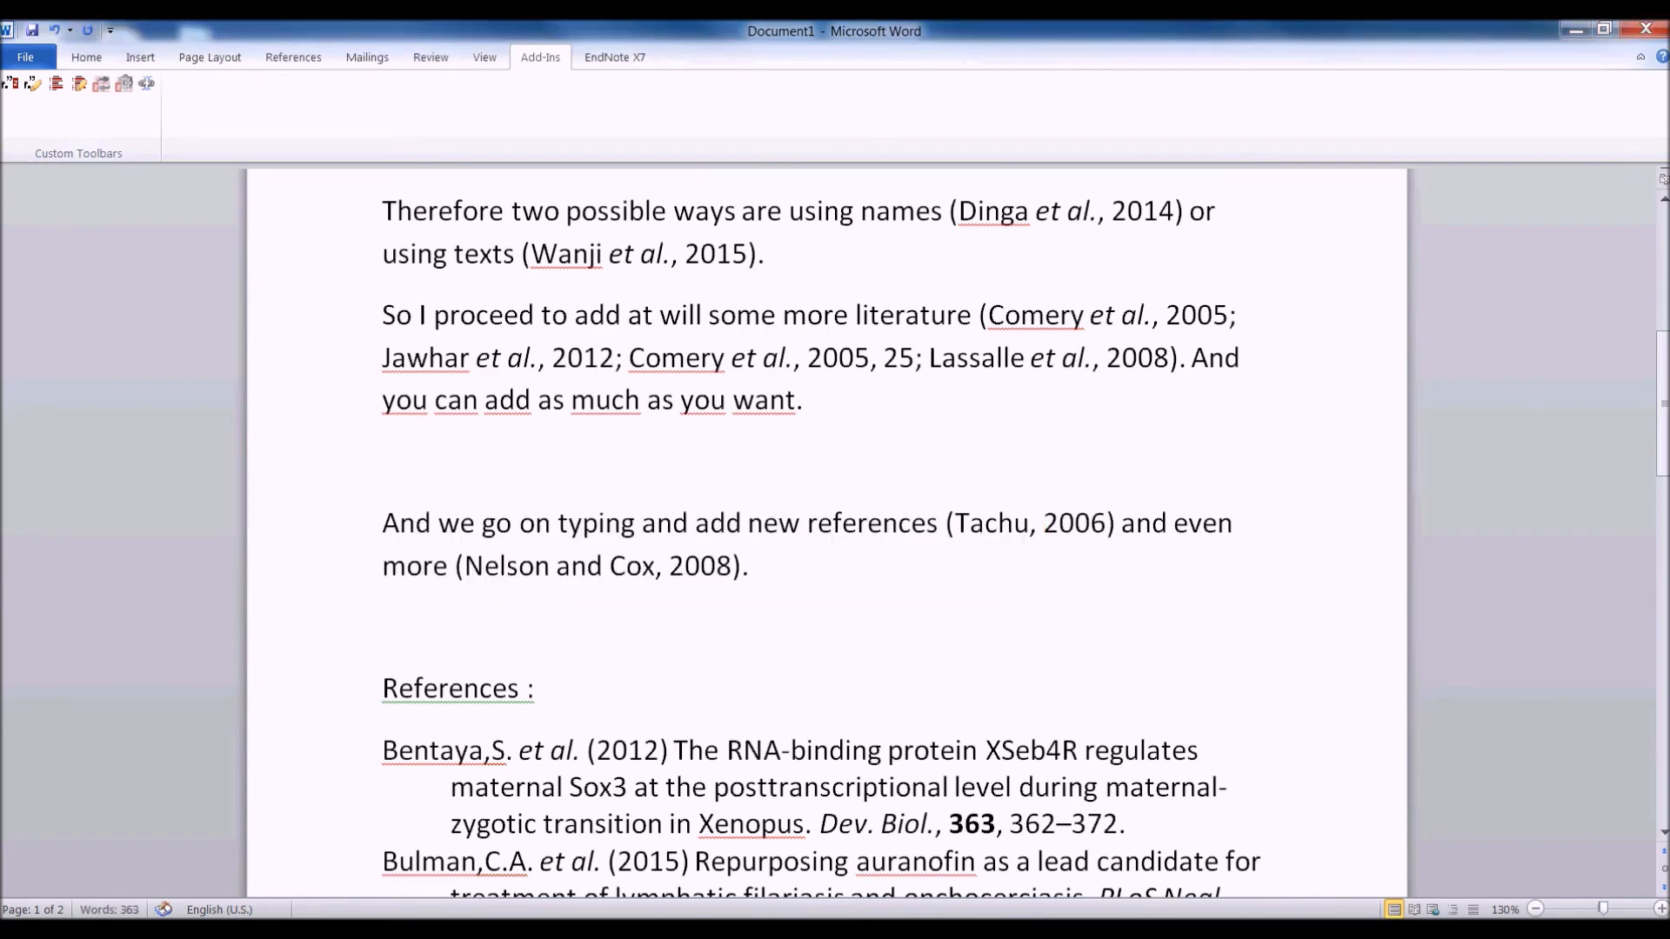
# Step: Add the sentence "So we have to update our bibliography." after the biochemistry book citation
pyautogui.scroll(-1, 559, 598)
pyautogui.write('So we')
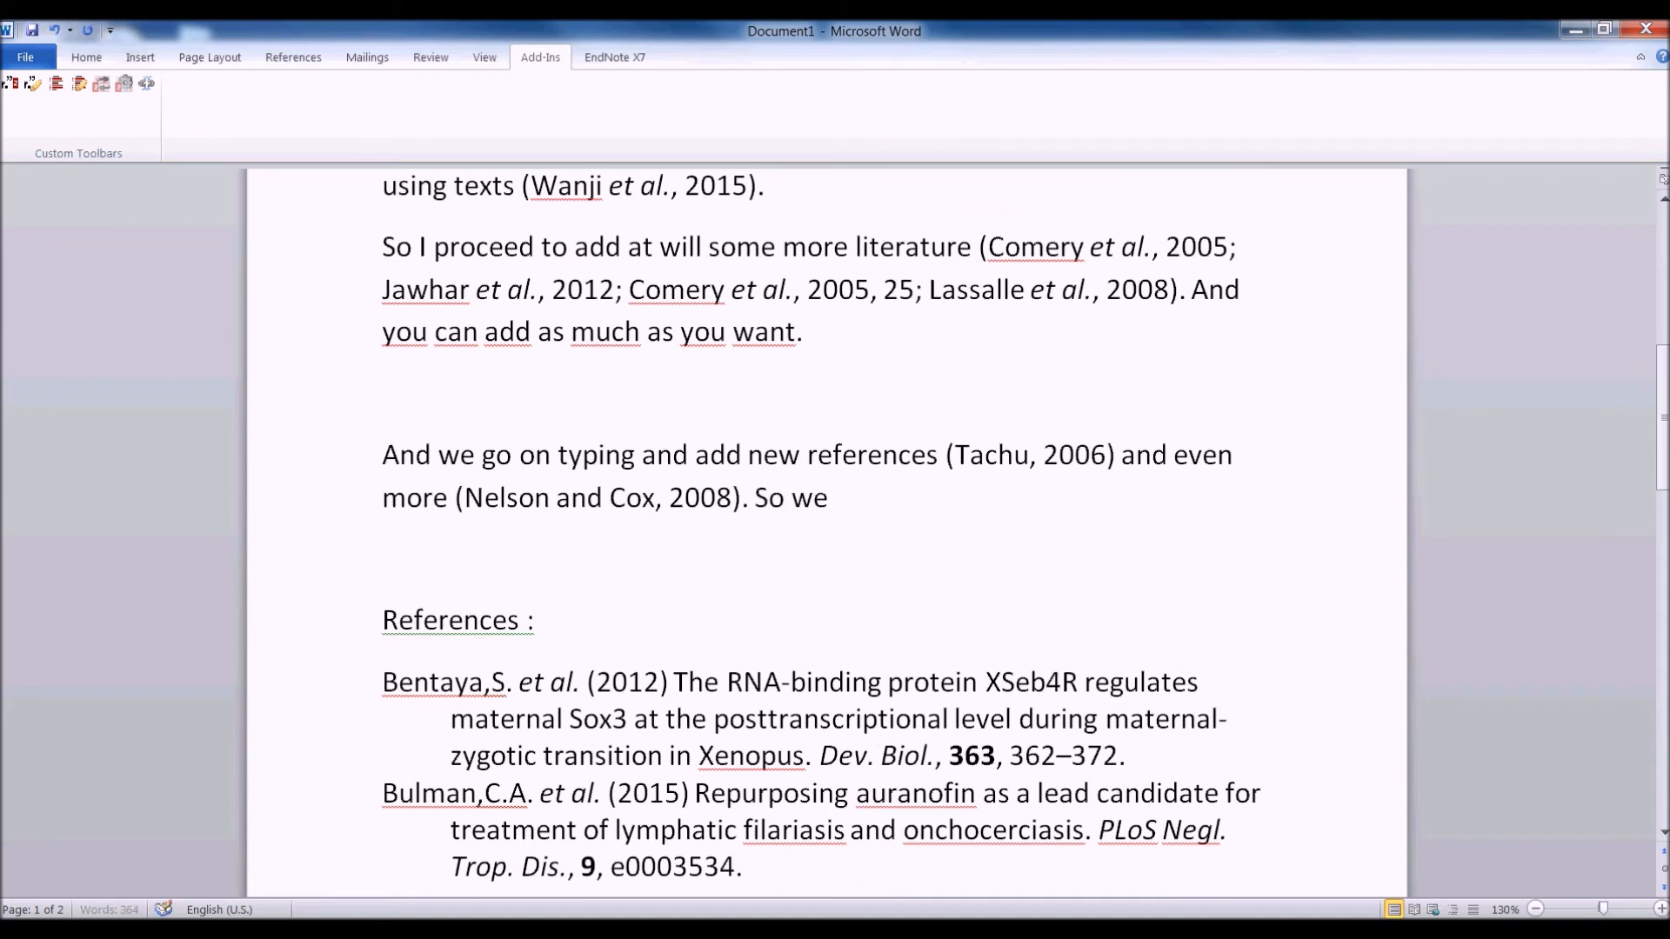
pyautogui.write(' have to update our bibl')
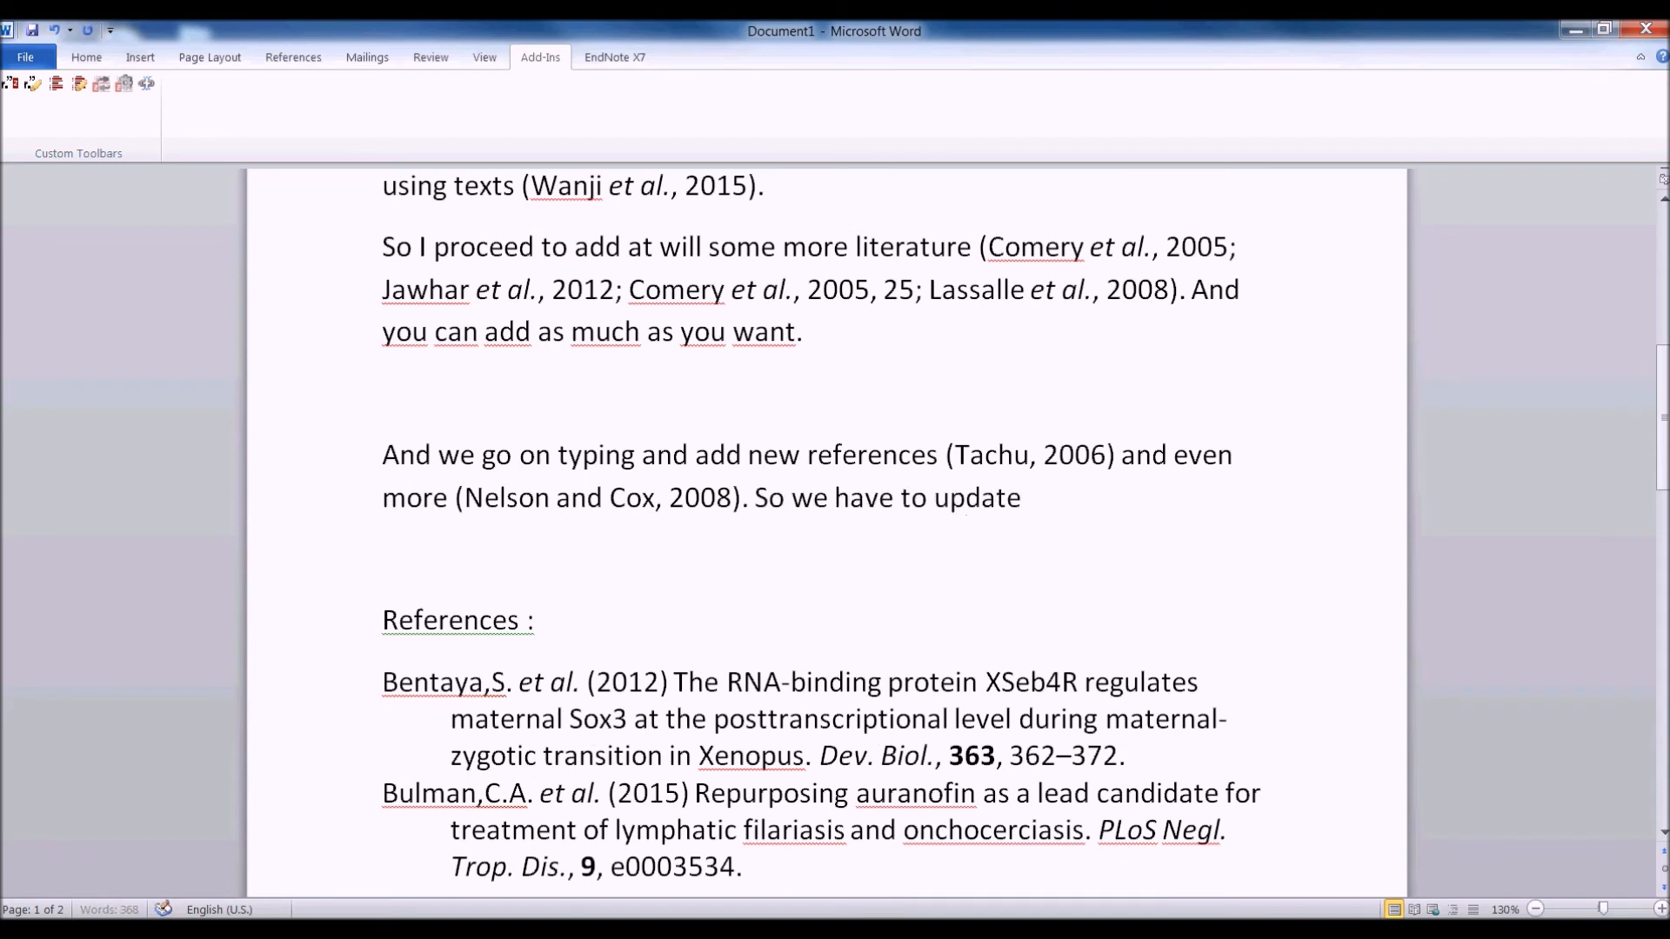
pyautogui.write('iography.')
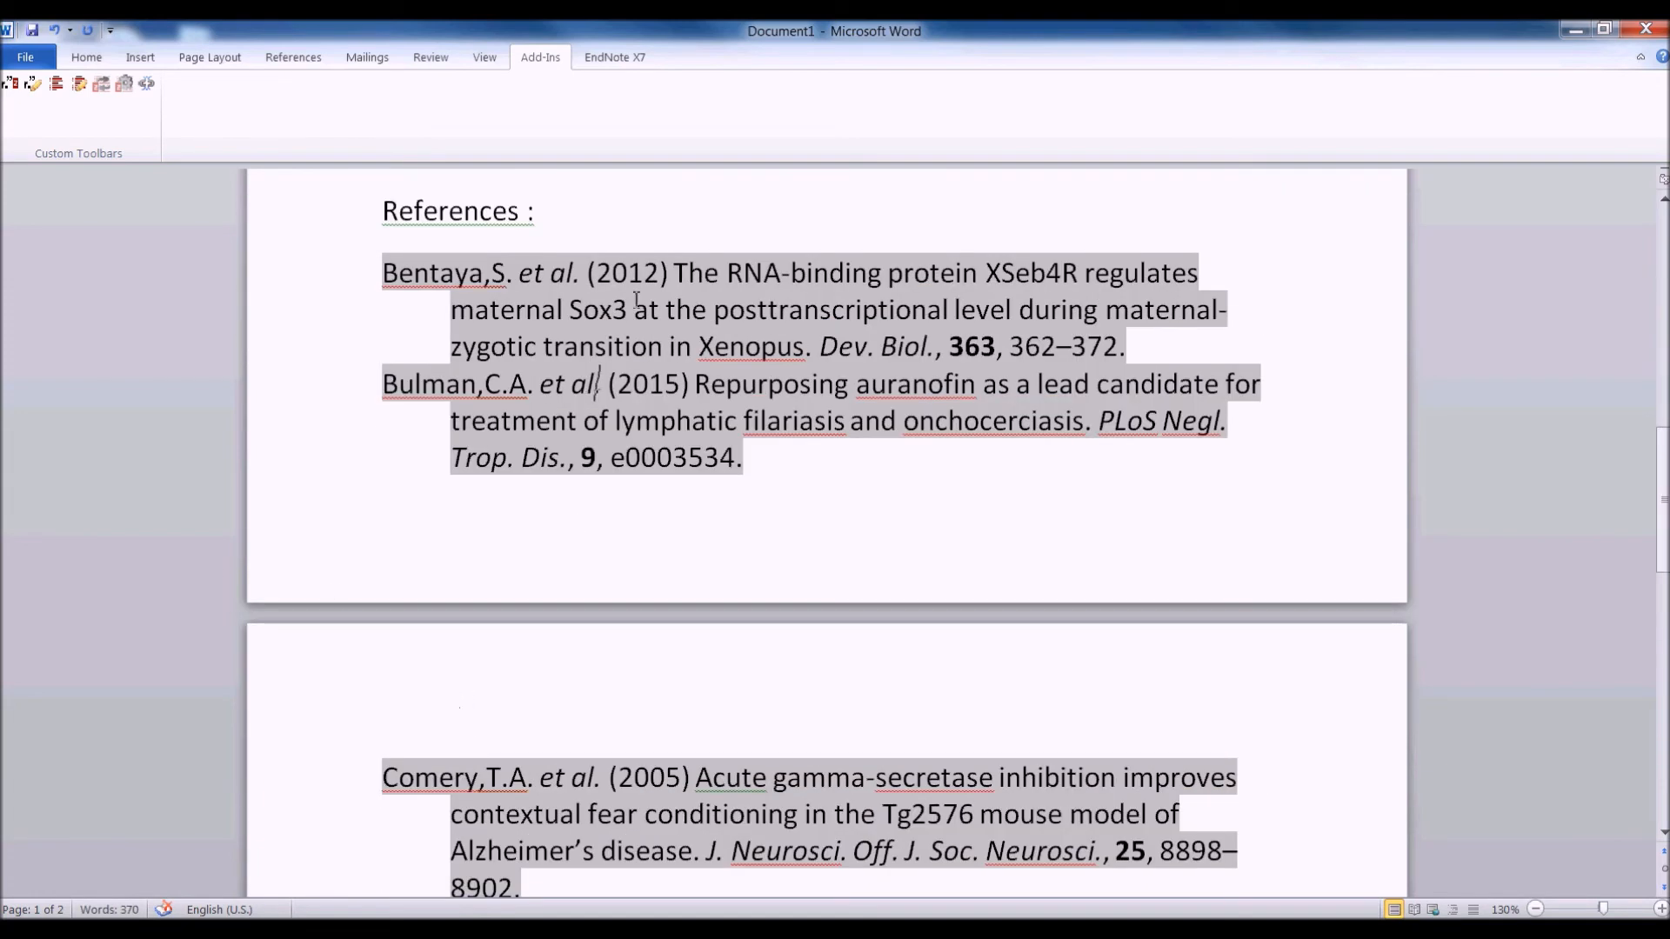
# Step: Update the bibliography field under the References heading and check its entries for the newly cited thesis and book
pyautogui.rightClick(632, 344)
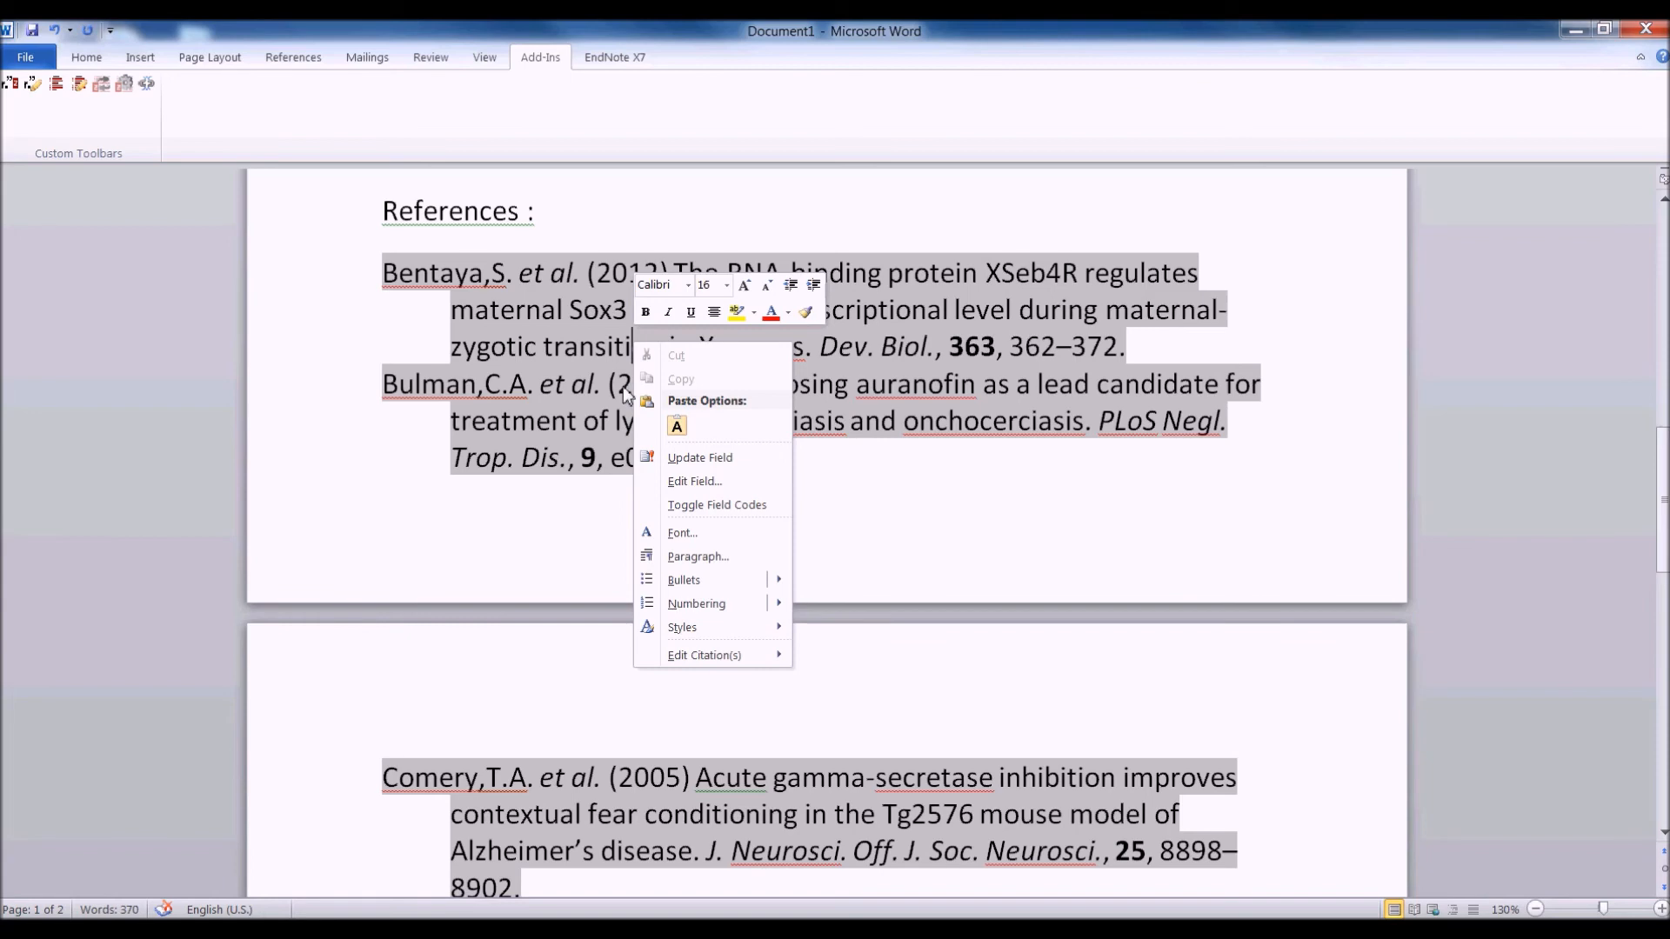
pyautogui.click(715, 461)
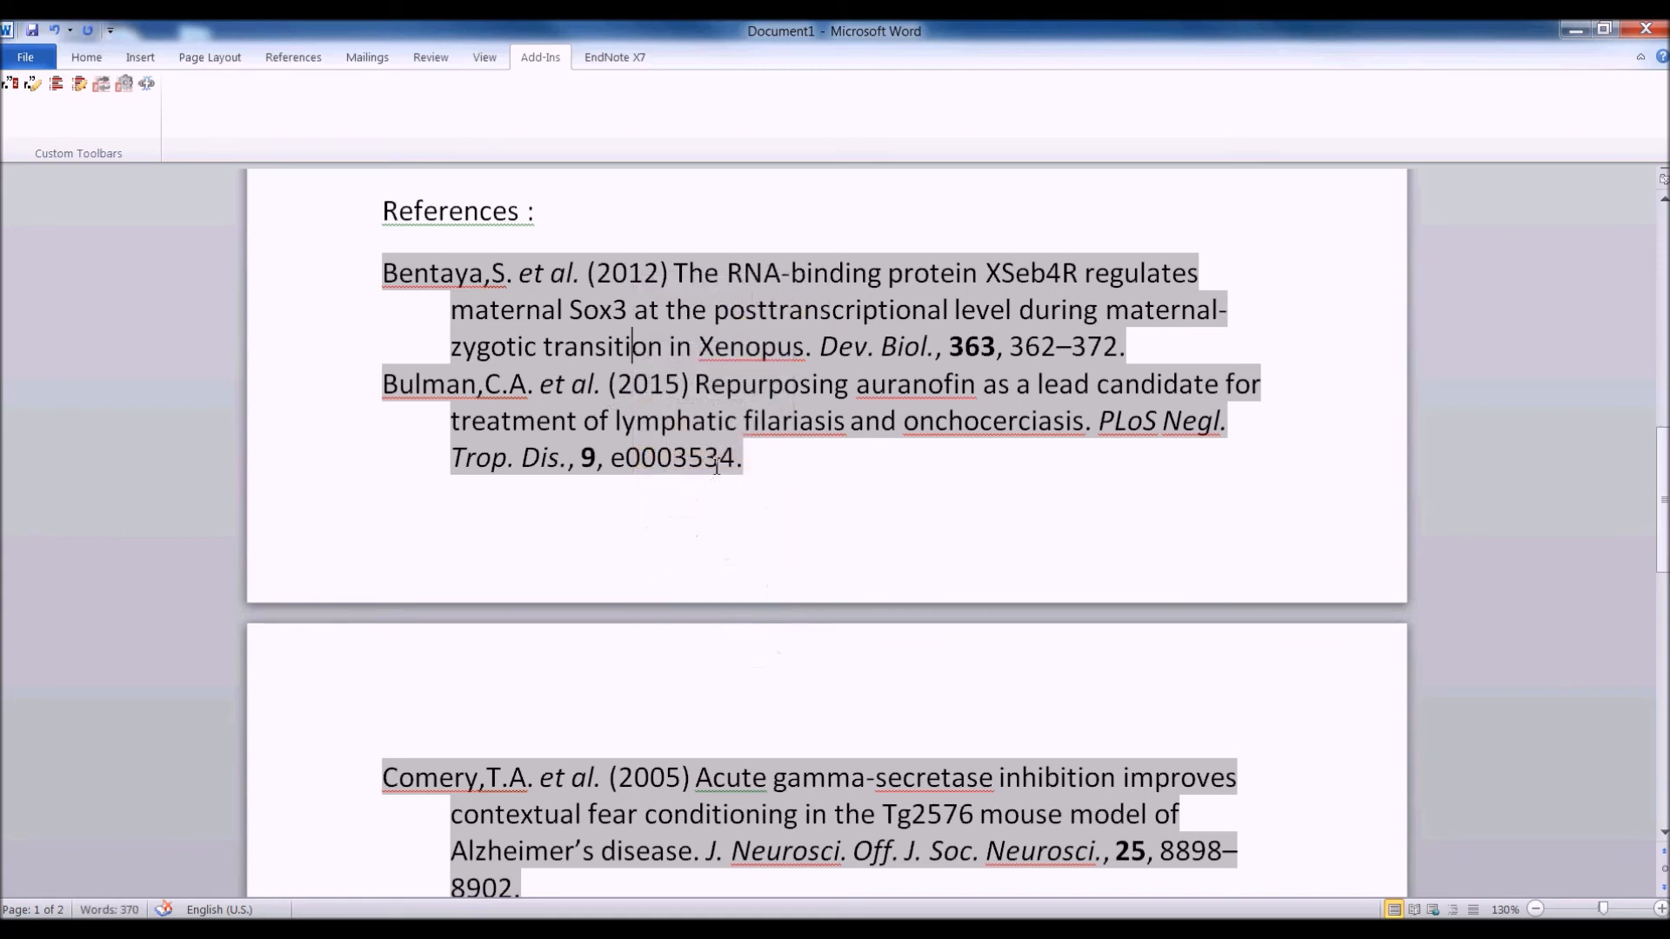
pyautogui.rightClick(790, 404)
pyautogui.click(1146, 473)
pyautogui.scroll(-6, 688, 483)
pyautogui.scroll(-3, 687, 483)
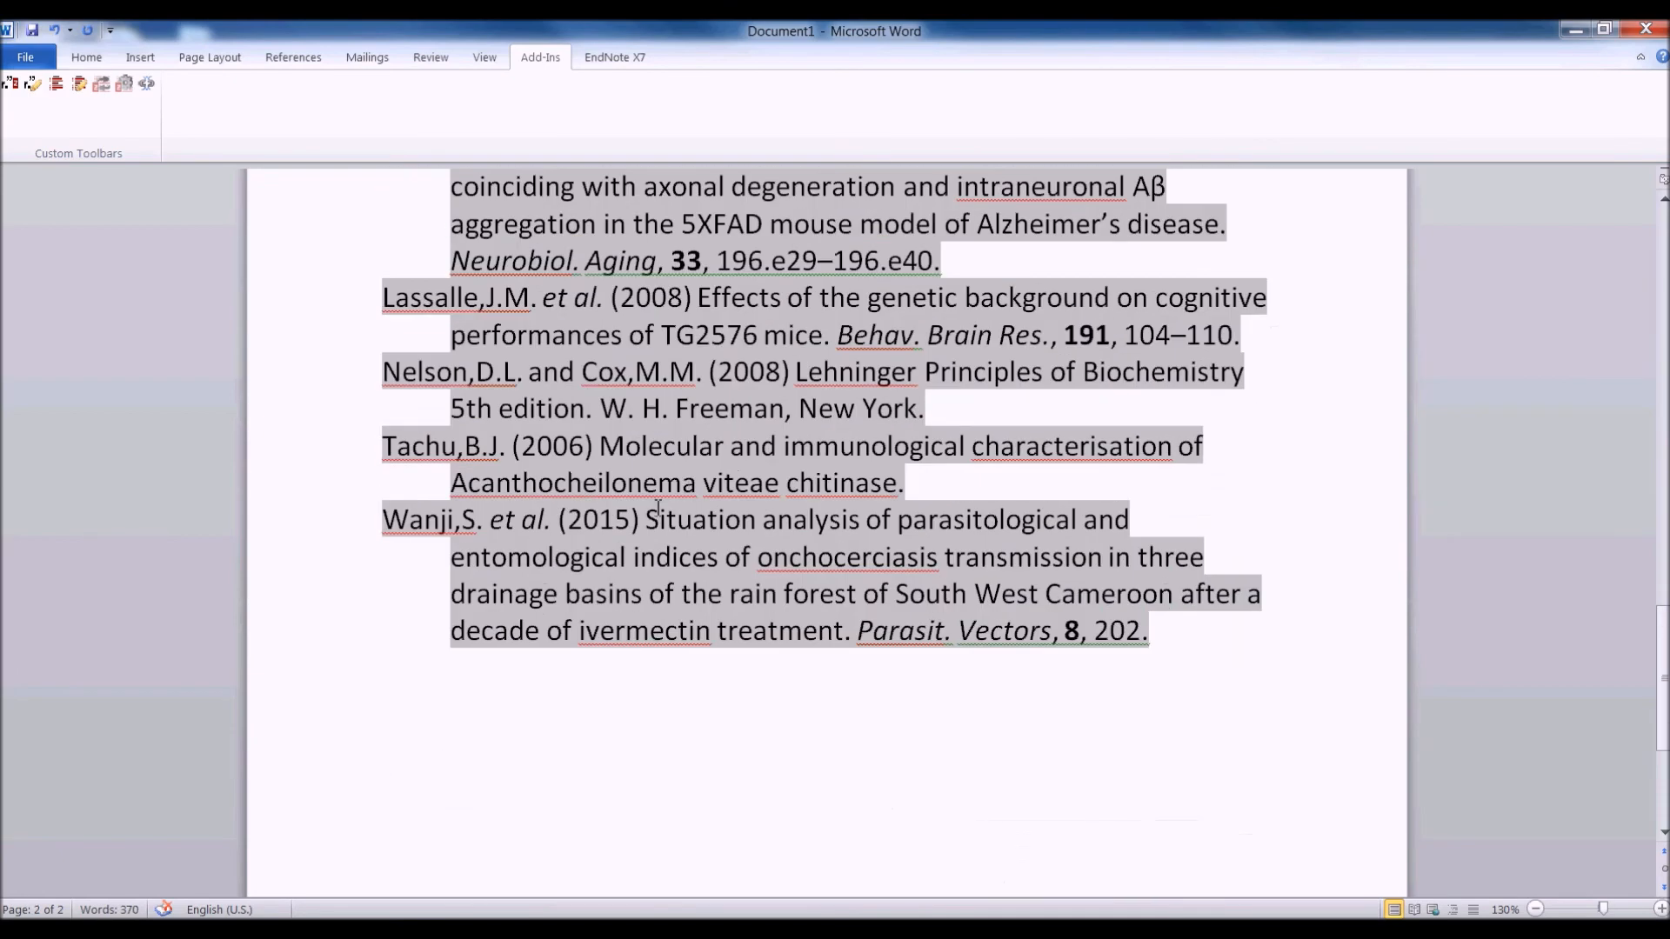
pyautogui.scroll(7, 383, 483)
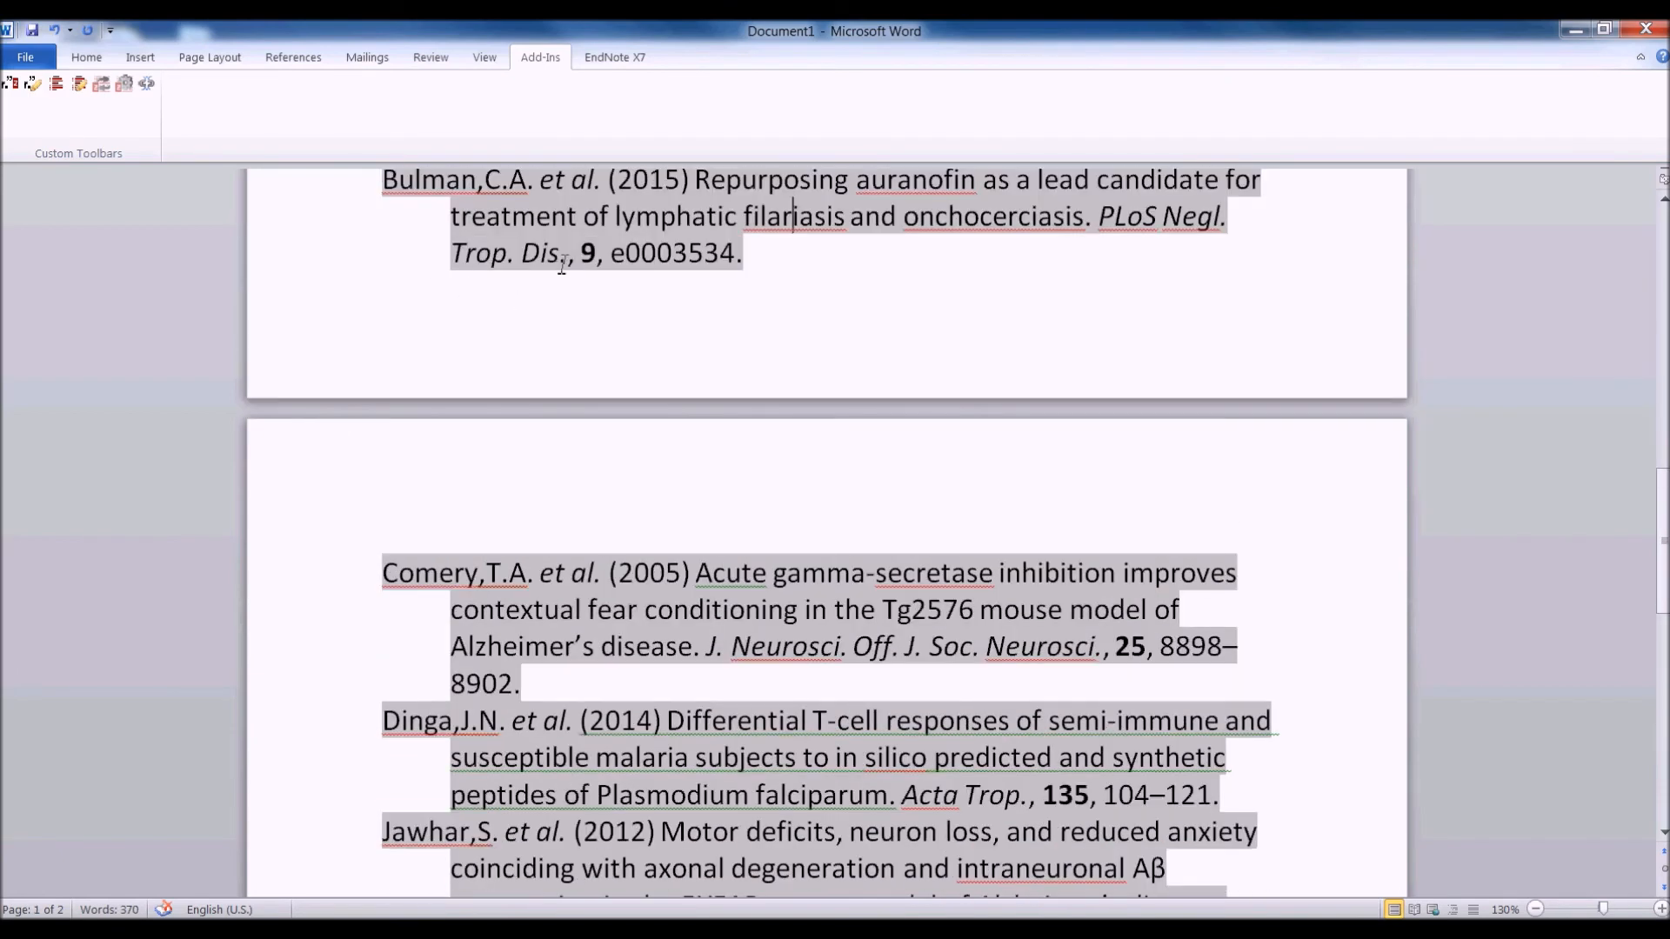
pyautogui.scroll(8, 548, 270)
# Step: Add a new paragraph above the References heading reading "Equally, when we delete a text with a reference, we will have to go update again."
pyautogui.click(936, 650)
pyautogui.click(1256, 641)
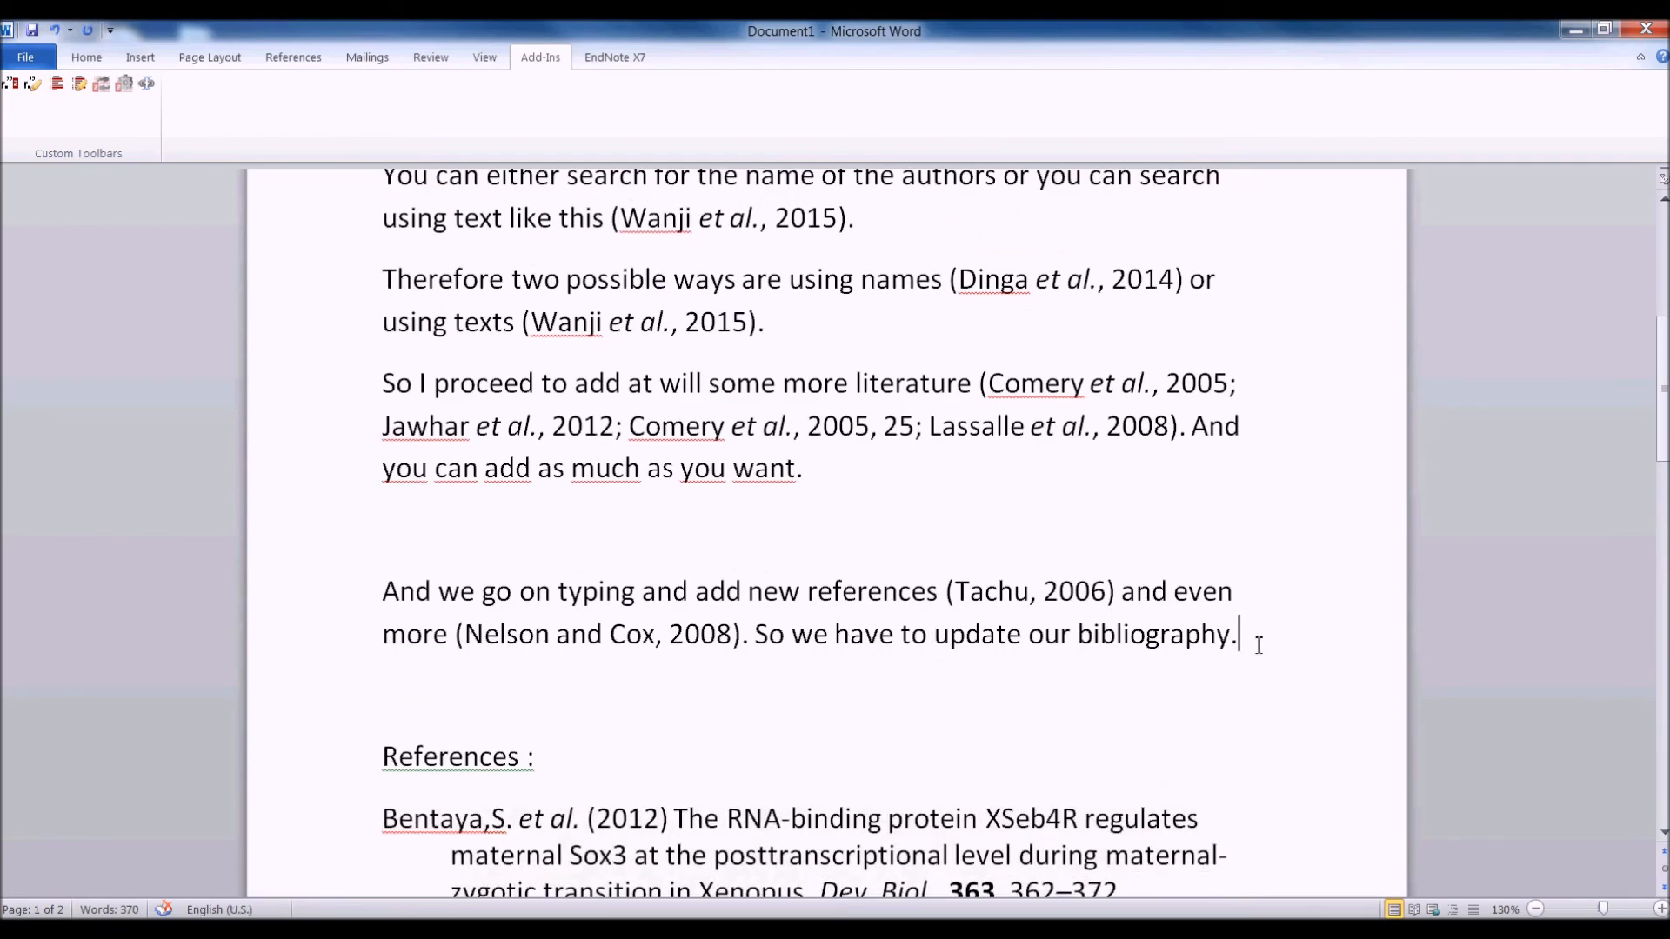
pyautogui.press('Return')
pyautogui.press('Return')
pyautogui.write('E')
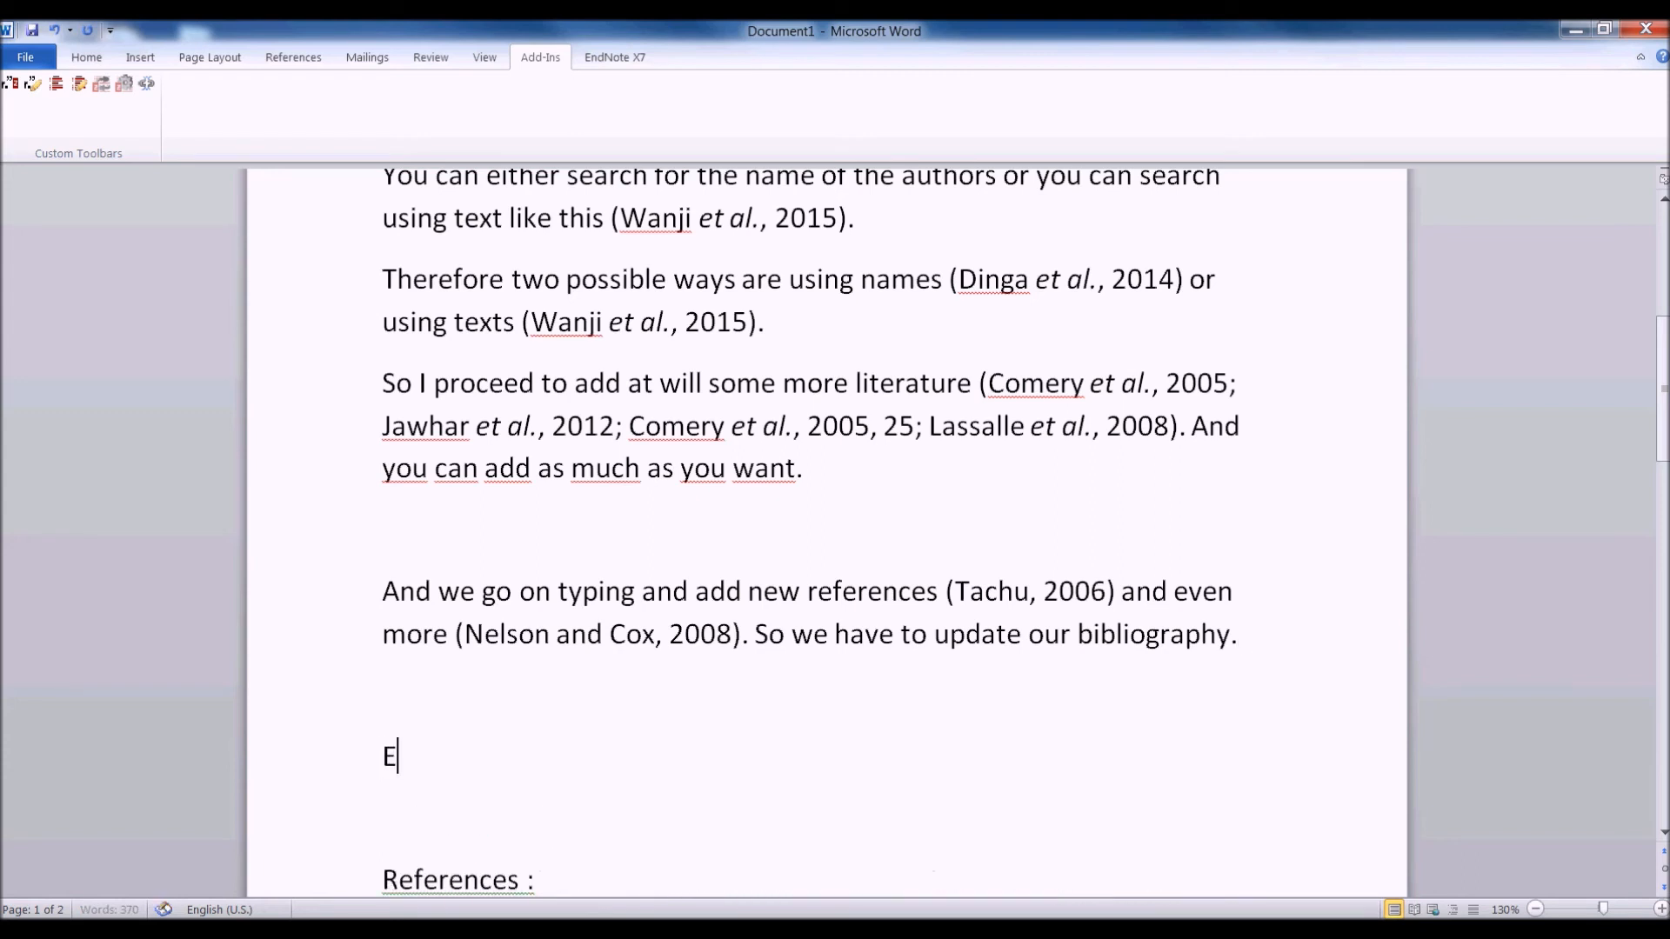
pyautogui.write('qually, when')
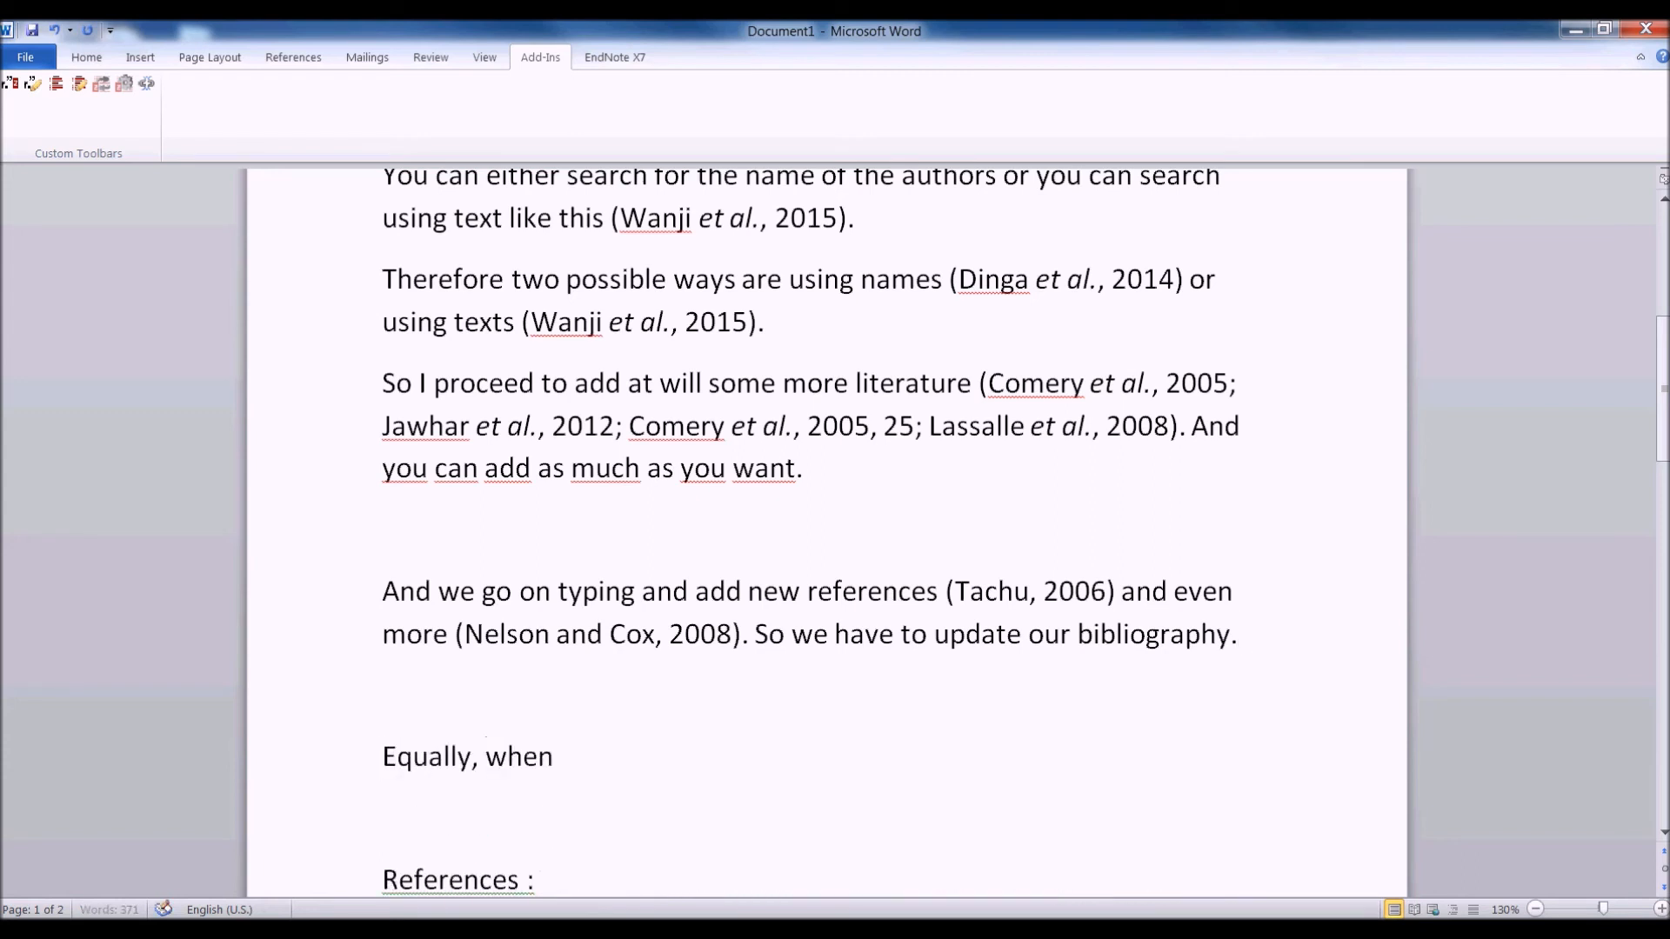
pyautogui.write(' we delete a')
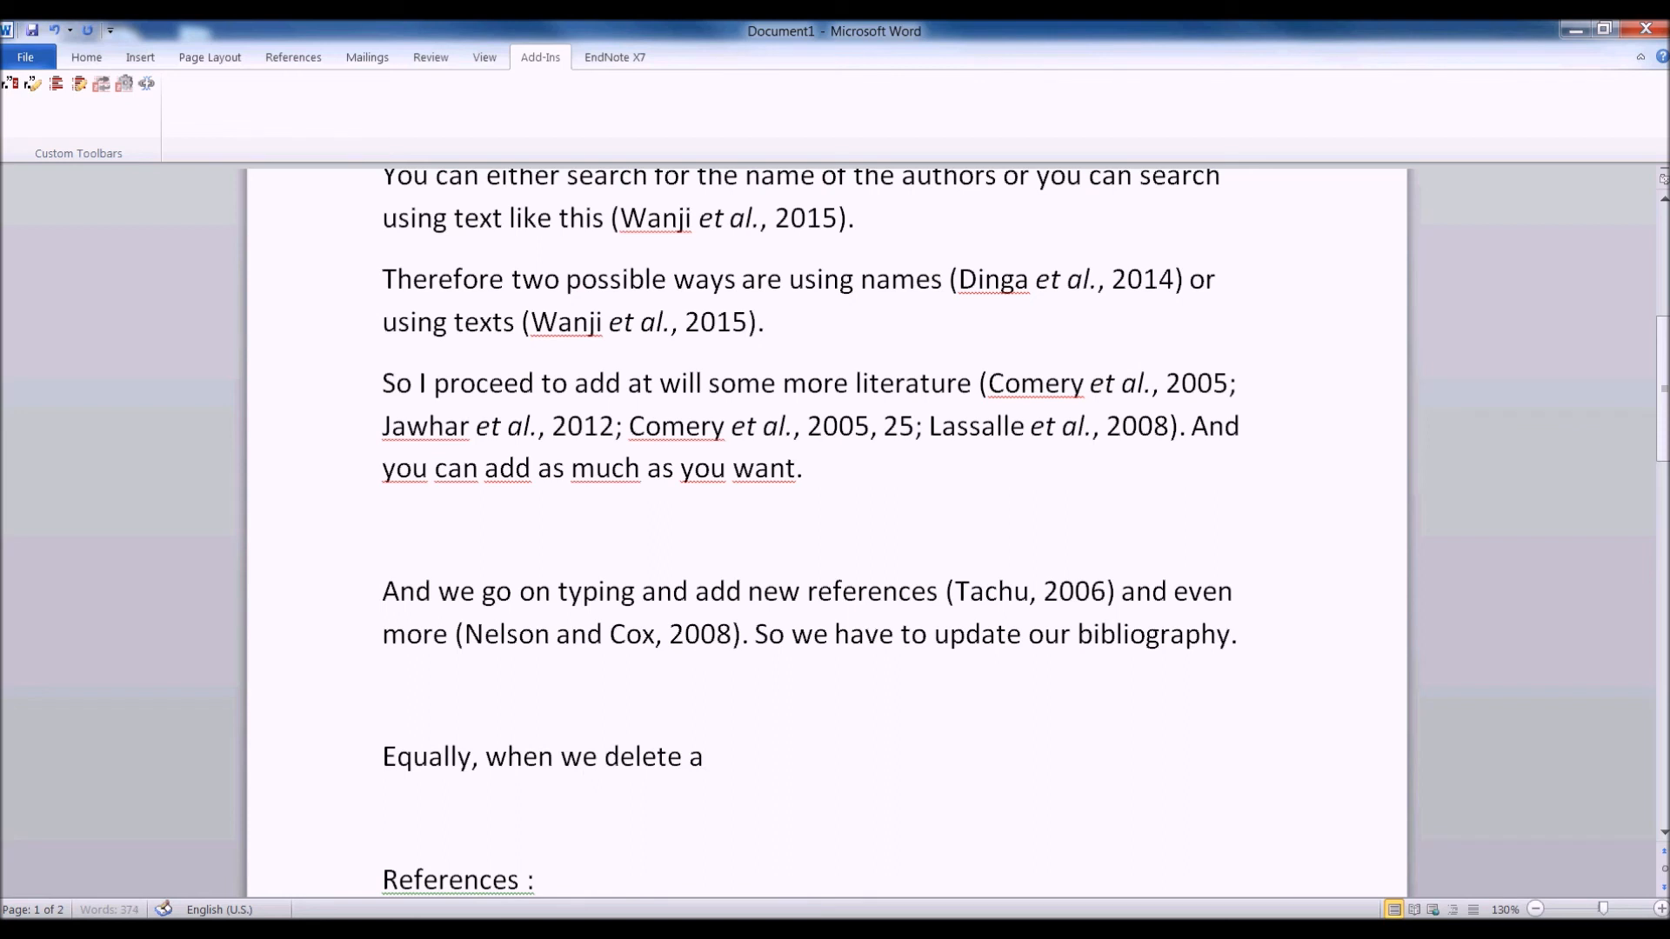
pyautogui.write(' text with a reference,')
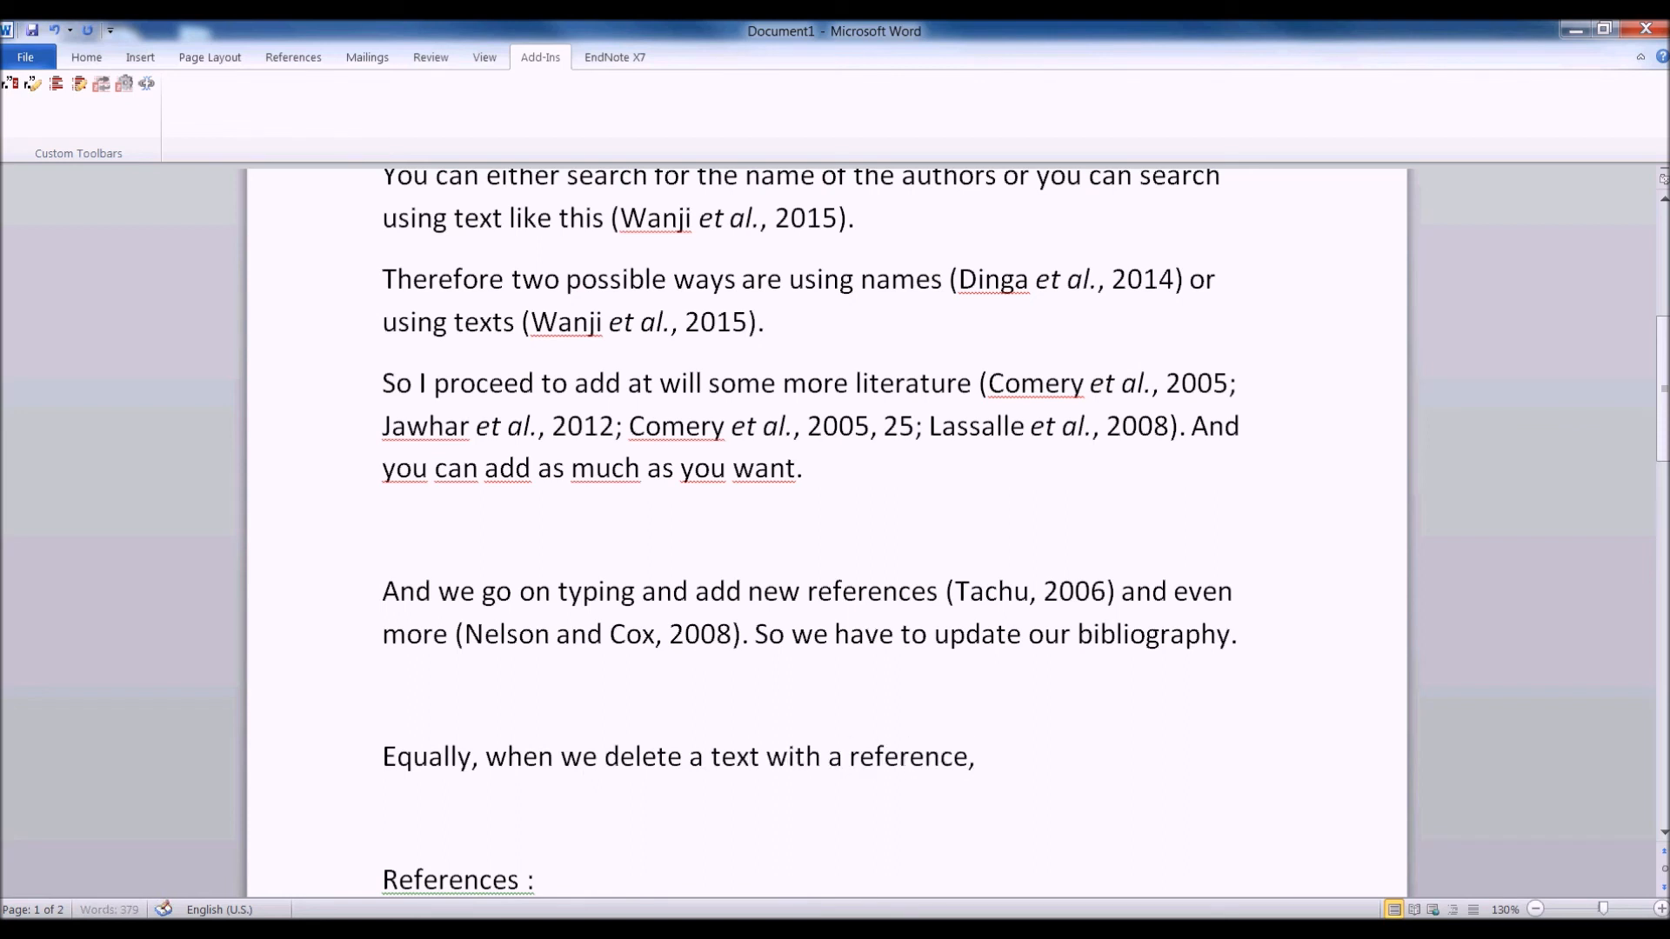
pyautogui.write(' we will have to go up')
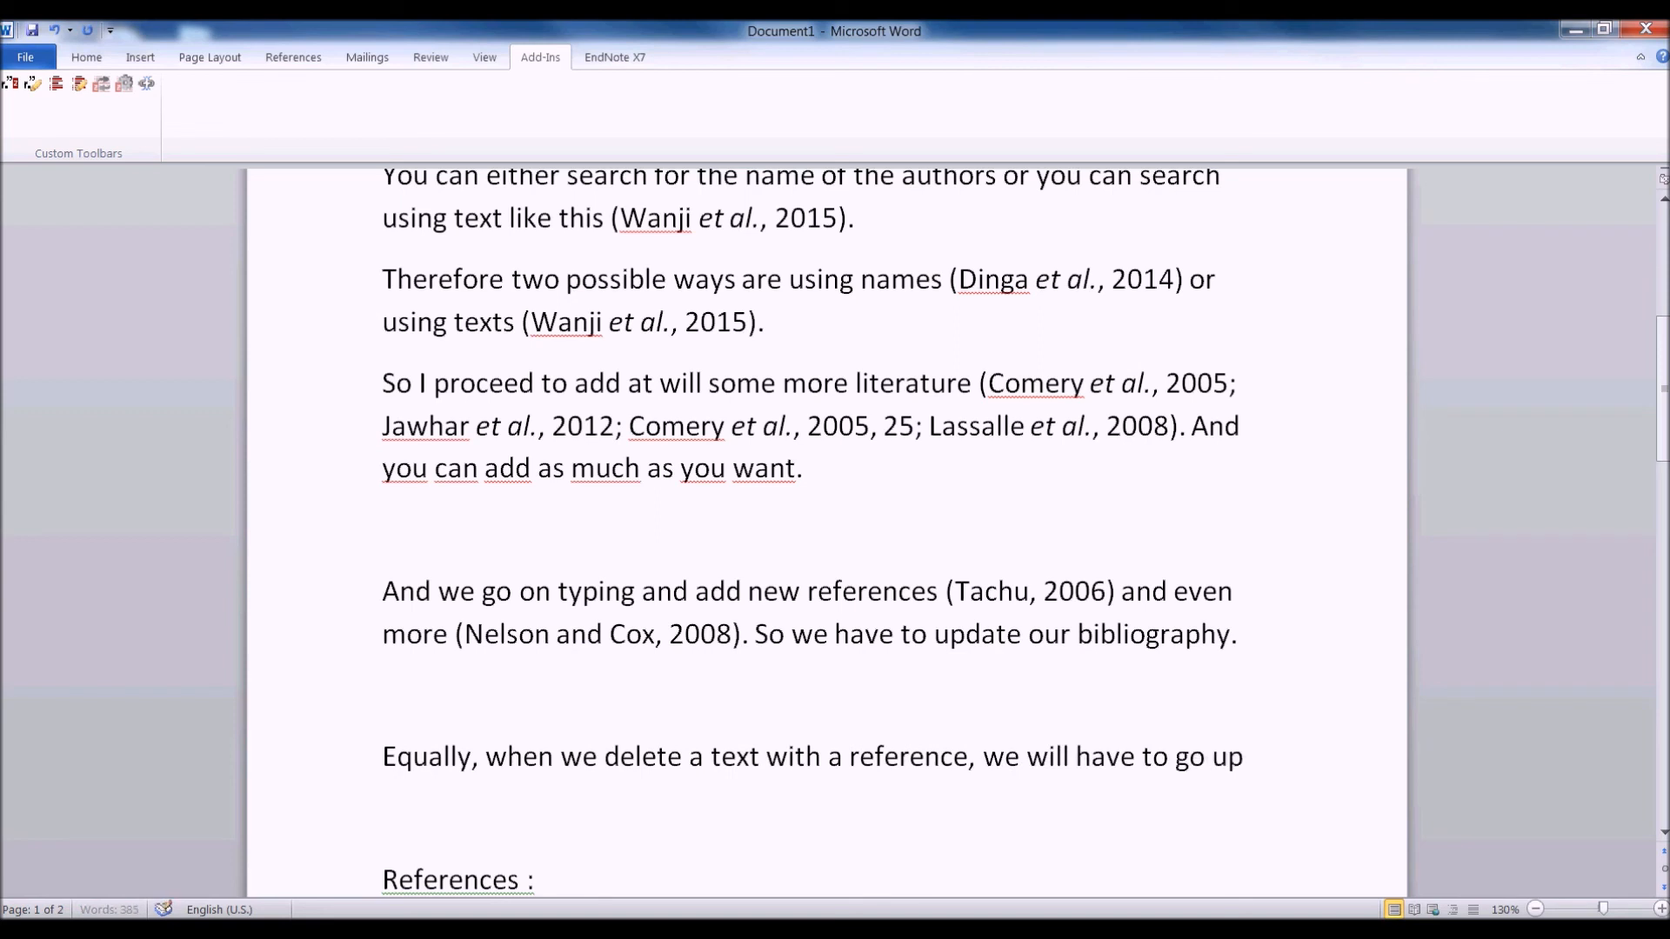
pyautogui.write('date again.')
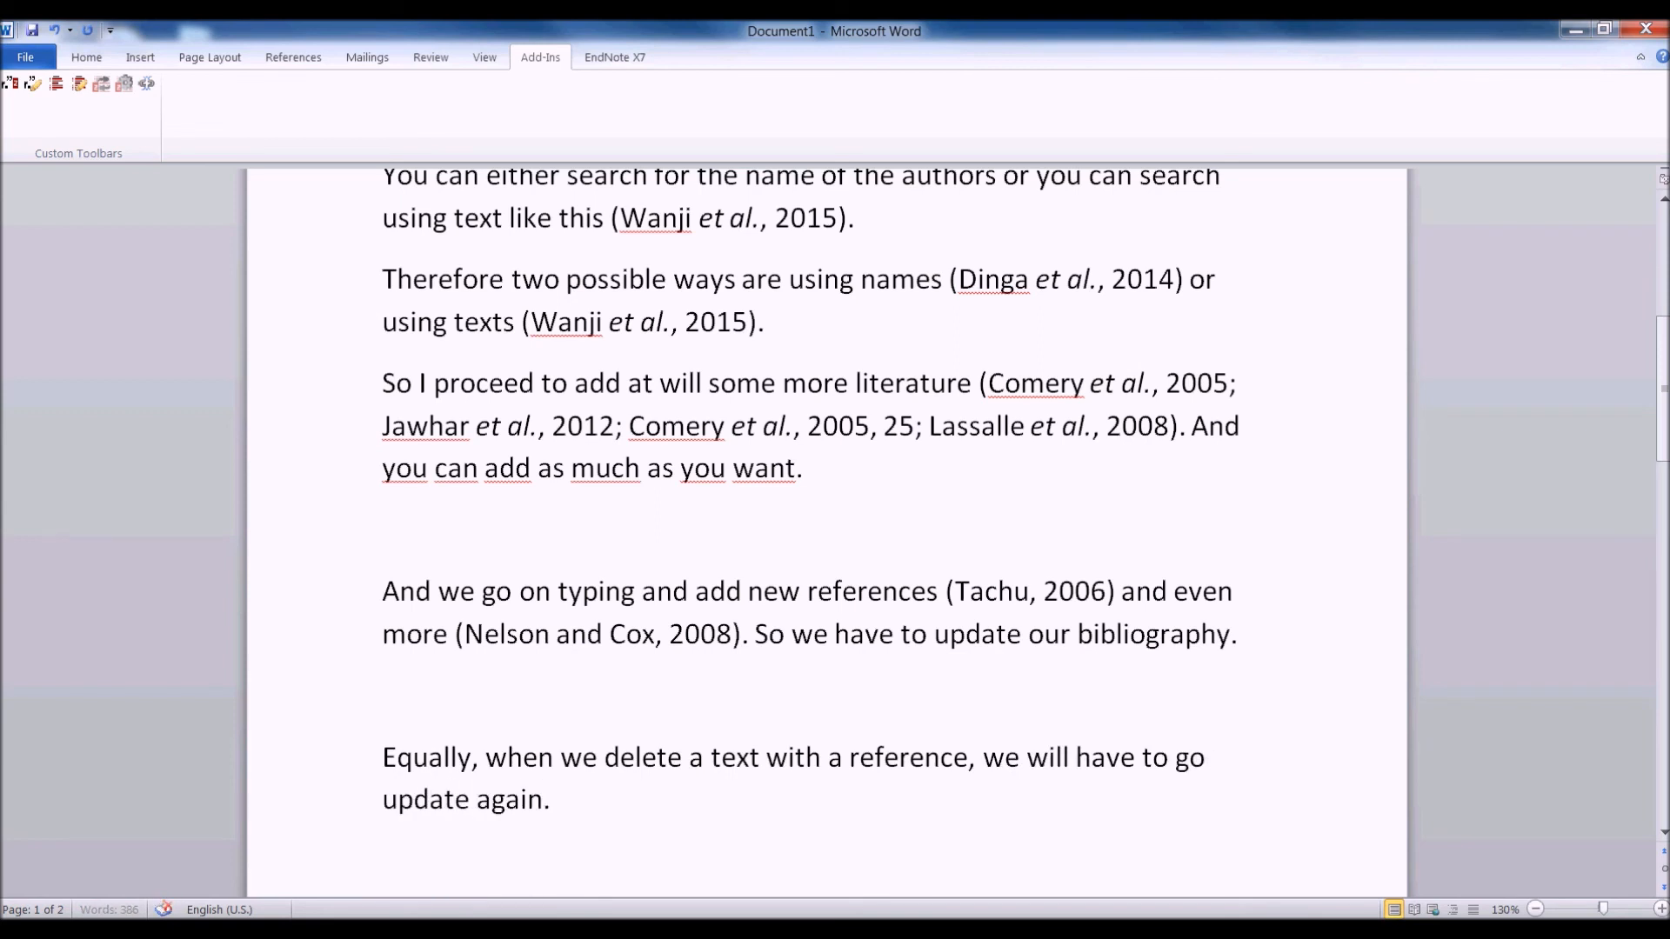